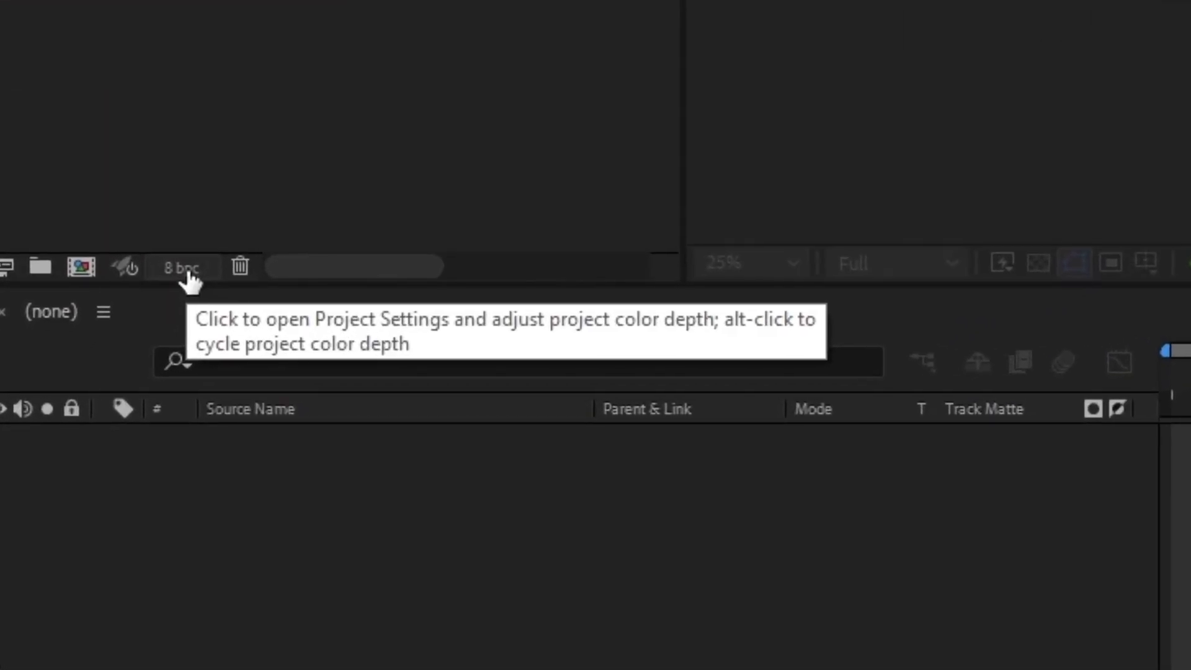
# Switch the project to 16 bpc colour depth and start a new 1920x1080, 24 fps composition.
pyautogui.keyDown('alt'); pyautogui.click(187, 273); pyautogui.keyUp('alt')
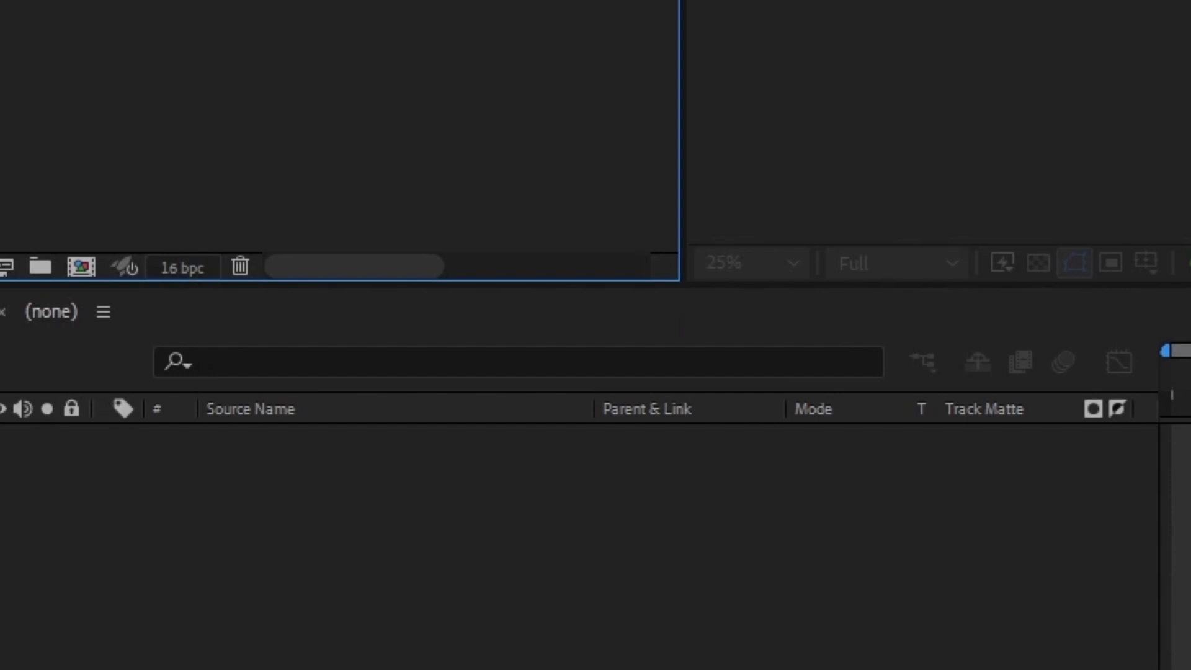
pyautogui.hotkey('ctrl', 'n')
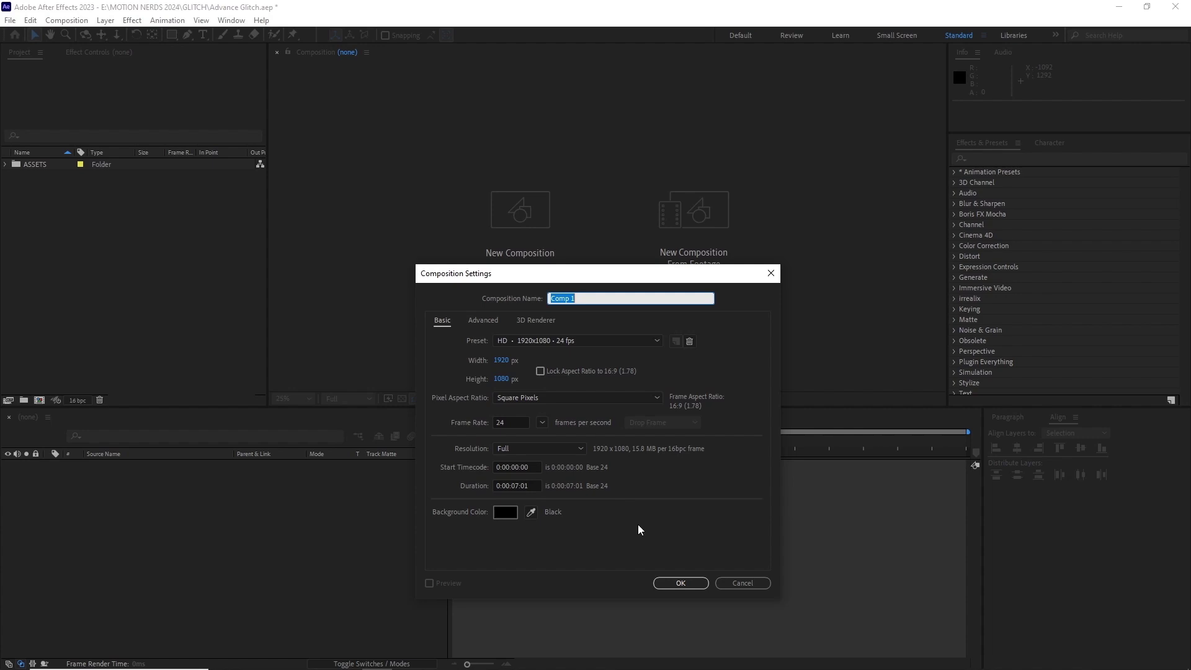
# Create the PLACE HOLDER composition and add a GLITCH text layer.
pyautogui.write('PLACE HOLDER')
pyautogui.press('Return')
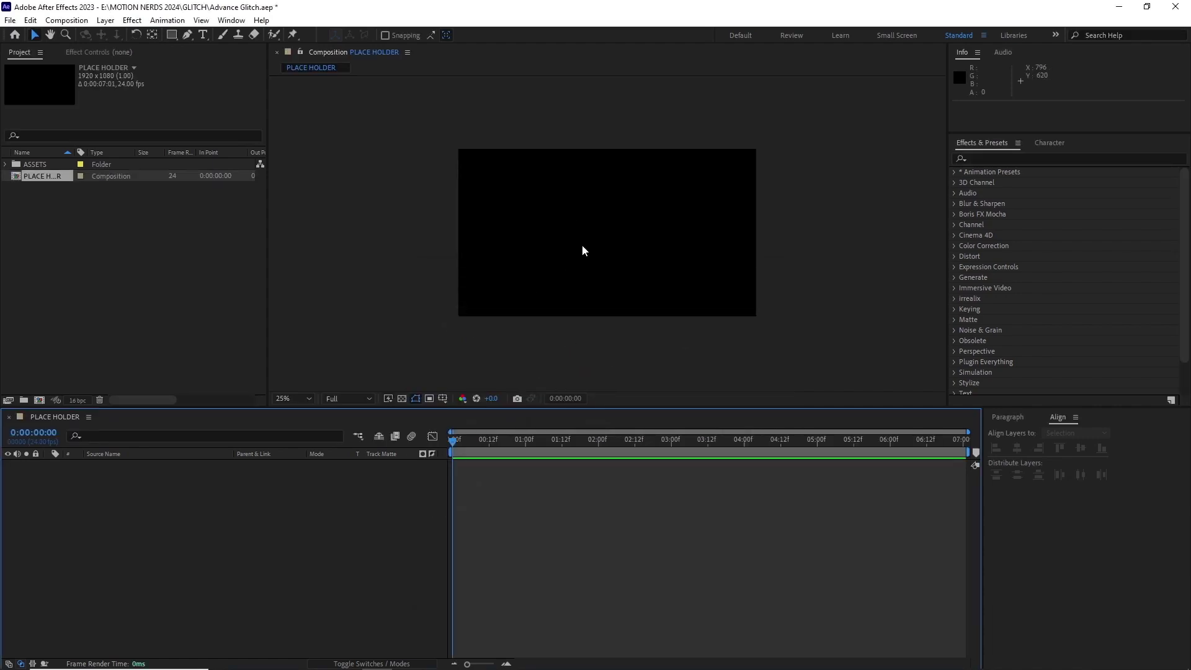
pyautogui.hotkey('ctrl', 't')
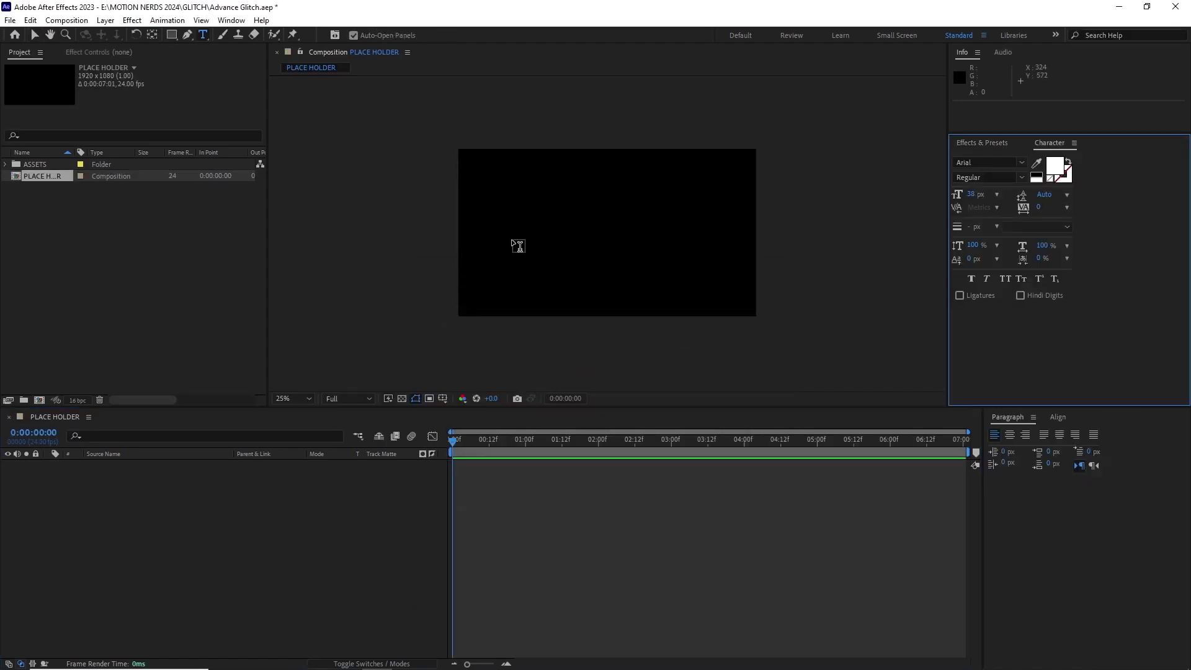
pyautogui.click(510, 239)
pyautogui.write('GL')
pyautogui.press('Escape')
pyautogui.press('v')
# Enlarge GLITCH to about 406 px, centre it in the comp, and set it Bold.
pyautogui.moveTo(968, 194); pyautogui.dragTo(981, 193)
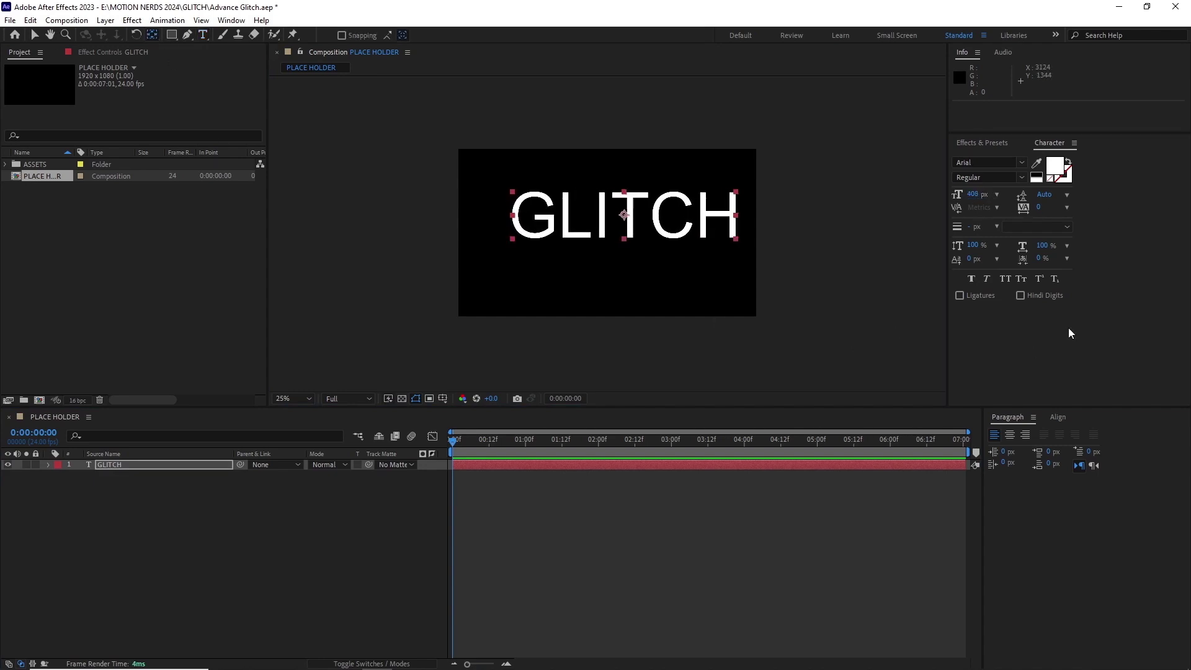
pyautogui.click(1057, 417)
pyautogui.click(1016, 448)
pyautogui.click(1081, 448)
pyautogui.click(986, 178)
pyautogui.click(992, 184)
pyautogui.write('Bold')
pyautogui.click(598, 531)
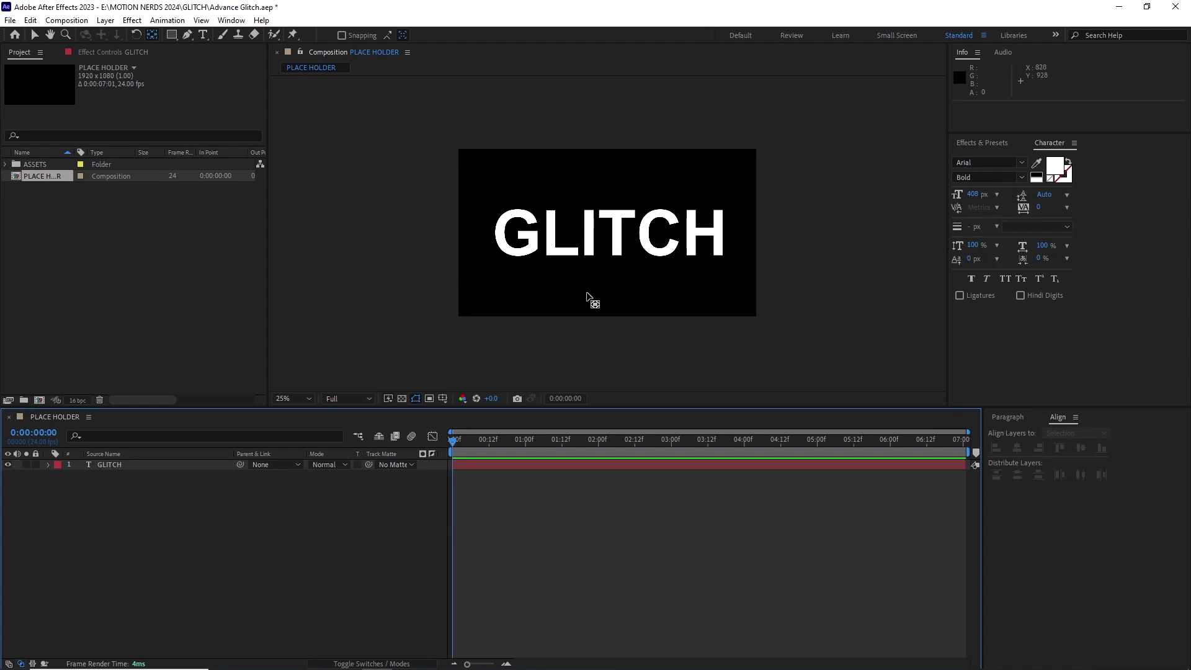
# Create the MAP composition containing a white solid named Fractal.
pyautogui.click(66, 20)
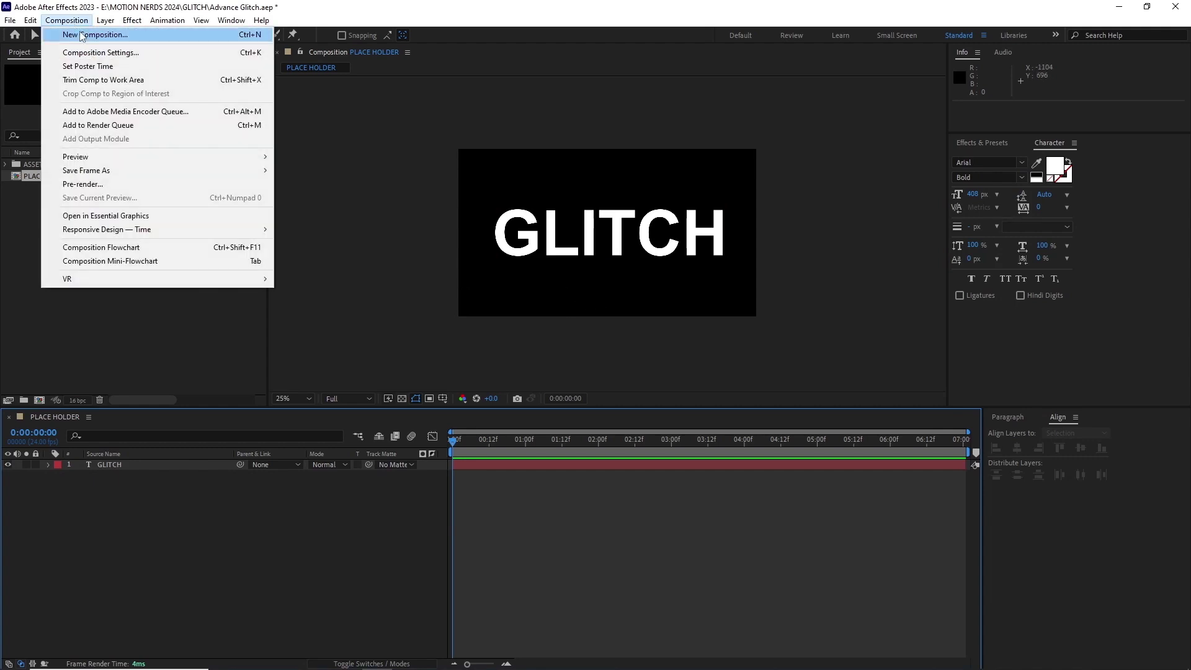
pyautogui.click(74, 29)
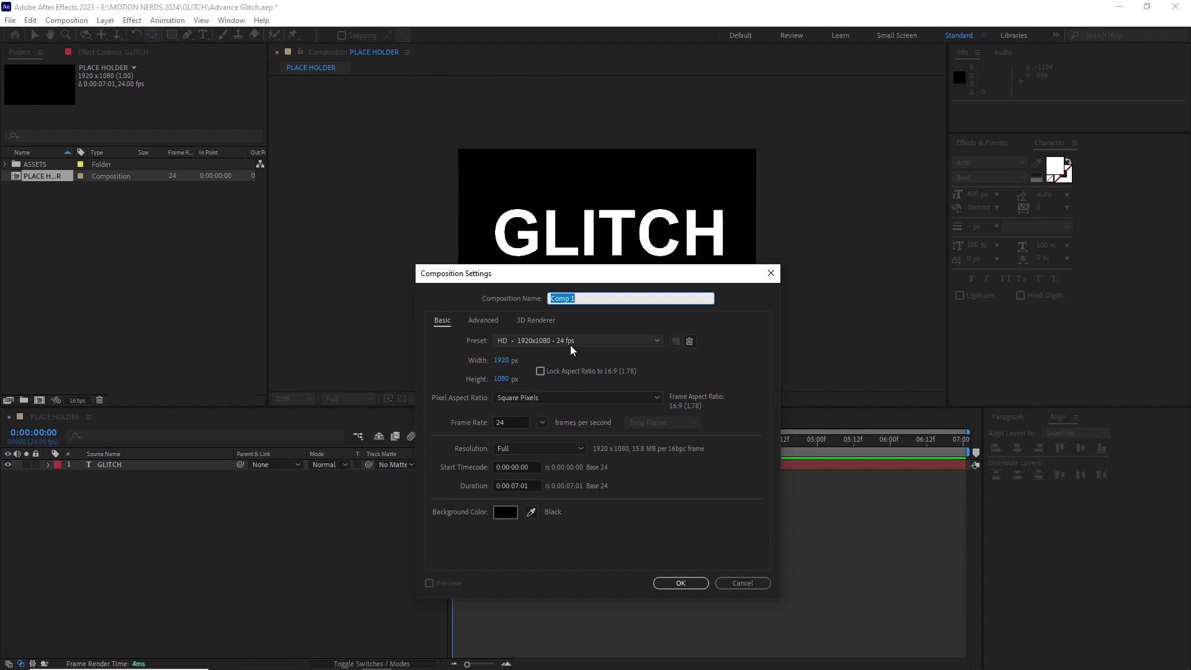
pyautogui.write('MAP')
pyautogui.press('Return')
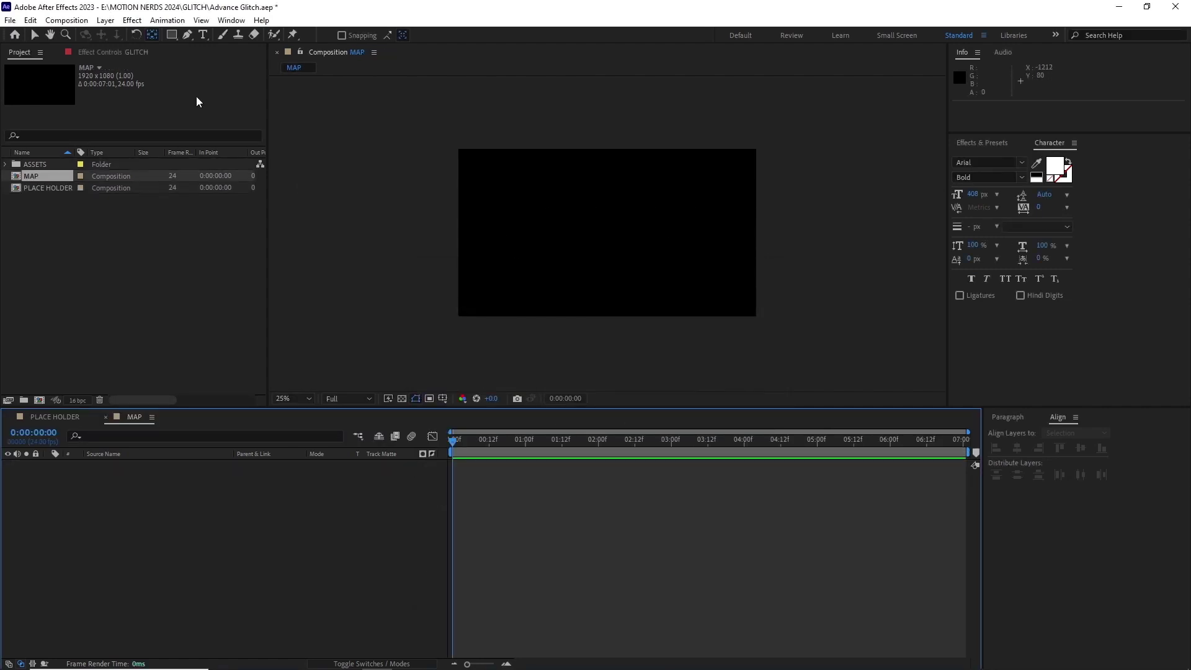
pyautogui.click(106, 20)
pyautogui.moveTo(132, 32)
pyautogui.click(319, 46)
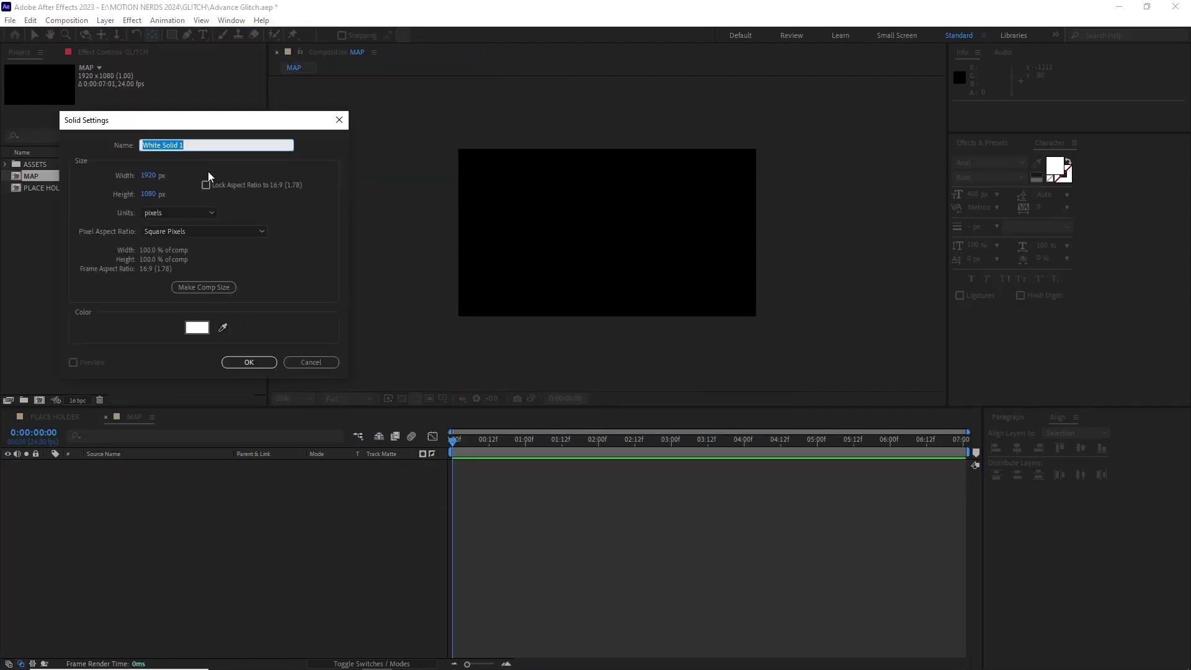
pyautogui.write('Fractal')
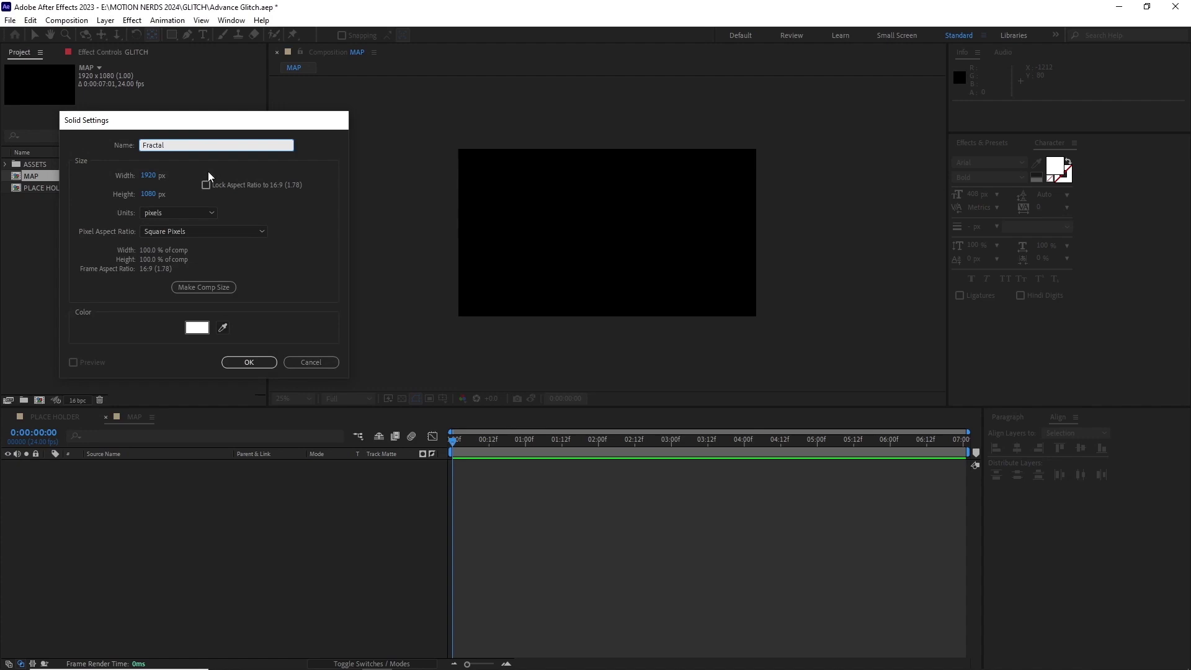
pyautogui.press('Return')
# Apply Linear Wipe at 270° with a 100% Transition Completion keyframe at the start.
pyautogui.click(133, 20)
pyautogui.moveTo(272, 366)
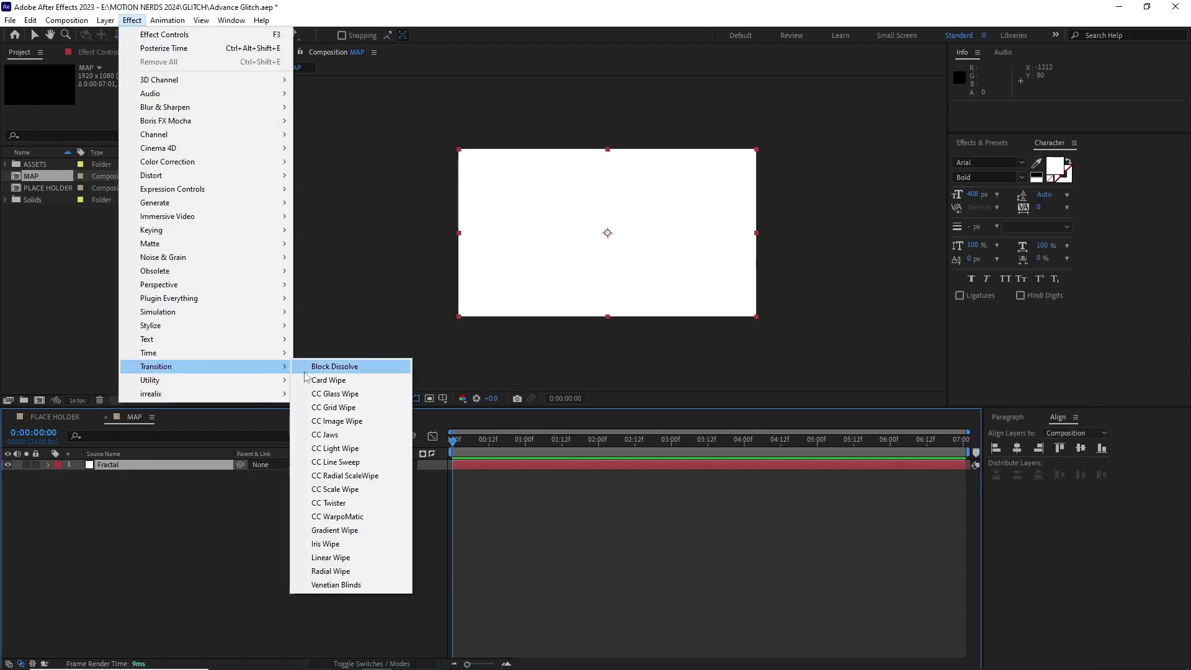
pyautogui.click(326, 558)
pyautogui.moveTo(148, 88)
pyautogui.mouseDown()
pyautogui.moveTo(163, 85)
pyautogui.moveTo(167, 99)
pyautogui.mouseUp()
pyautogui.click(160, 99)
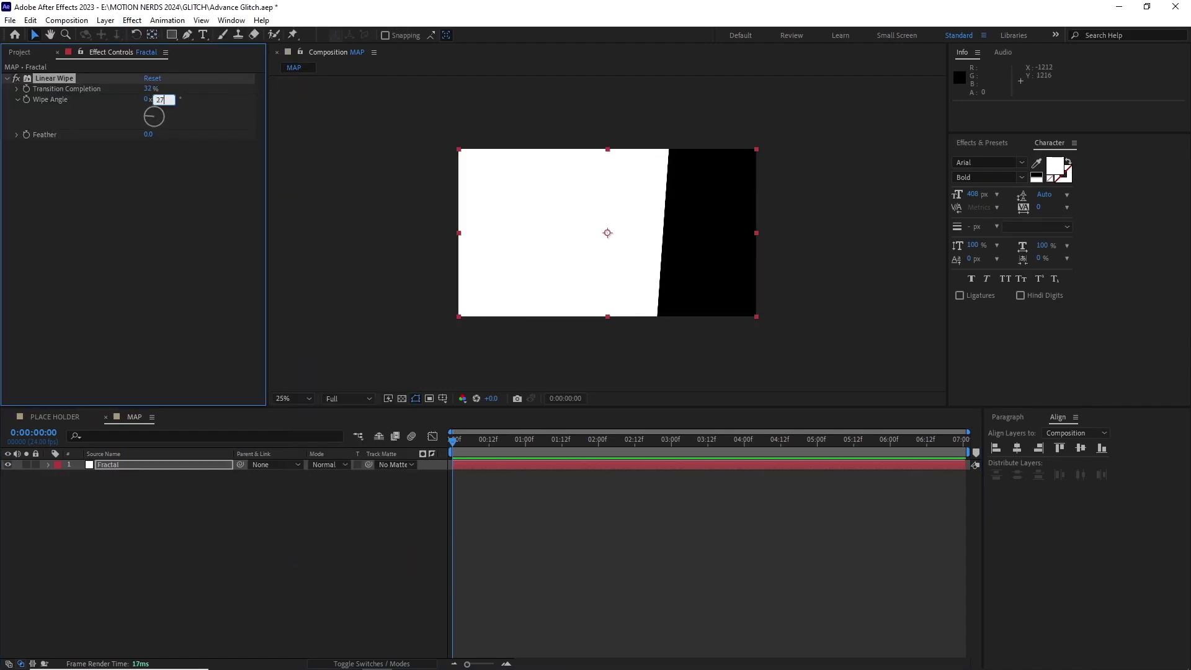
pyautogui.write('270')
pyautogui.press('Return')
pyautogui.click(150, 88)
pyautogui.write('100')
pyautogui.press('Return')
pyautogui.press('u')
# Keyframe Transition Completion to 0% at the 3-second mark.
pyautogui.moveTo(453, 439); pyautogui.dragTo(673, 454)
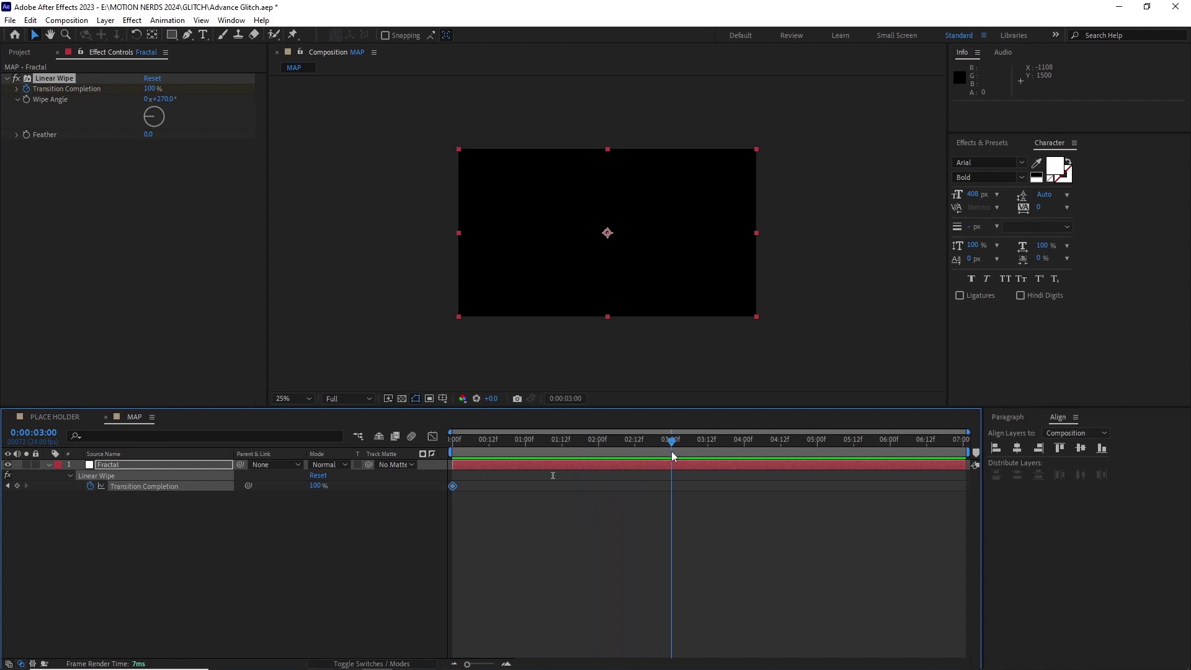
pyautogui.click(150, 88)
pyautogui.write('0')
pyautogui.press('Return')
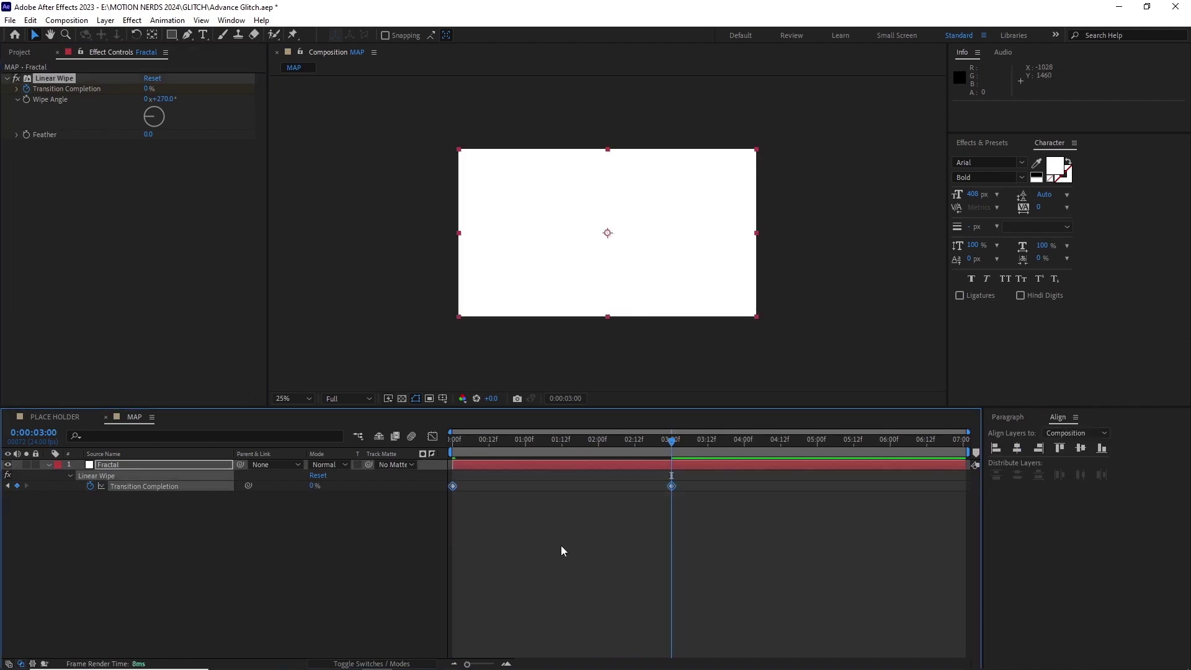
# Ease the wipe keyframes into a sharp burst in the Graph Editor and preview.
pyautogui.click(432, 436)
pyautogui.press('F9')
pyautogui.moveTo(600, 472); pyautogui.dragTo(561, 472)
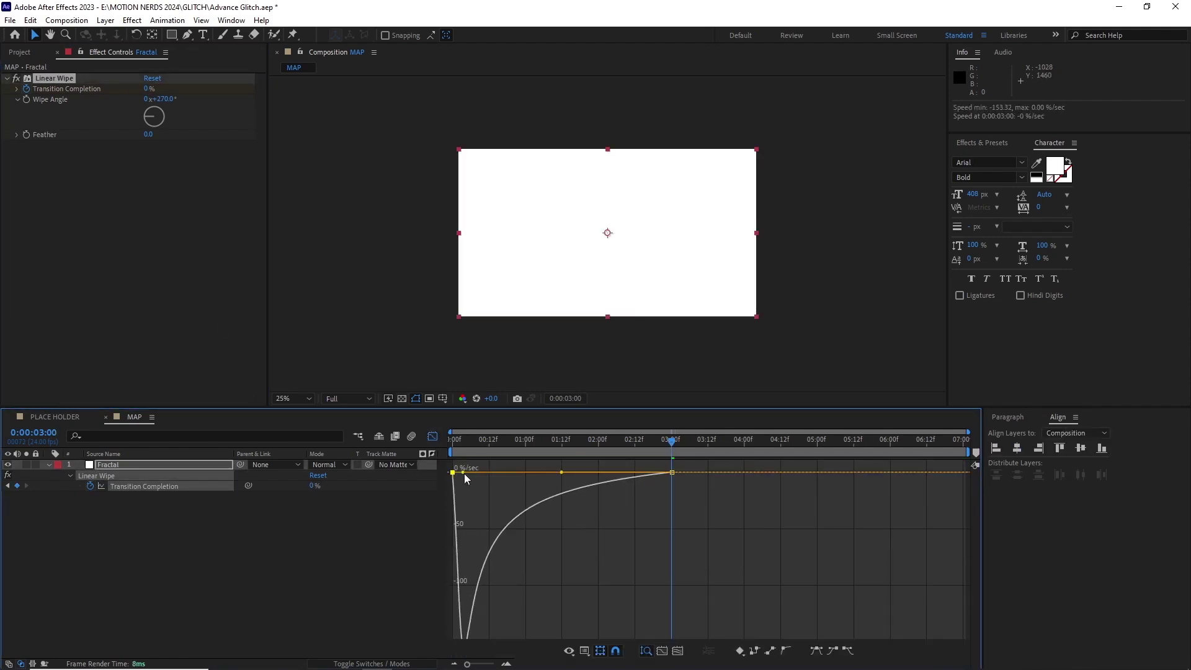
pyautogui.press('Home')
pyautogui.press('space')
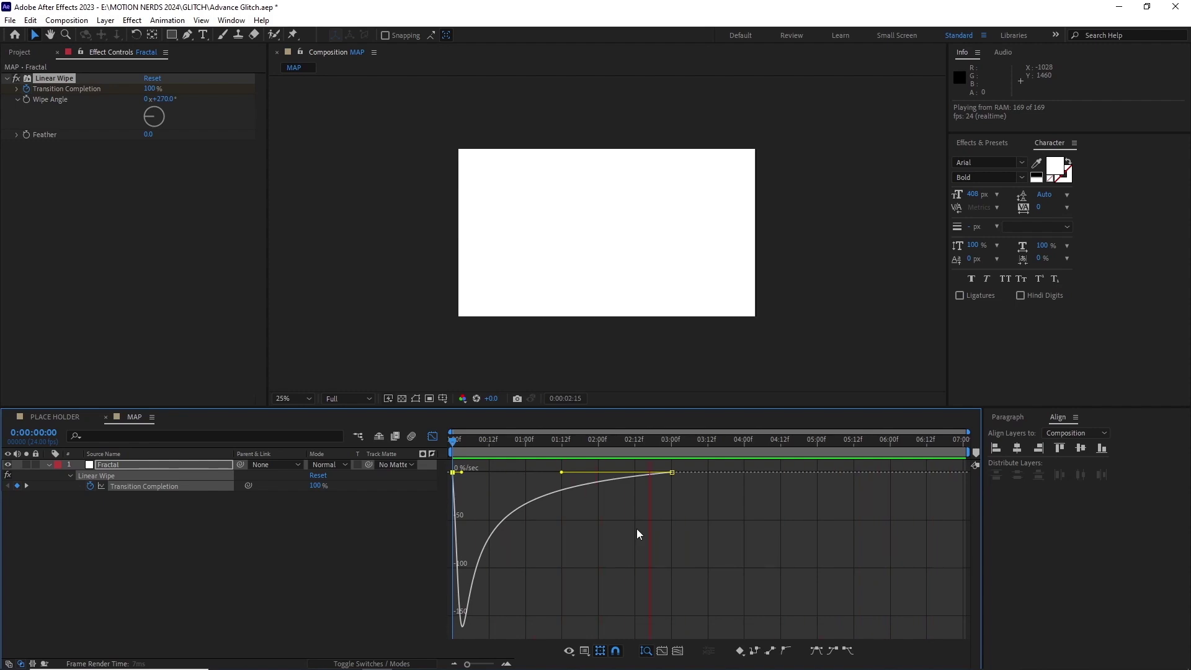
pyautogui.press('space')
# Add Turbulent Displace to Fractal with Amount 150 and Size 50, then preview.
pyautogui.press('u')
pyautogui.hotkey('shift', 'F3')
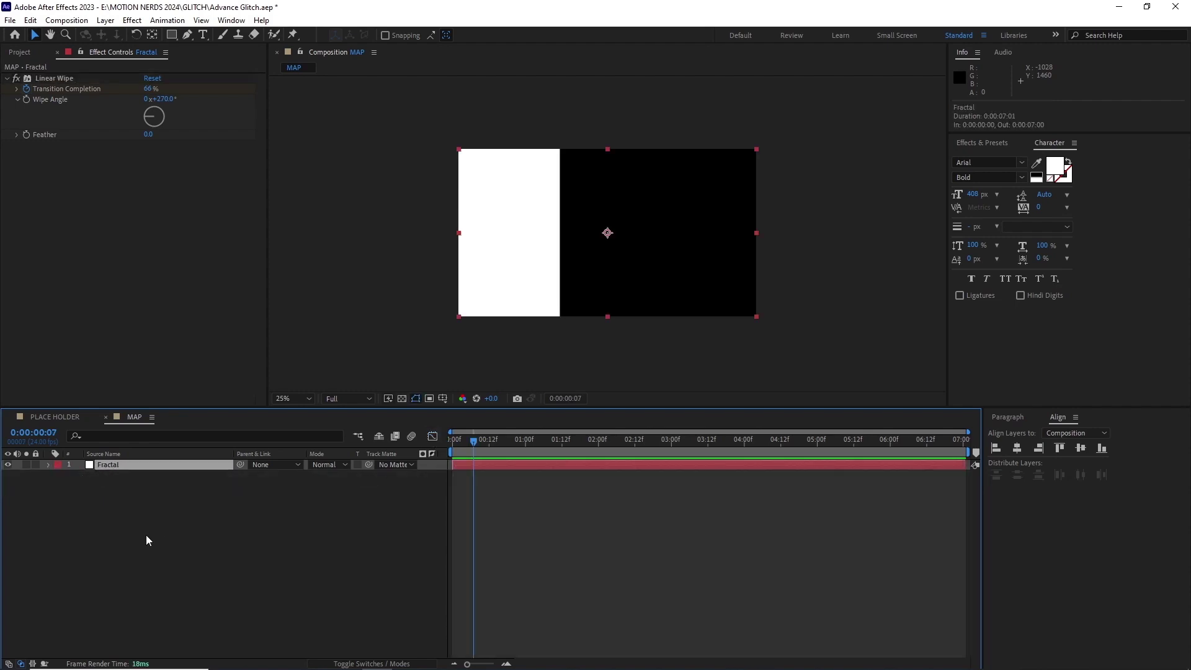
pyautogui.click(132, 21)
pyautogui.moveTo(187, 175)
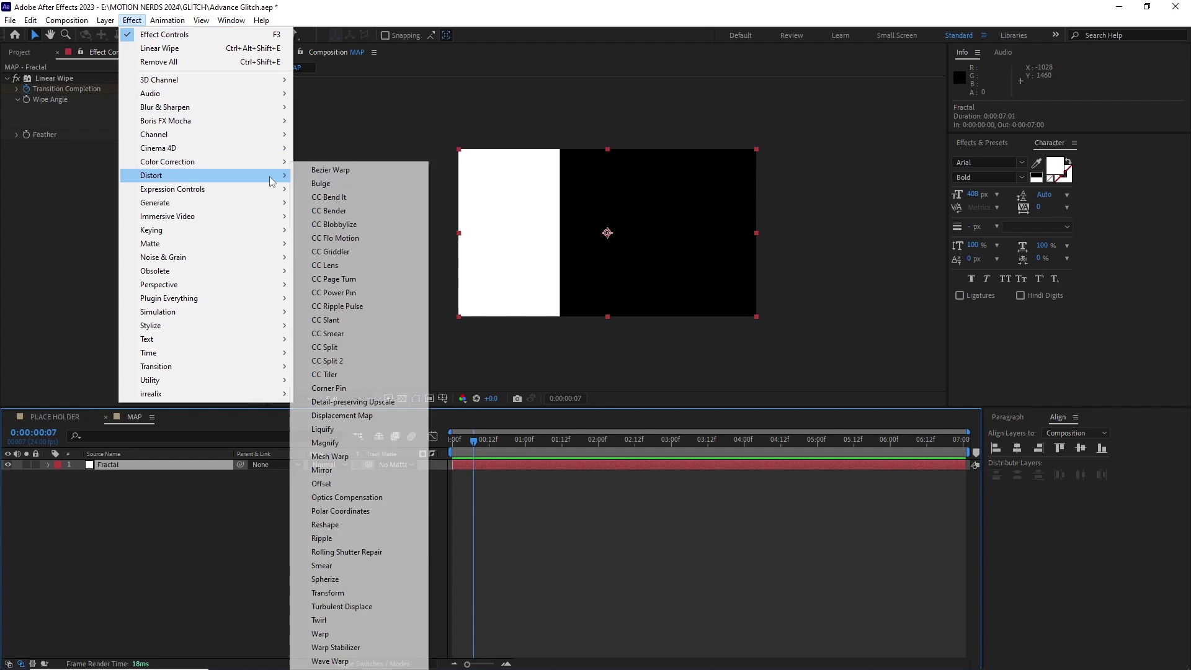
pyautogui.click(371, 443)
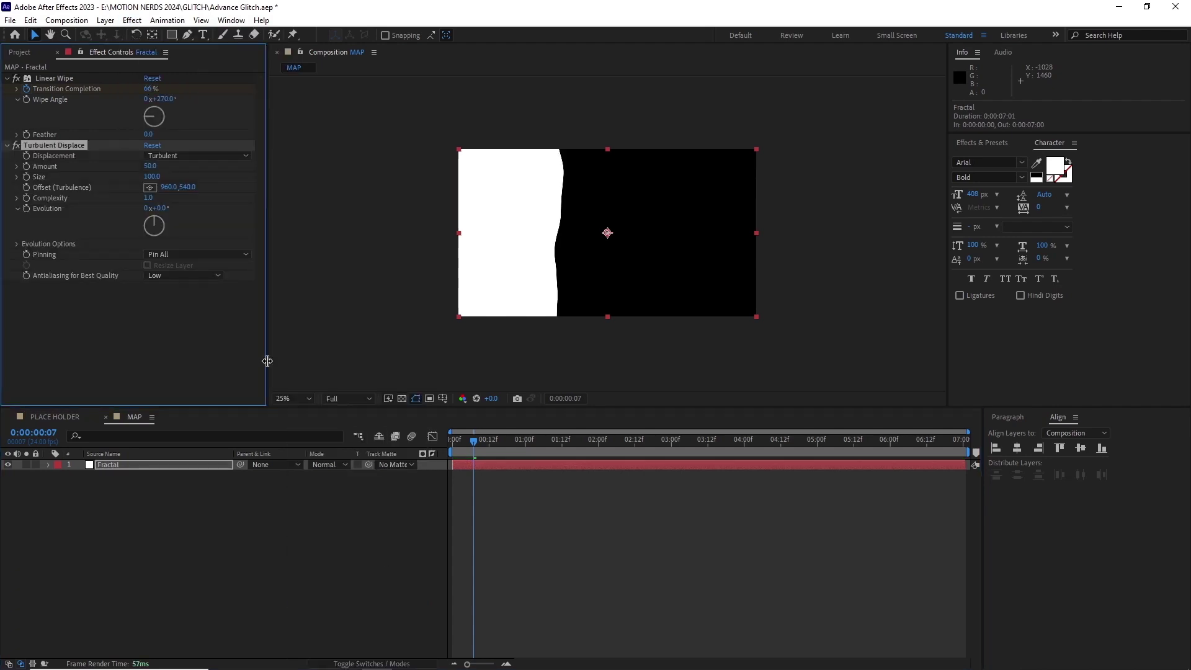
pyautogui.click(150, 166)
pyautogui.write('150')
pyautogui.press('Return')
pyautogui.click(152, 176)
pyautogui.write('50')
pyautogui.press('Return')
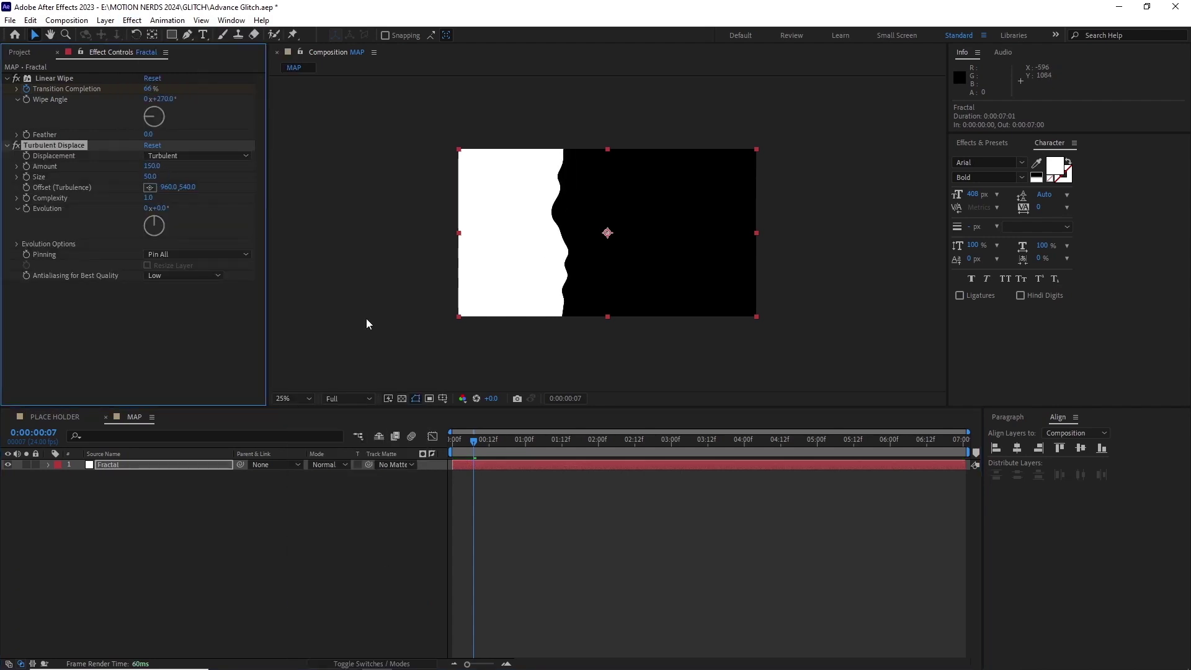
pyautogui.press('space')
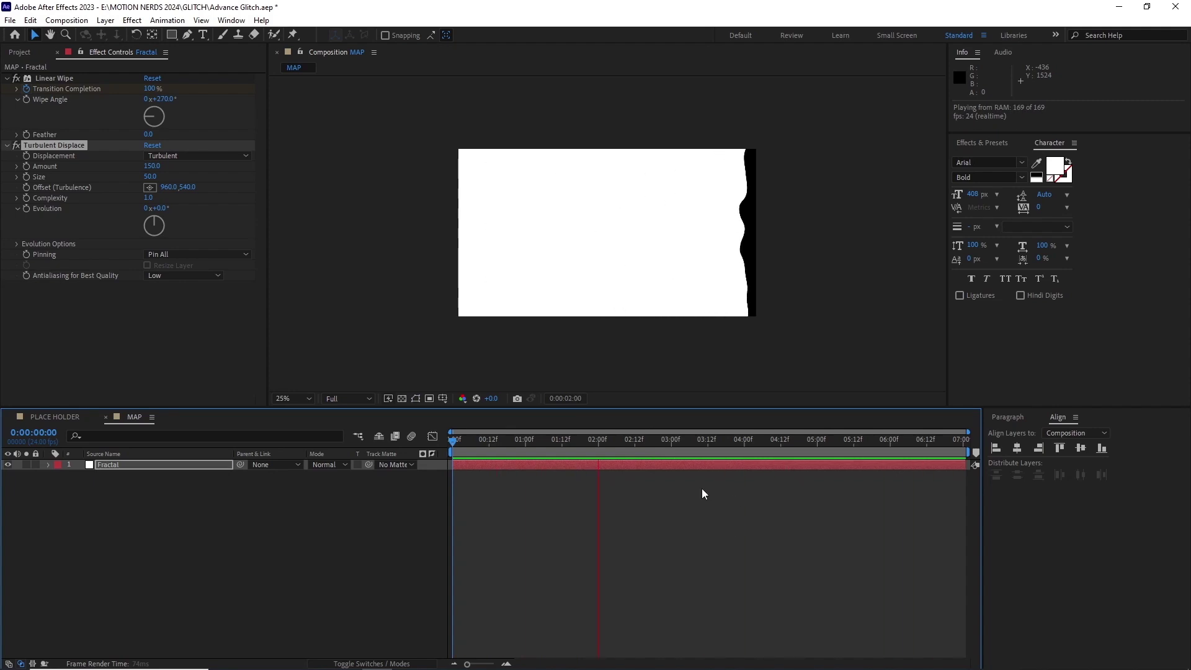
pyautogui.press('space')
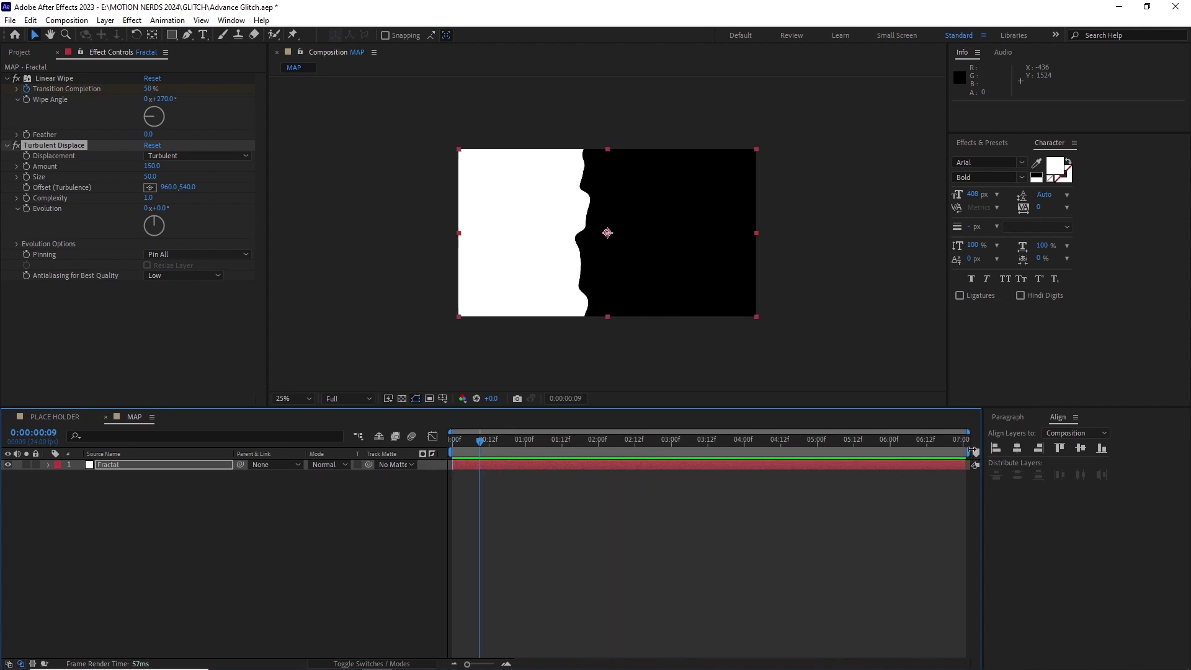
# Add Mosaic with 53 horizontal and 38 vertical blocks and preview the blocky wipe.
pyautogui.click(132, 20)
pyautogui.moveTo(260, 325)
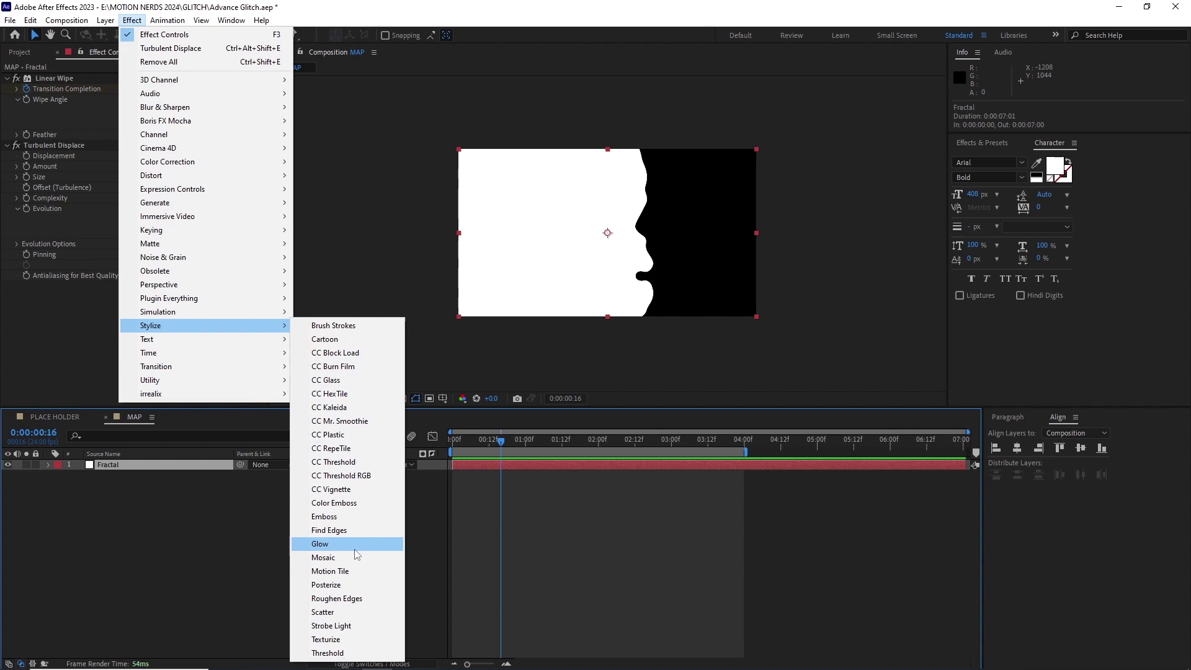
pyautogui.click(322, 558)
pyautogui.click(150, 297)
pyautogui.write('53')
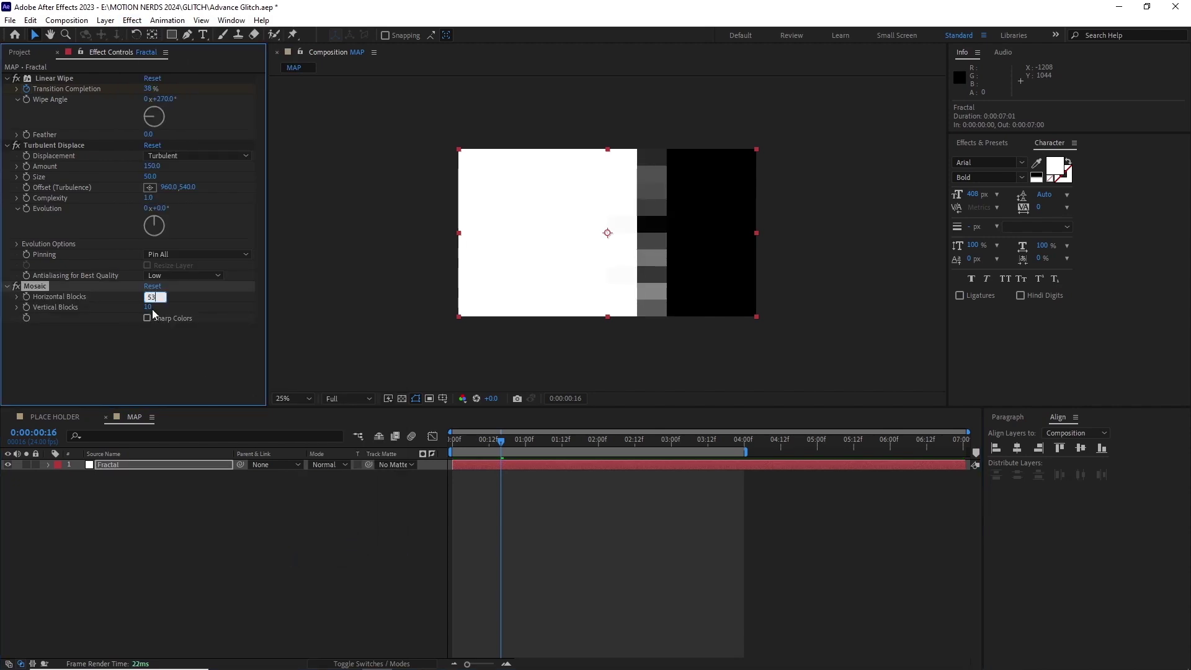
pyautogui.click(148, 306)
pyautogui.write('38')
pyautogui.press('Return')
pyautogui.press('space')
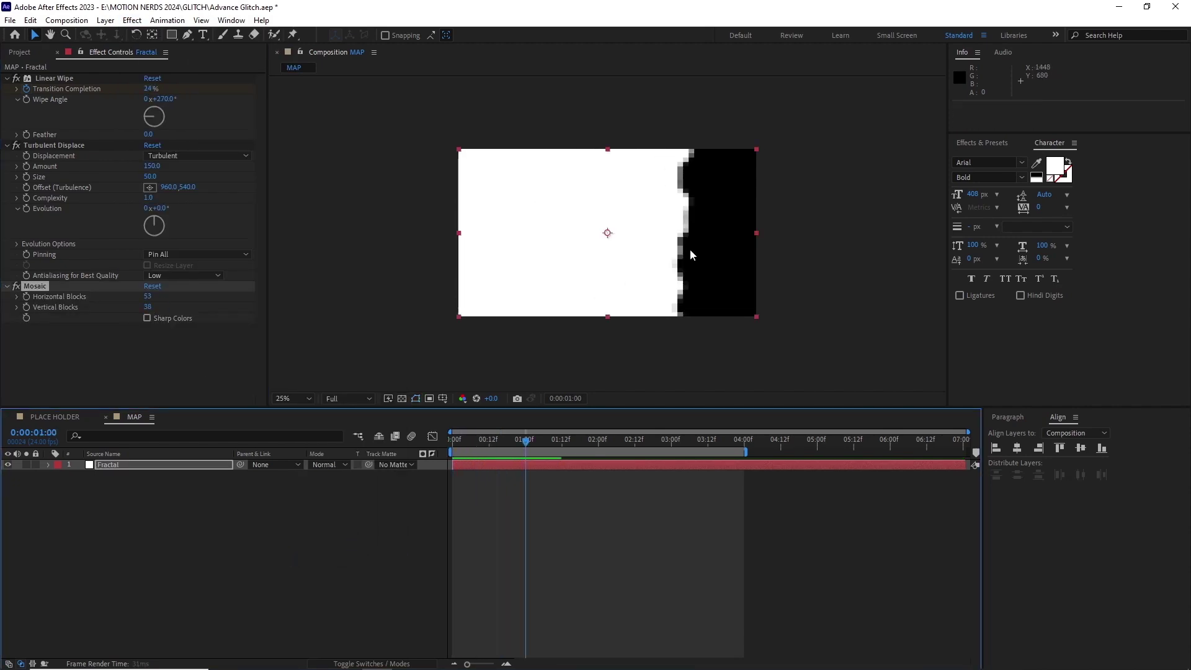
pyautogui.scroll(2, 690, 249)
pyautogui.moveTo(526, 437); pyautogui.dragTo(452, 438)
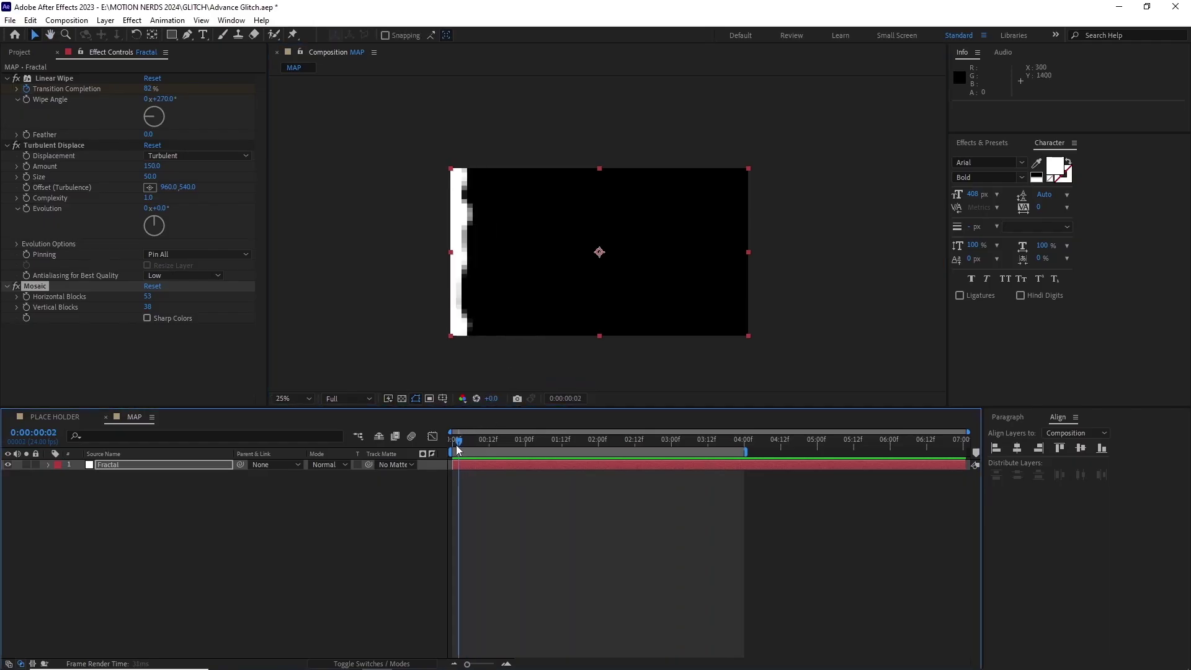
# Apply Fractal Noise to the Fractal layer and frame its render.
pyautogui.click(278, 480)
pyautogui.click(141, 465)
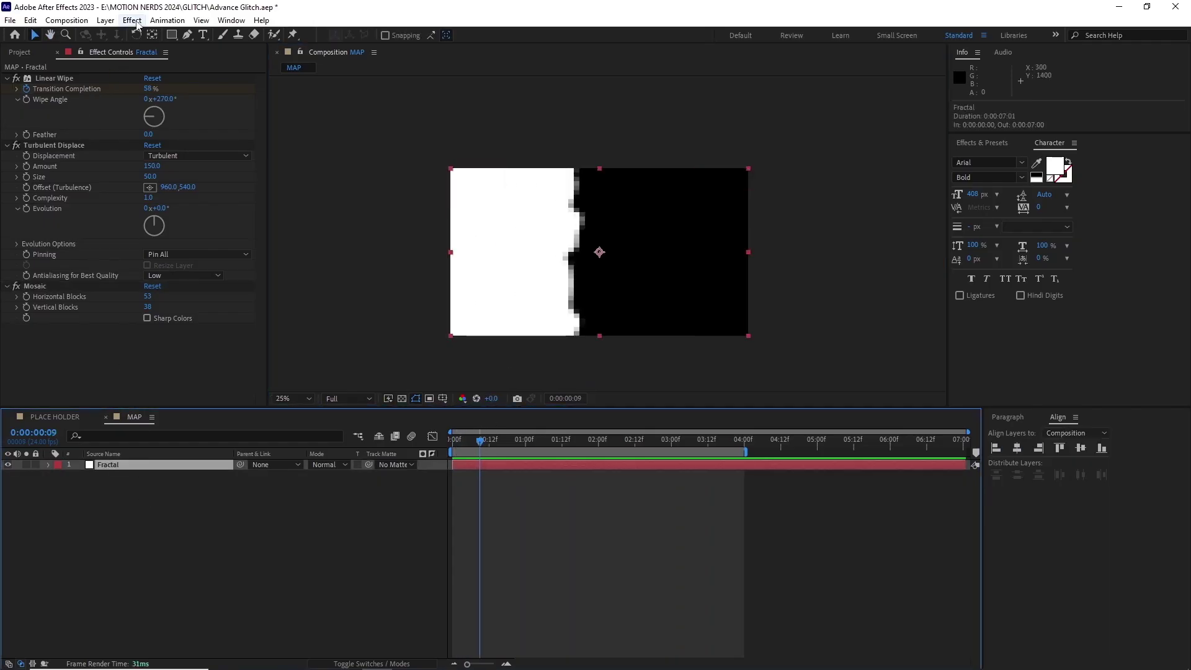
pyautogui.click(132, 21)
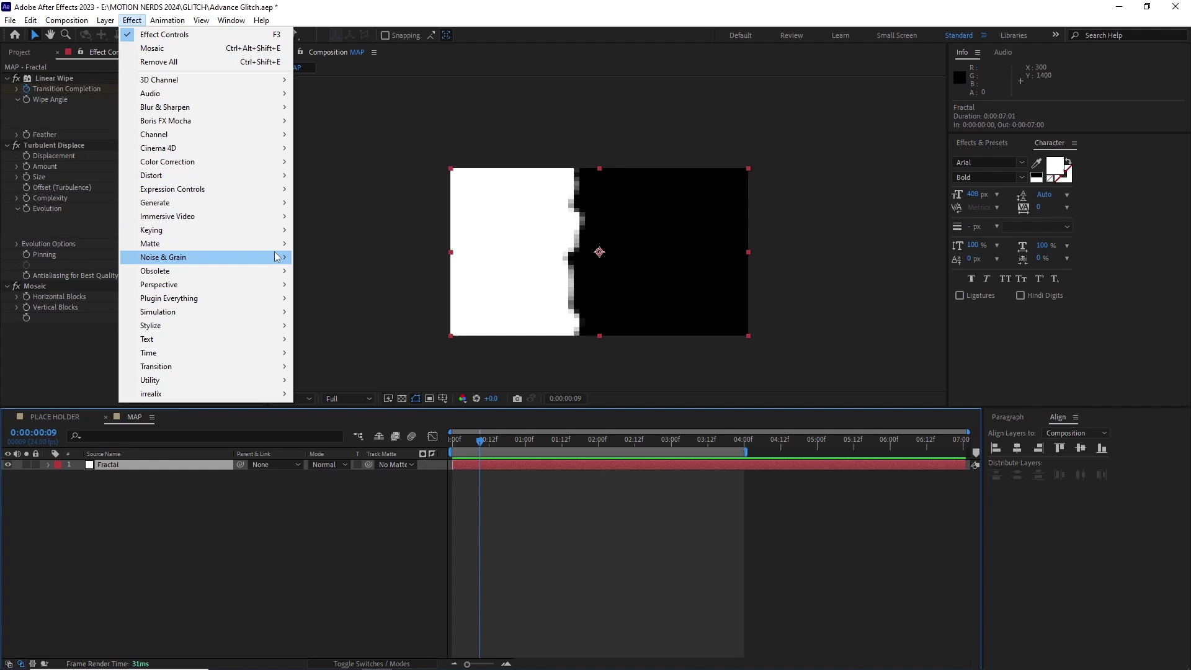
pyautogui.moveTo(280, 257)
pyautogui.click(333, 284)
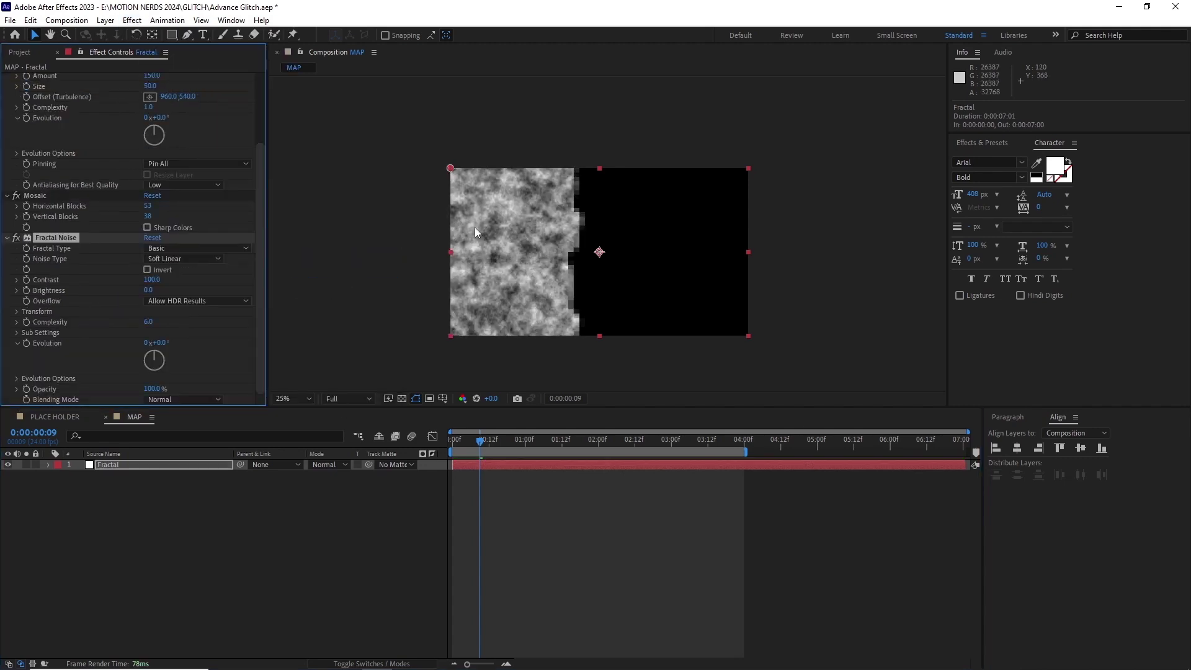
pyautogui.scroll(2, 519, 260)
pyautogui.moveTo(519, 259); pyautogui.dragTo(557, 254)
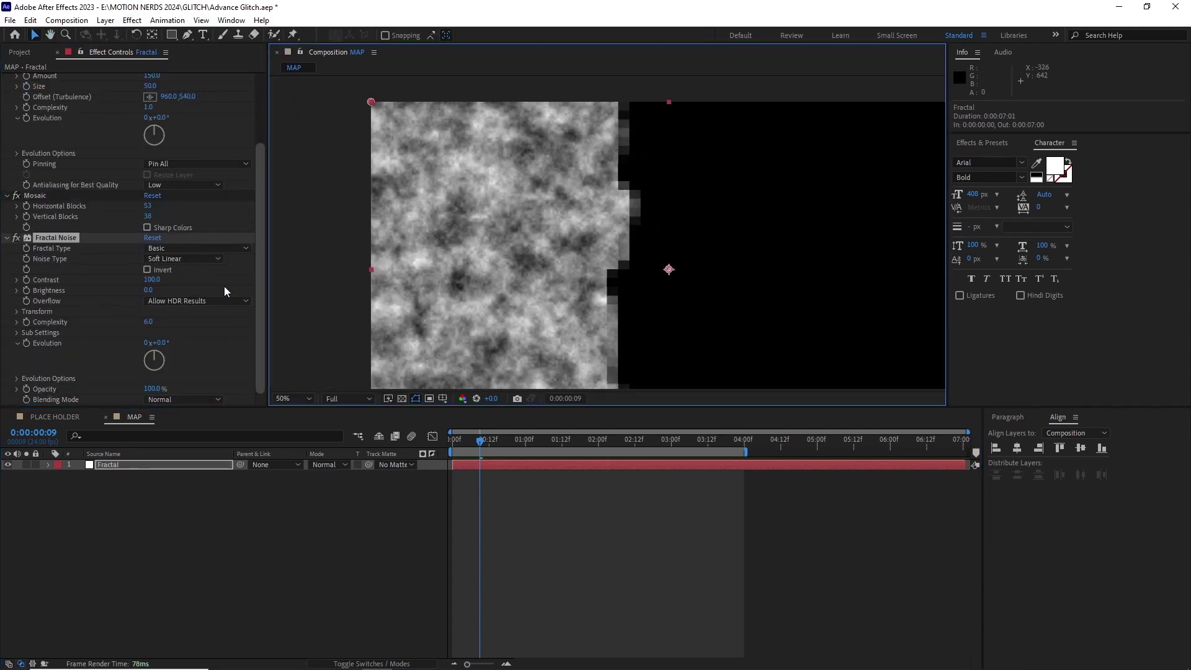
# Set Fractal Noise to Max type and Block noise, raise contrast, invert, and untick Uniform Scaling.
pyautogui.click(210, 248)
pyautogui.click(209, 370)
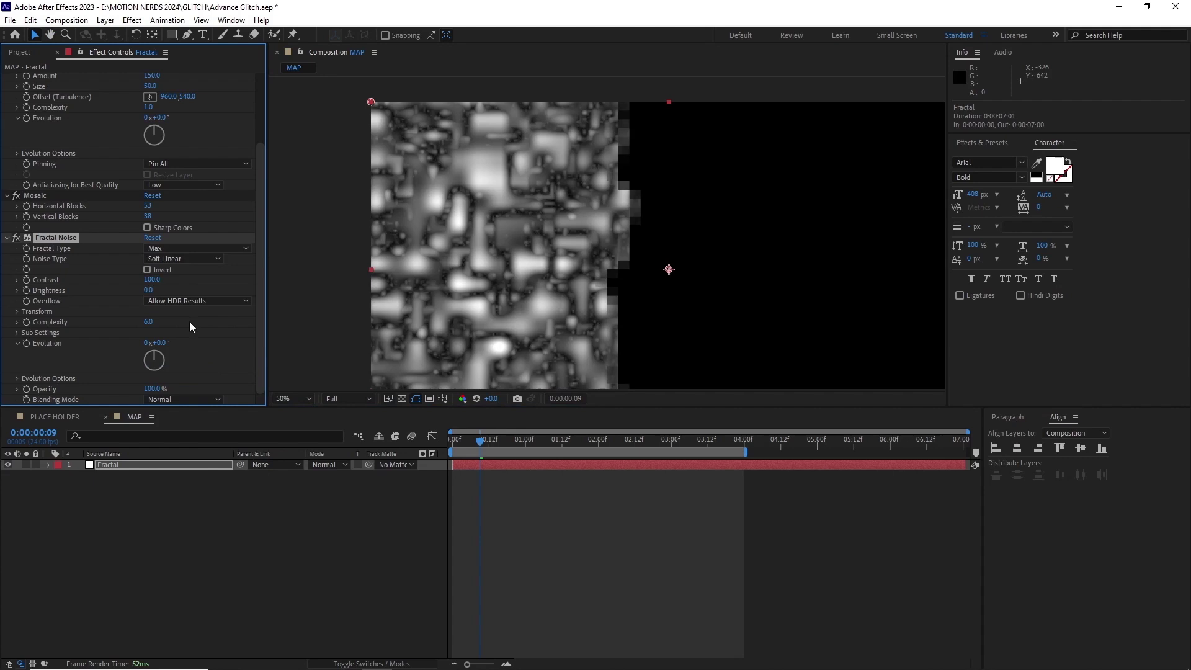
pyautogui.click(181, 258)
pyautogui.click(182, 274)
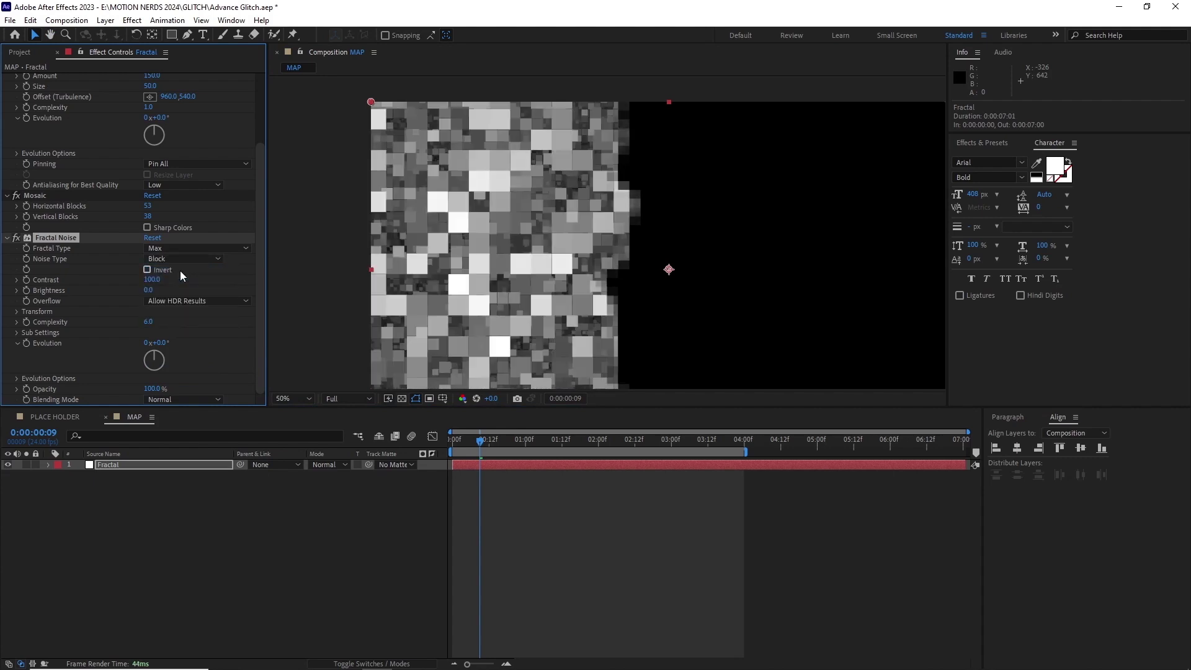
pyautogui.moveTo(149, 279)
pyautogui.mouseDown()
pyautogui.moveTo(177, 290)
pyautogui.moveTo(156, 277)
pyautogui.moveTo(151, 286)
pyautogui.mouseUp()
pyautogui.click(147, 270)
pyautogui.click(17, 312)
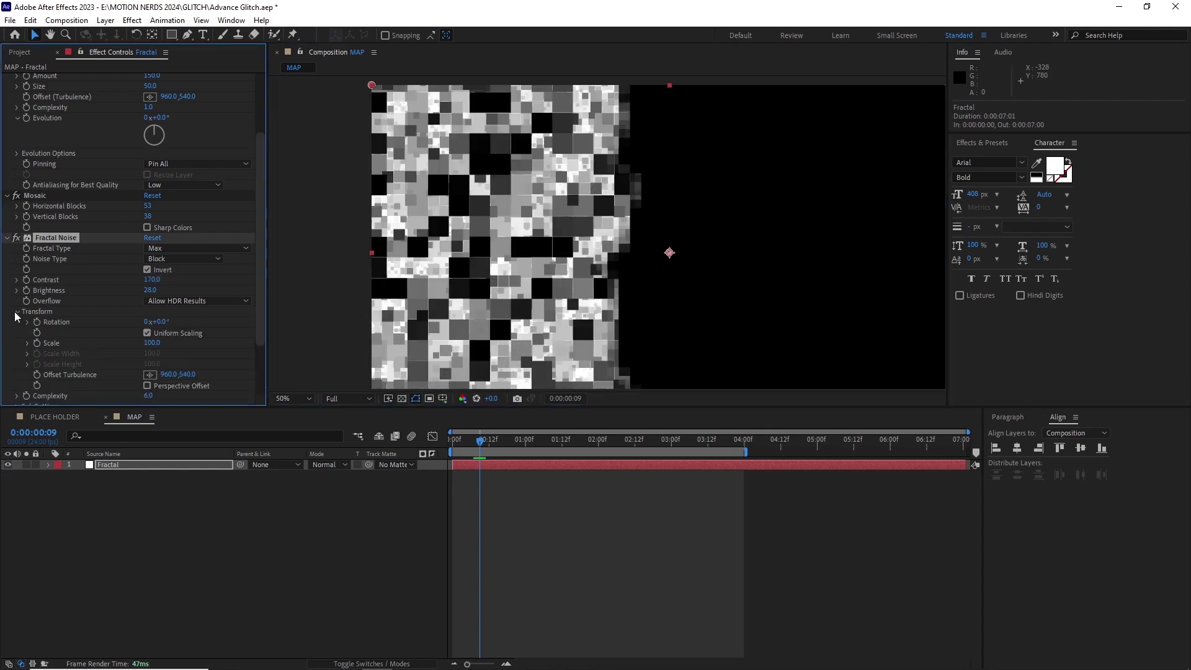
pyautogui.click(147, 333)
pyautogui.scroll(-3, 252, 279)
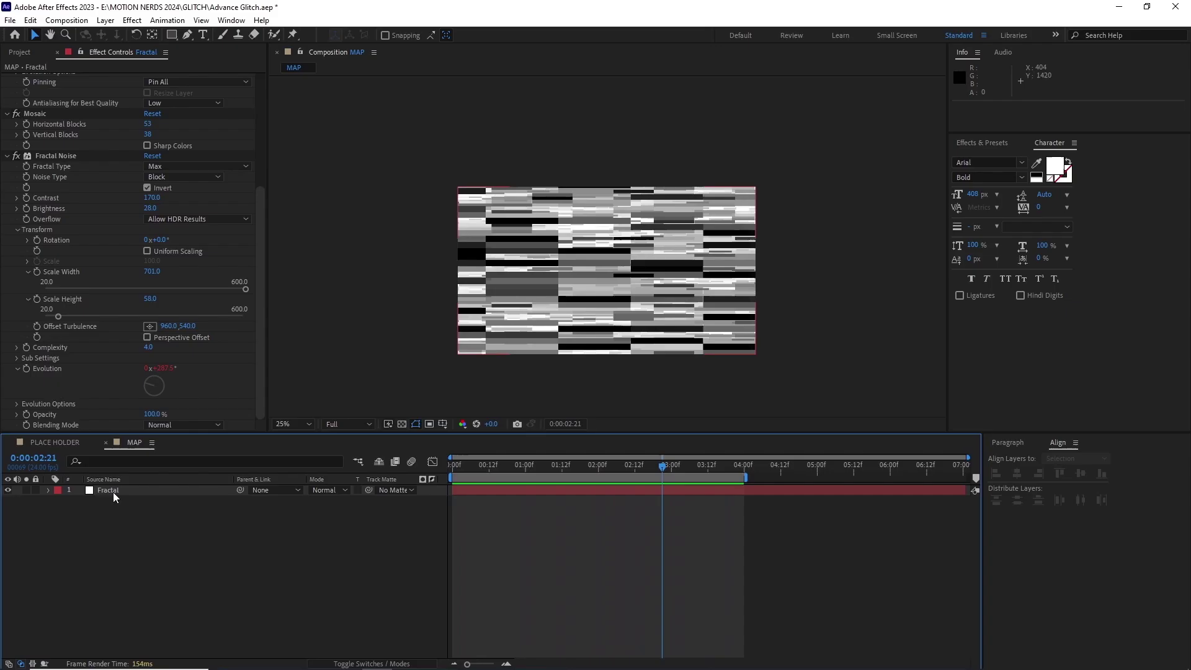
# Duplicate the Fractal layer as Fractal R and preview the wipe from an early frame.
pyautogui.rightClick(113, 496)
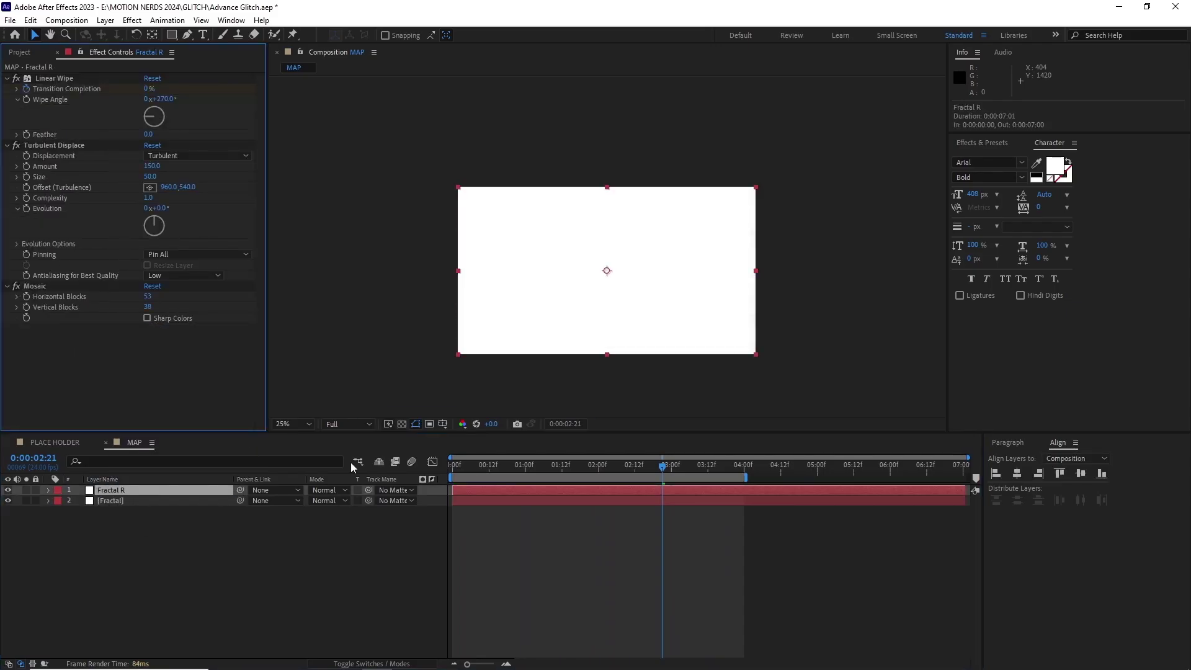
pyautogui.click(528, 496)
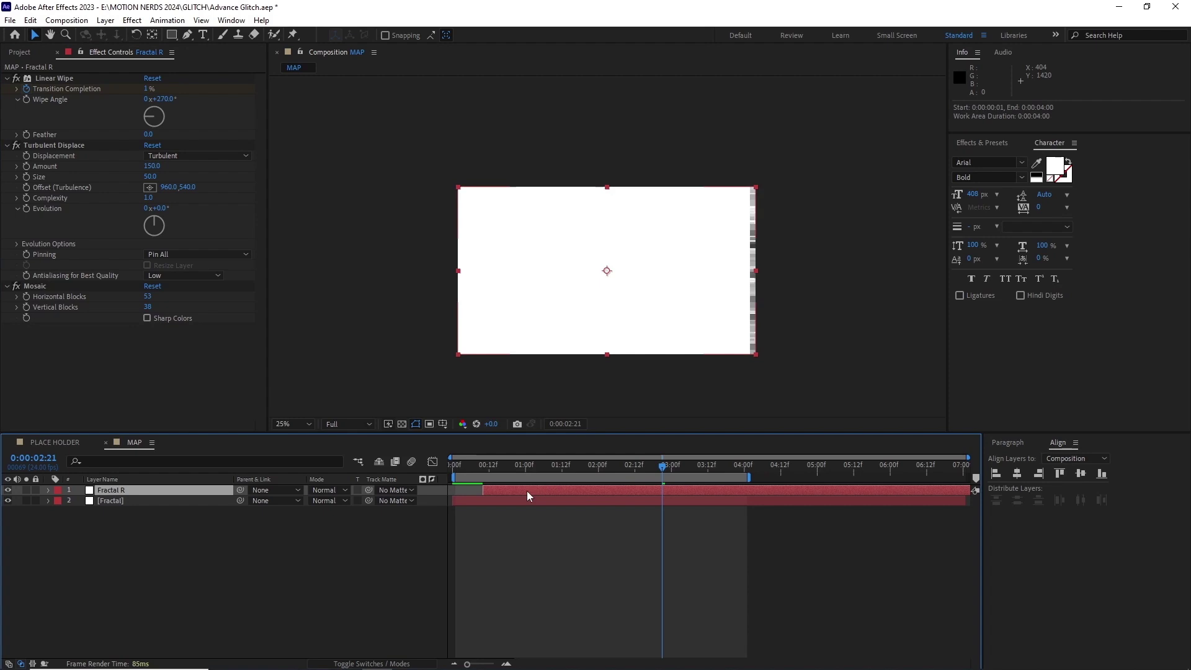
pyautogui.moveTo(456, 467); pyautogui.dragTo(486, 473)
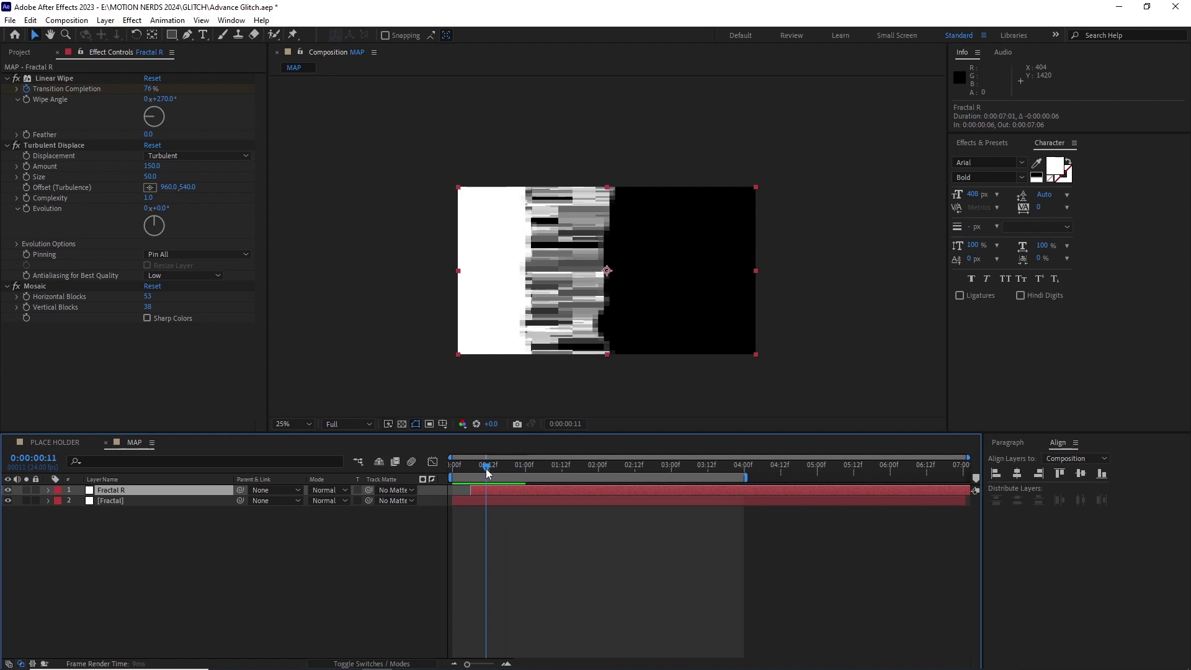
pyautogui.press('space')
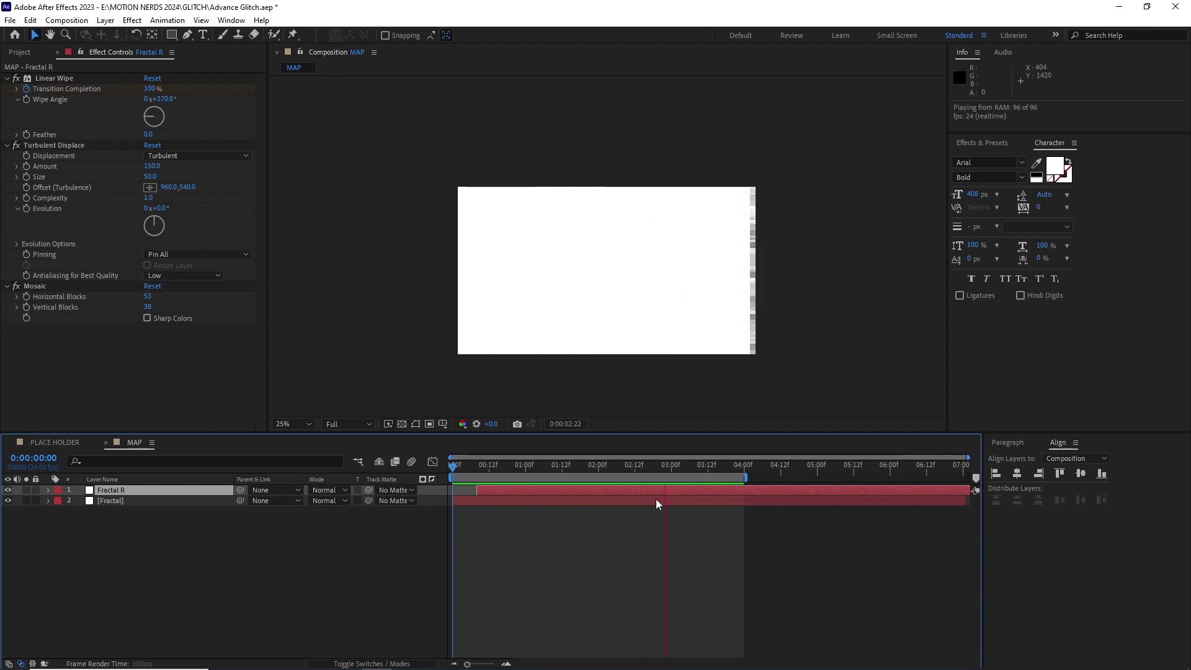
# Create a new composition named BASIC REVEAL.
pyautogui.click(20, 52)
pyautogui.click(67, 20)
pyautogui.click(84, 34)
pyautogui.write('BASIC REVEAL')
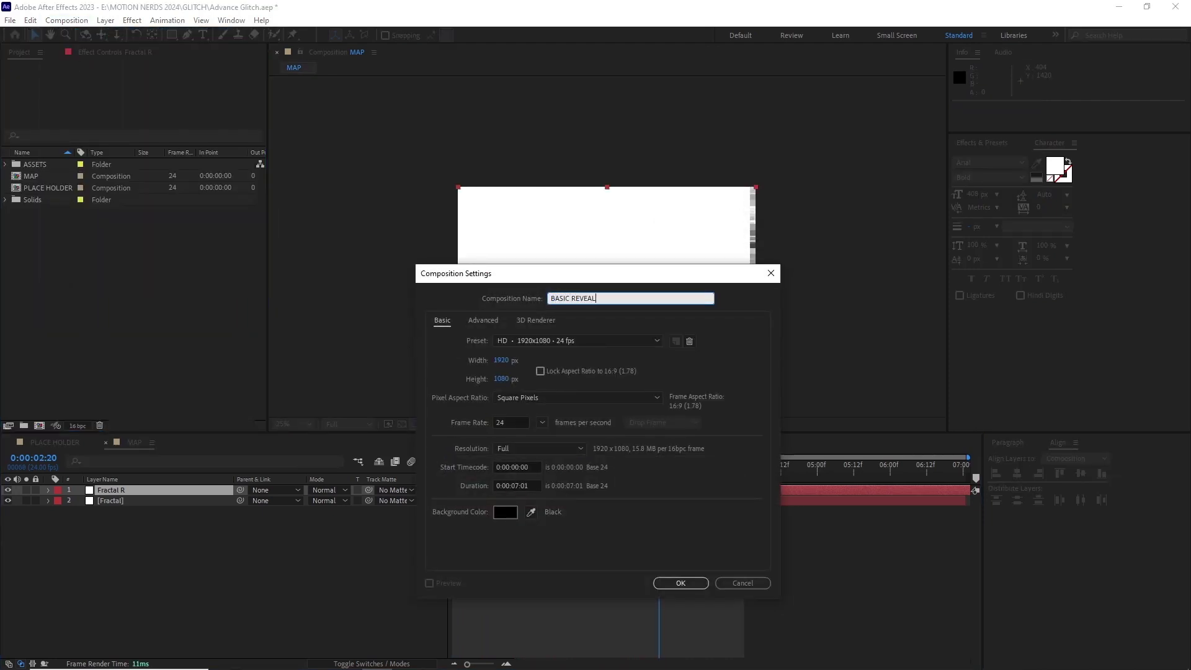
pyautogui.press('Return')
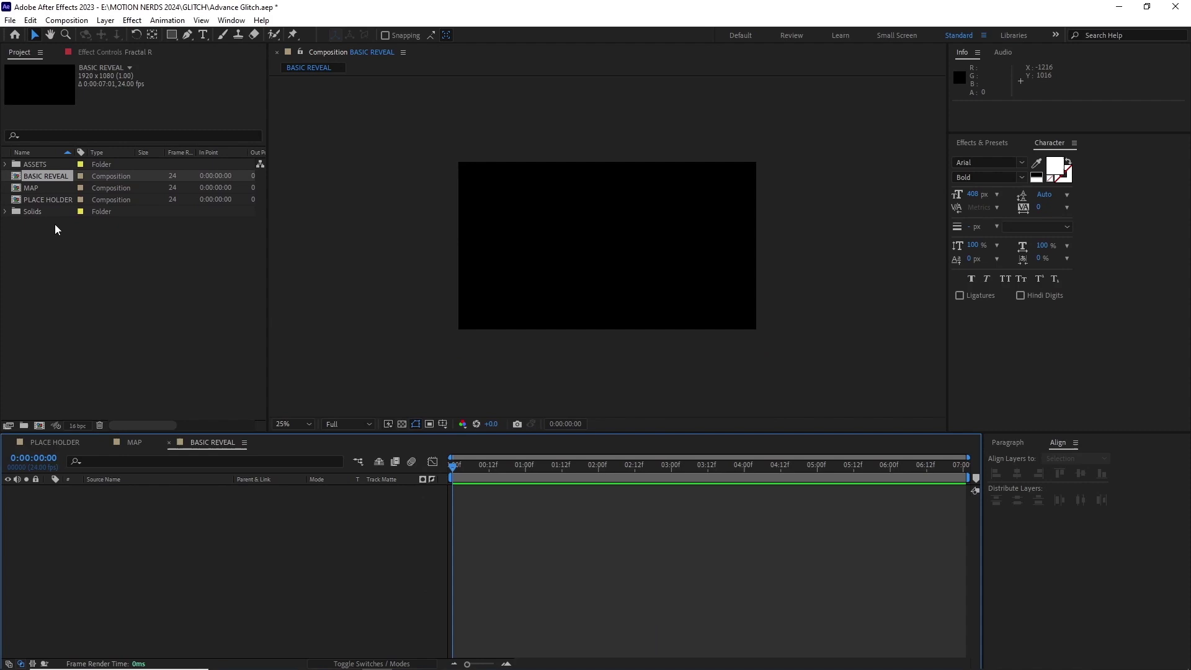
# Add the PLACE HOLDER comp and the MAP comp above it into BASIC REVEAL.
pyautogui.click(44, 201)
pyautogui.moveTo(44, 205); pyautogui.dragTo(124, 490)
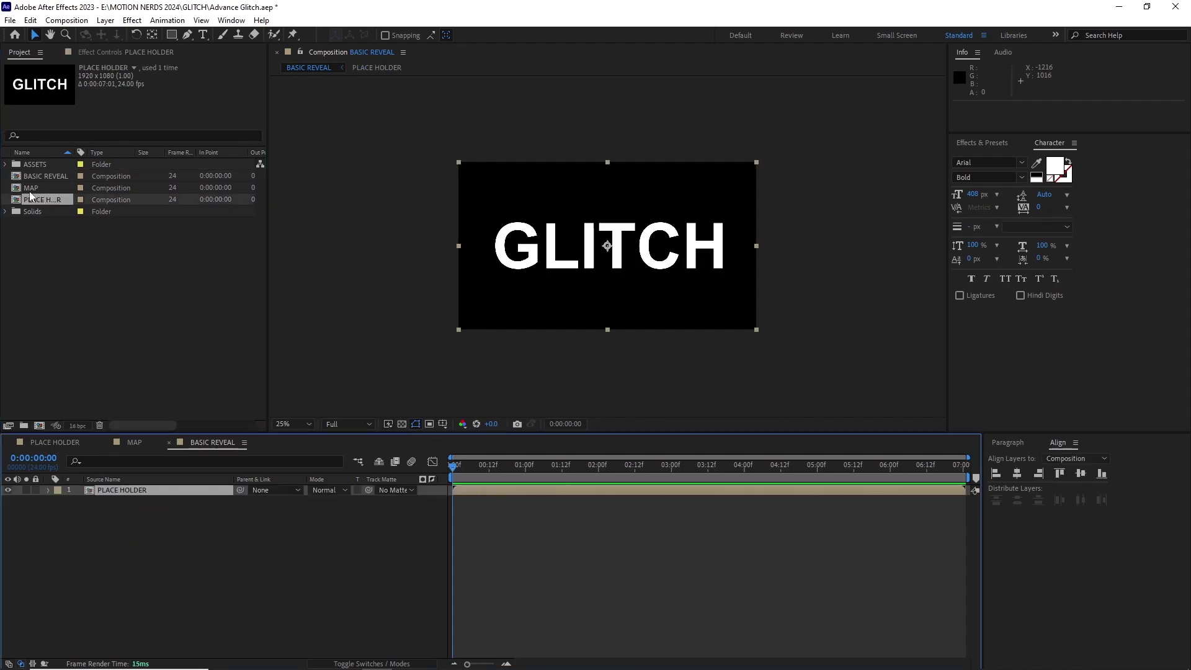
pyautogui.click(31, 187)
pyautogui.moveTo(31, 187); pyautogui.dragTo(124, 489)
pyautogui.click(470, 469)
pyautogui.moveTo(471, 473)
pyautogui.mouseDown()
pyautogui.moveTo(494, 469)
pyautogui.moveTo(462, 469)
pyautogui.mouseUp()
# Set PLACE HOLDER's track matte to MAP in Luma mode and preview the reveal.
pyautogui.click(394, 500)
pyautogui.click(397, 526)
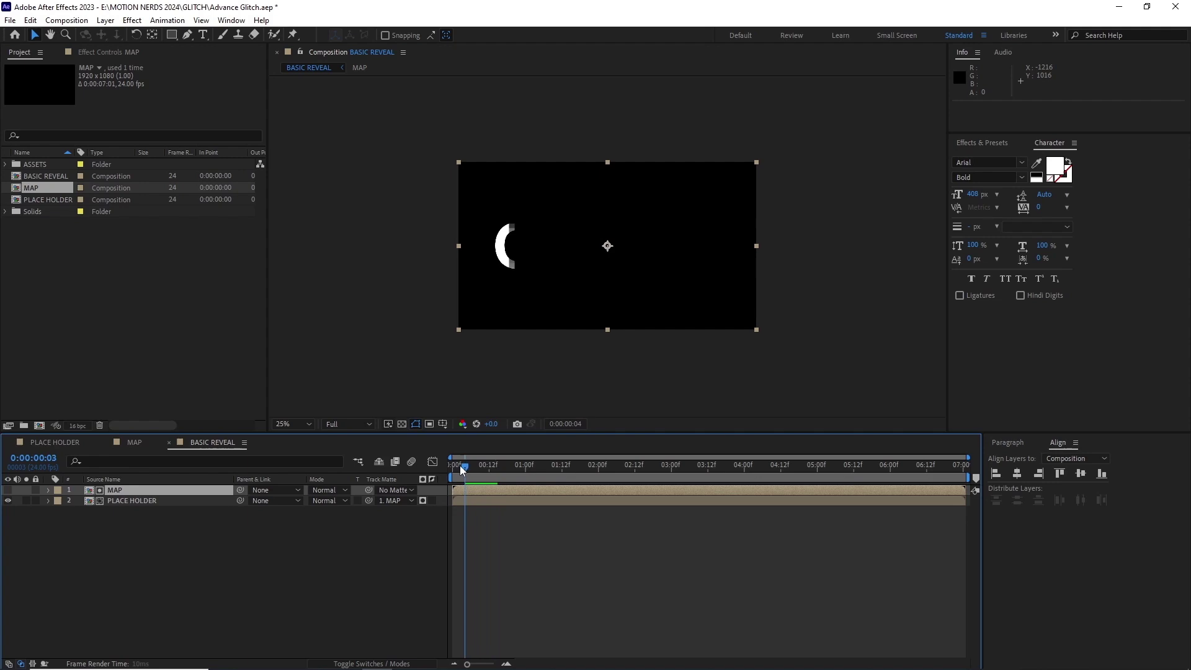
pyautogui.moveTo(968, 477); pyautogui.dragTo(722, 478)
pyautogui.press('space')
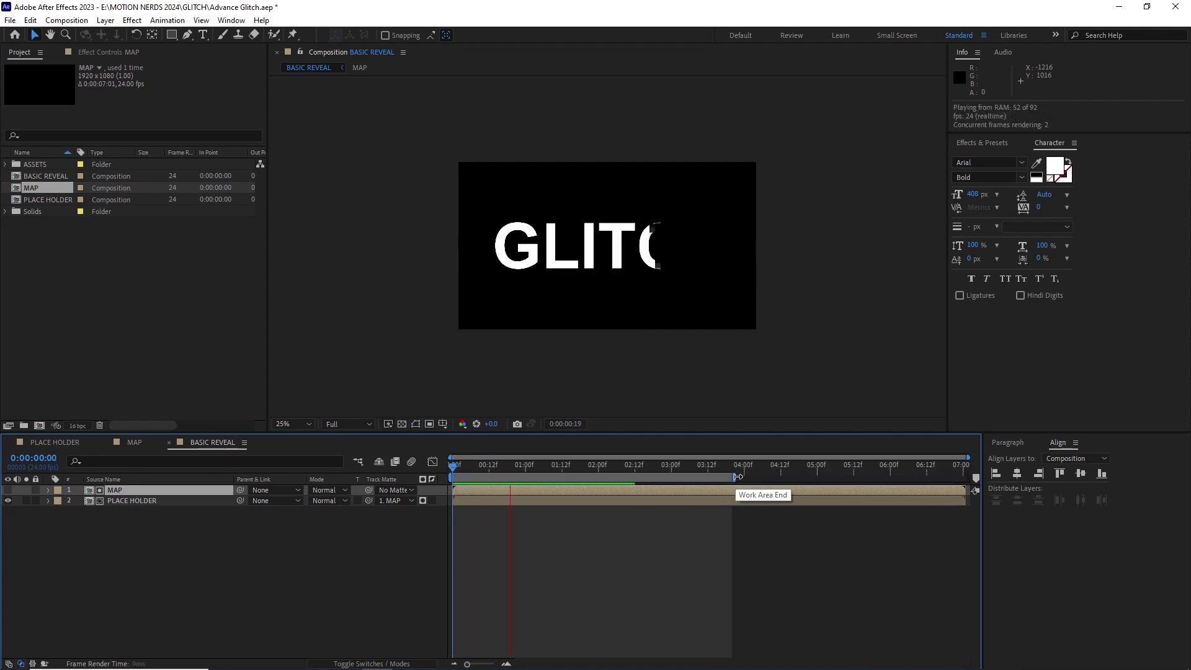
pyautogui.press('space')
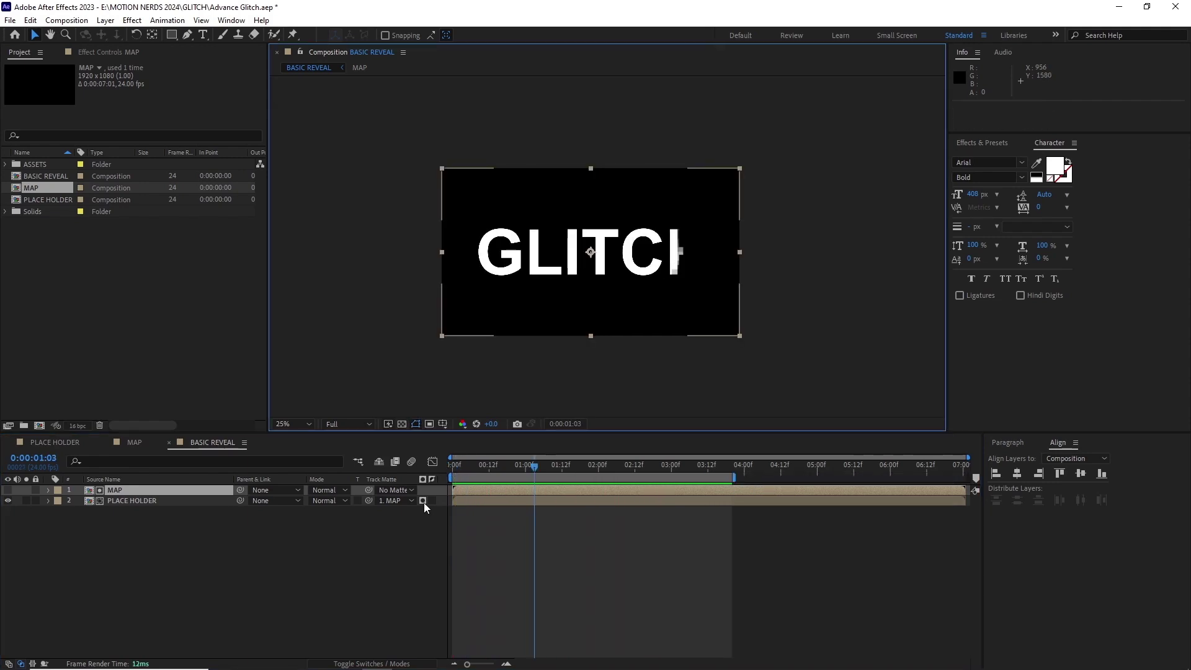
pyautogui.click(423, 500)
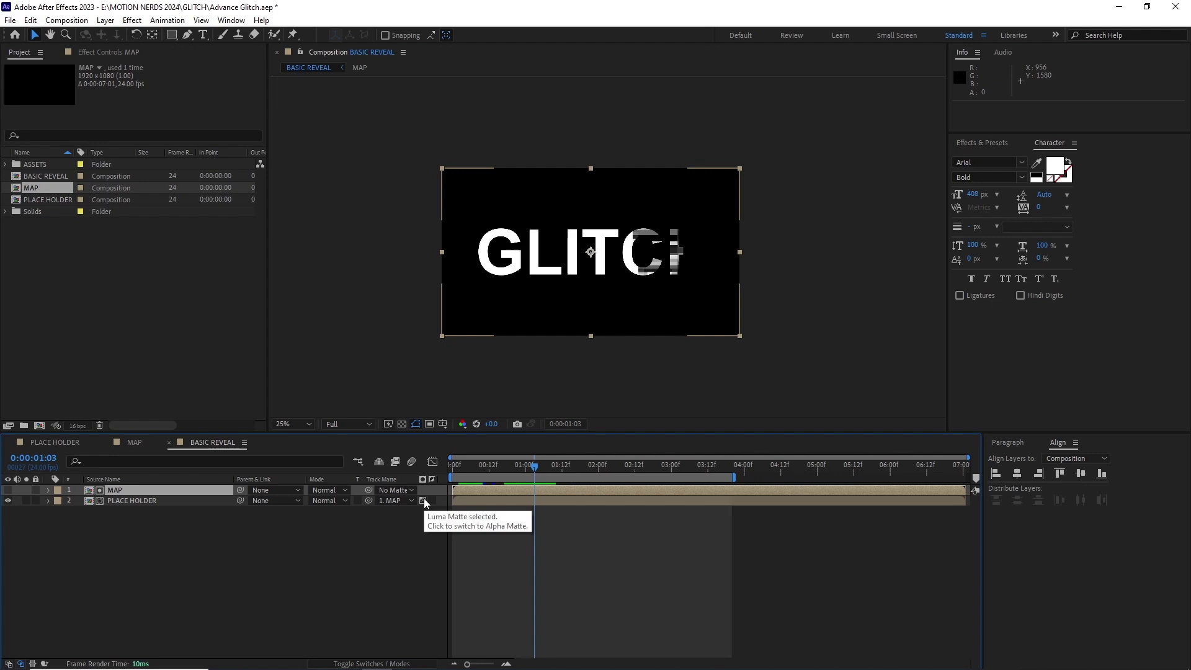
pyautogui.click(513, 472)
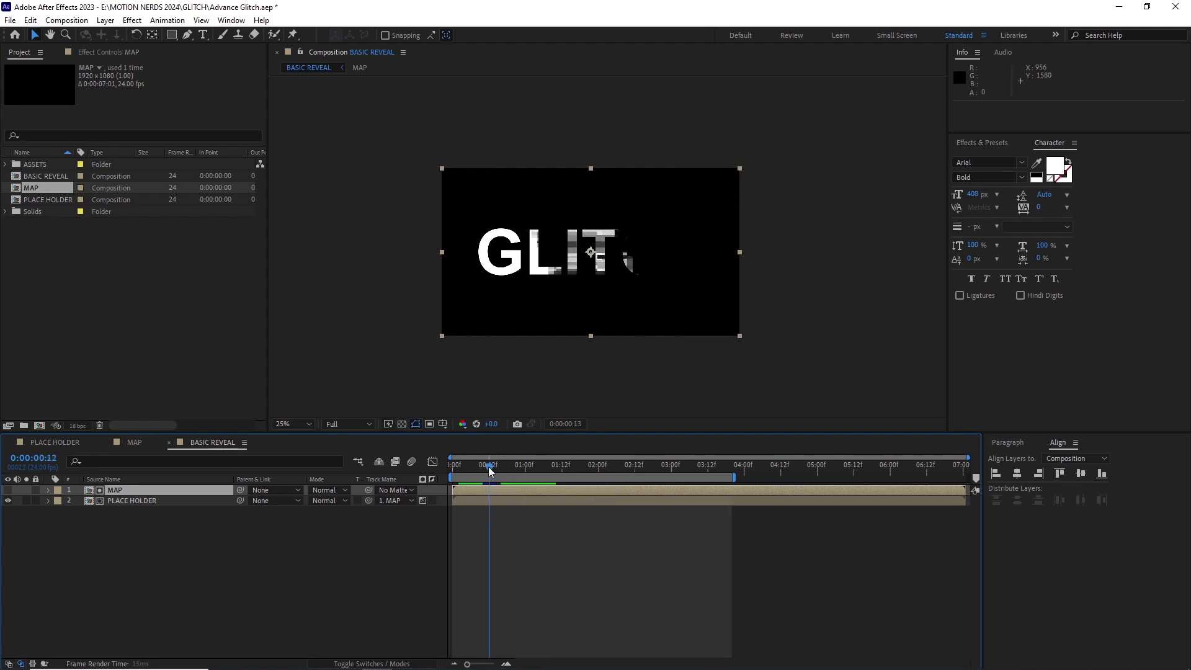
pyautogui.moveTo(490, 472); pyautogui.dragTo(453, 473)
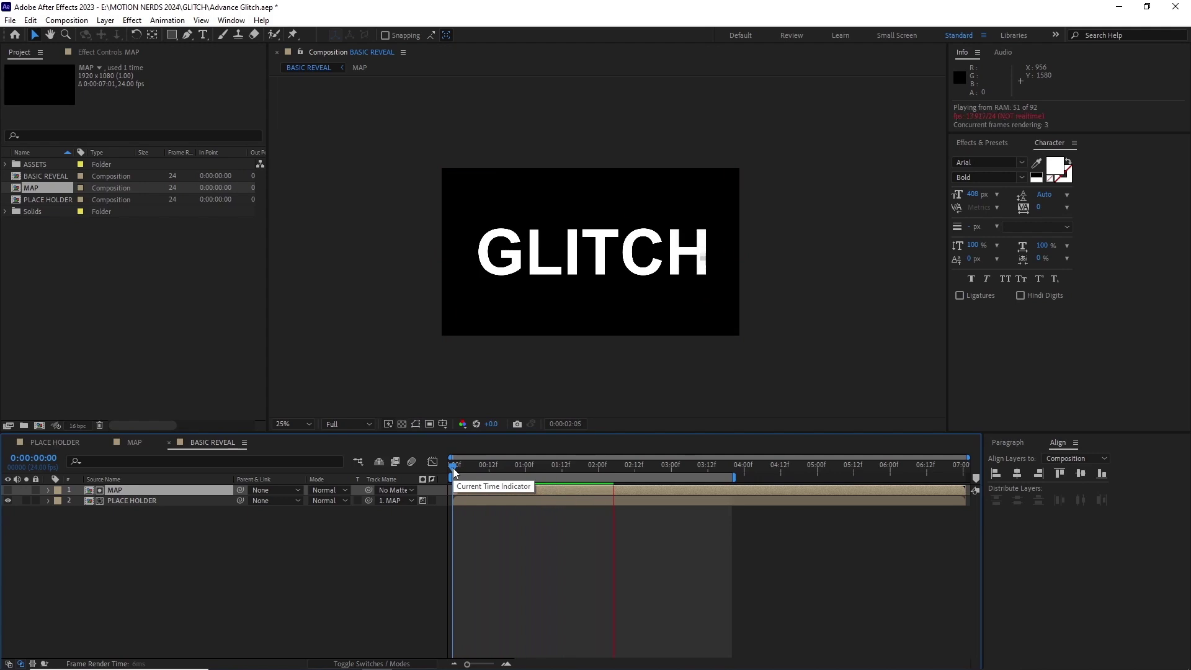
# Add an adjustment layer named Dismap.
pyautogui.click(105, 20)
pyautogui.moveTo(261, 39)
pyautogui.click(358, 117)
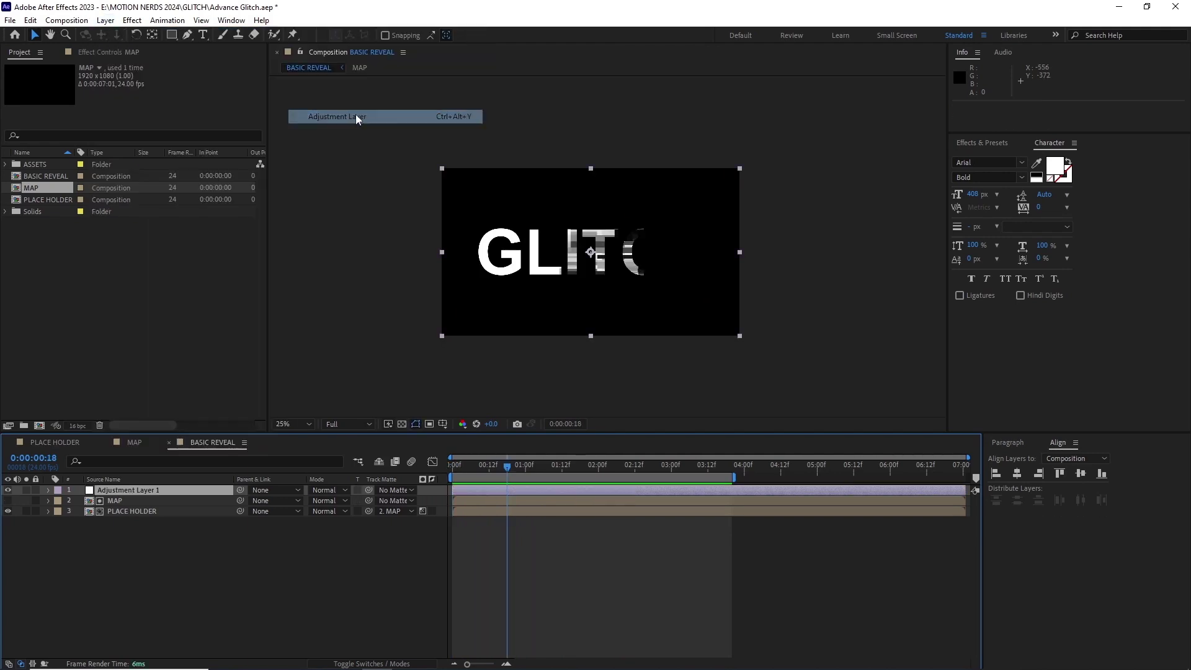
pyautogui.rightClick(195, 493)
pyautogui.click(223, 488)
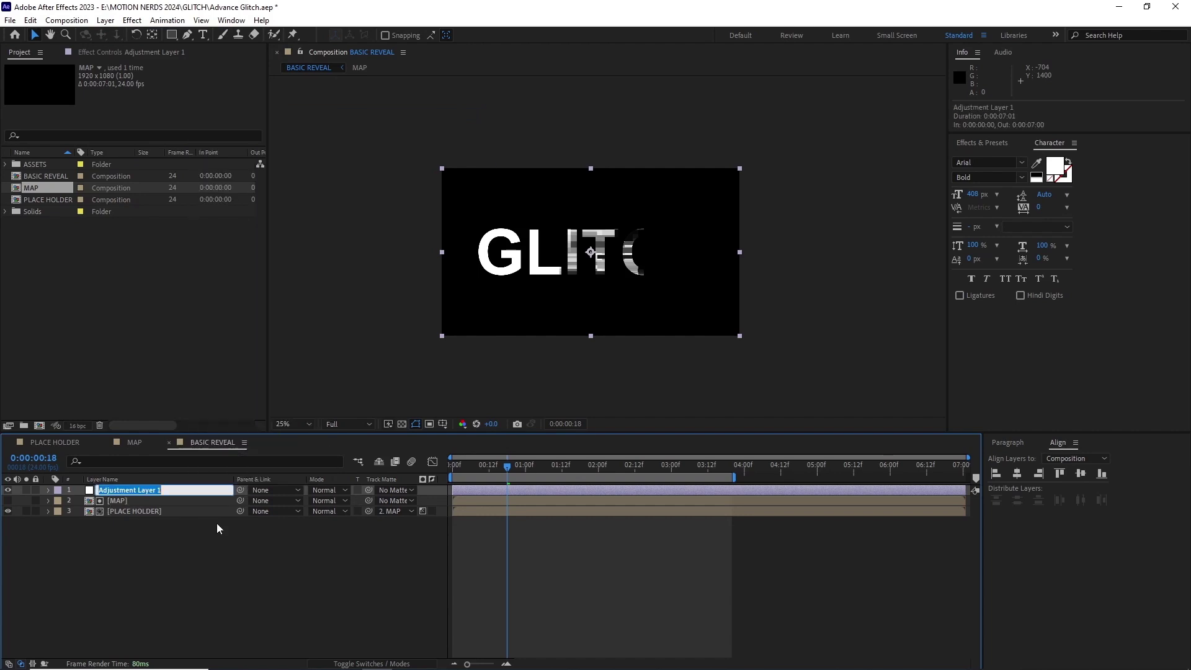
pyautogui.press('Return')
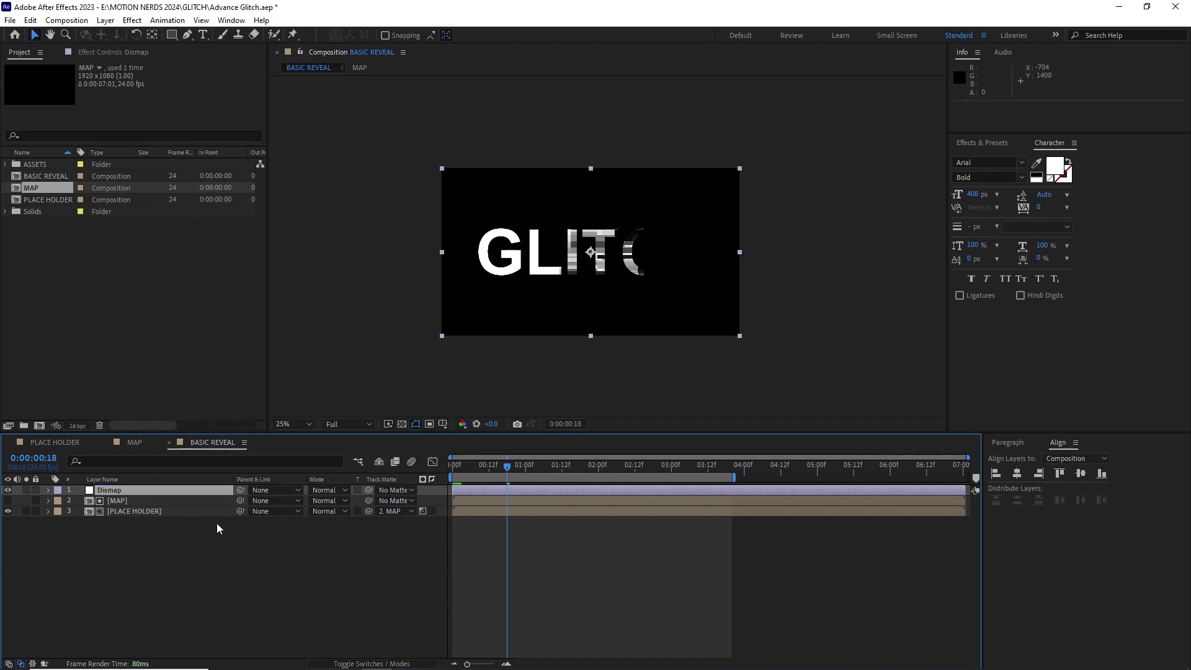
# Apply Displacement Map using MAP as source, with Luminance for horizontal and vertical channels.
pyautogui.click(132, 20)
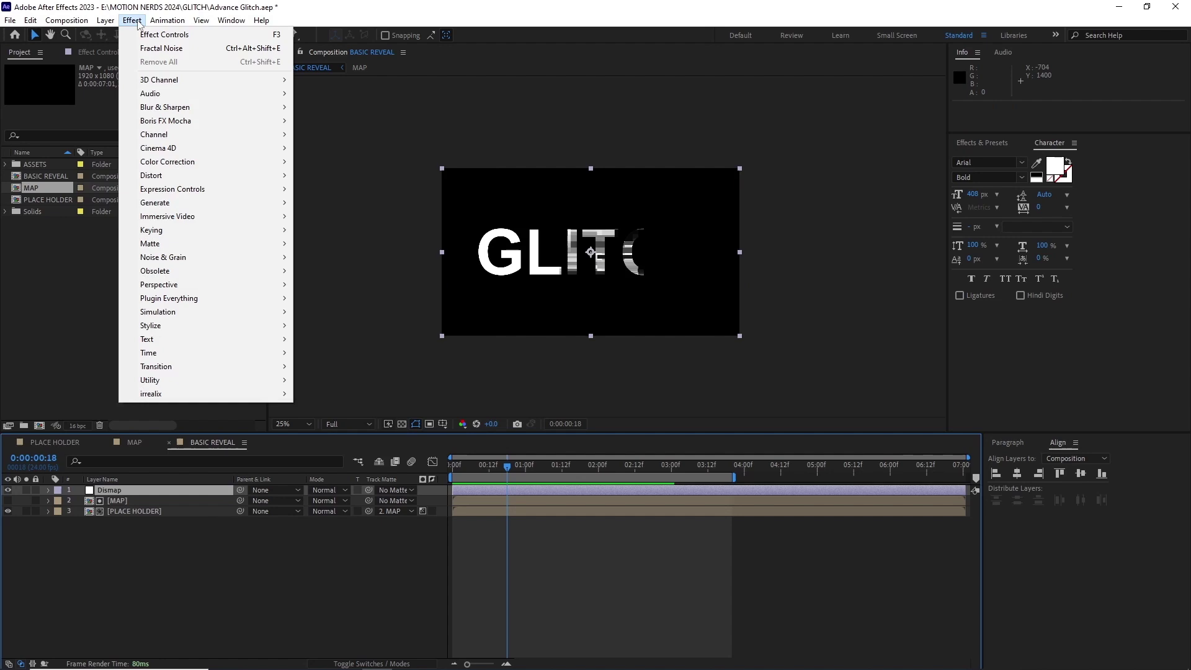
pyautogui.moveTo(279, 176)
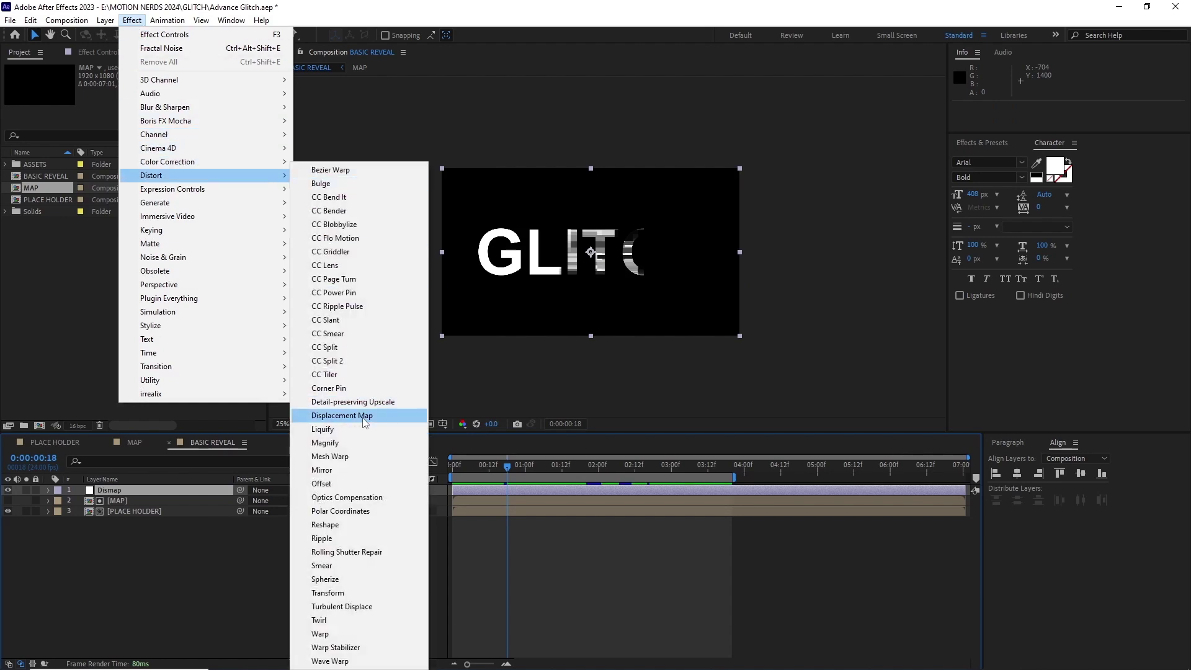
pyautogui.click(332, 415)
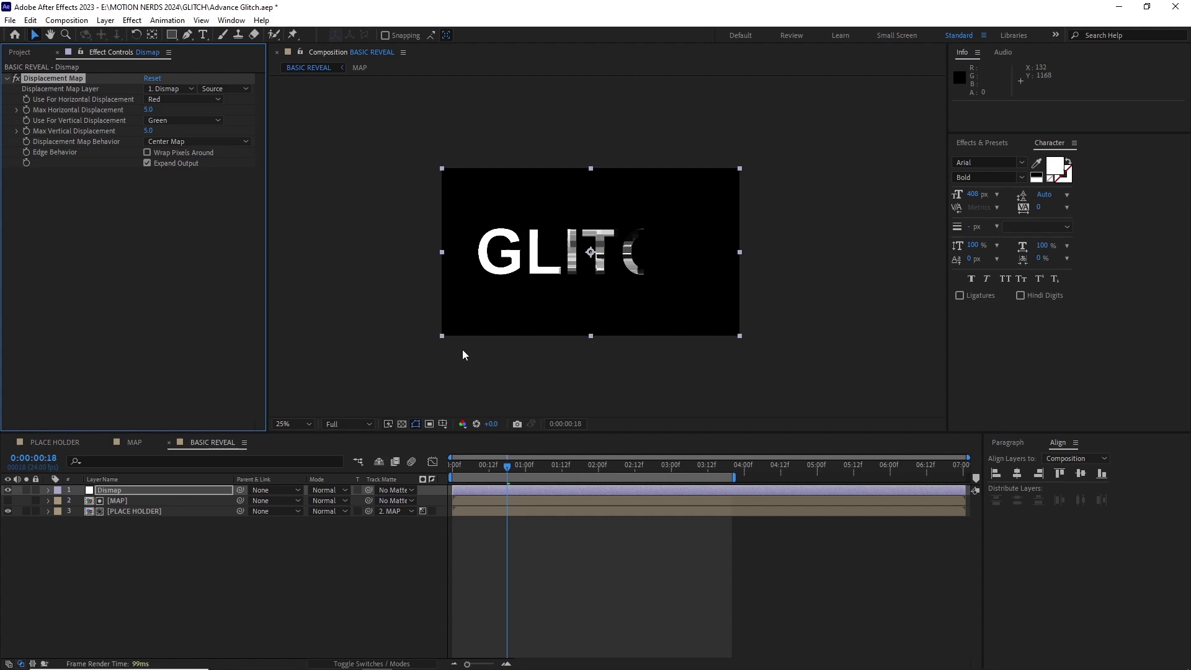
pyautogui.click(184, 93)
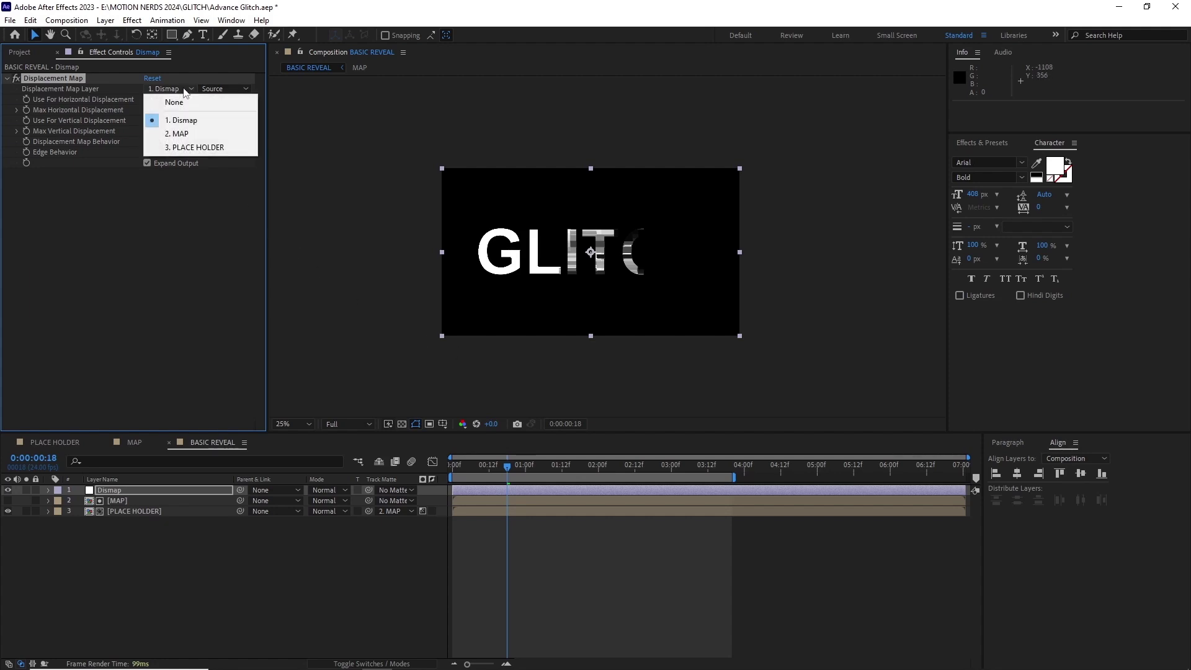
pyautogui.click(189, 133)
pyautogui.click(199, 101)
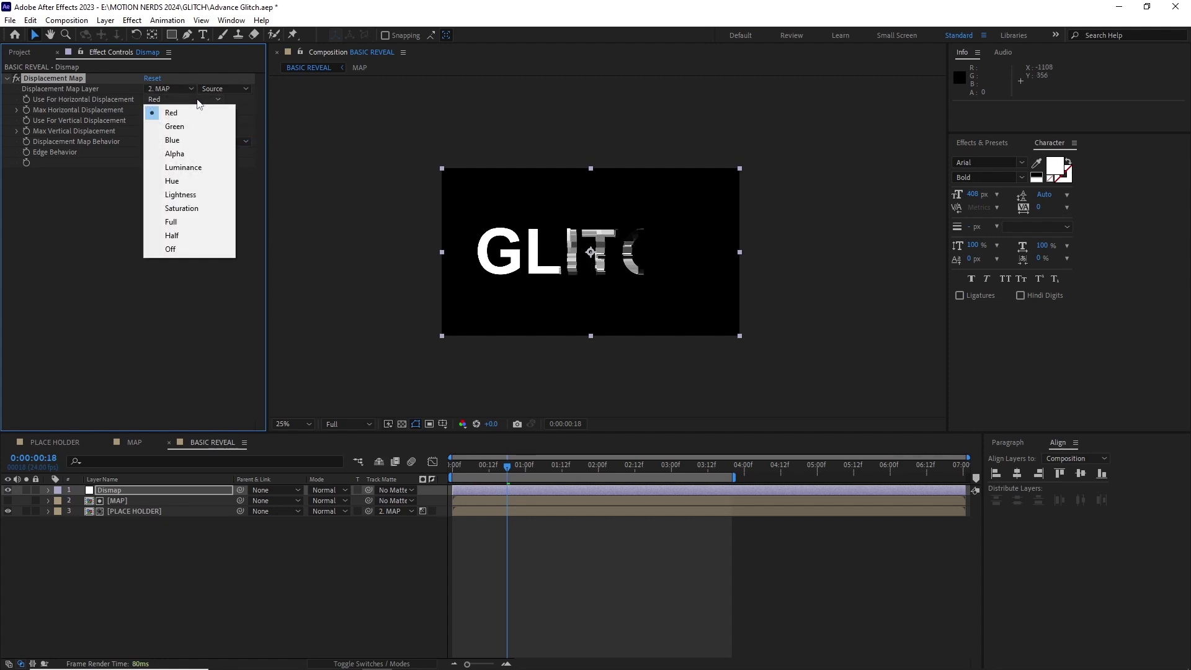
pyautogui.click(194, 166)
pyautogui.click(186, 121)
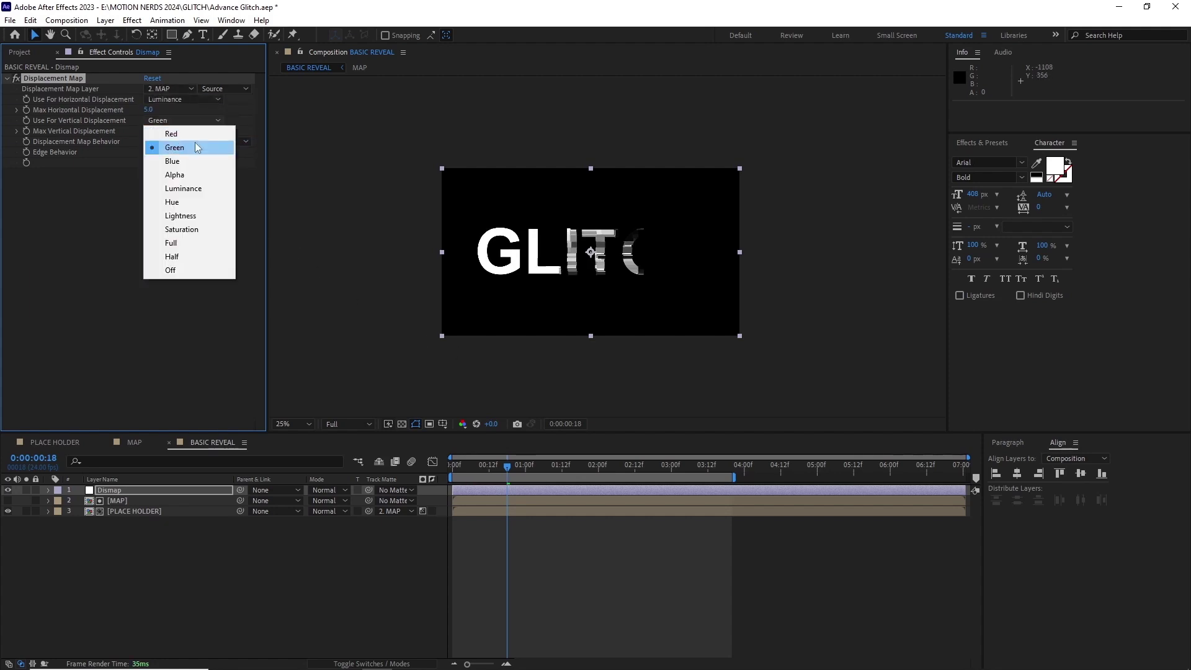
pyautogui.click(186, 187)
# Raise Max Horizontal Displacement to about 135 and preview the displaced reveal.
pyautogui.press('.')
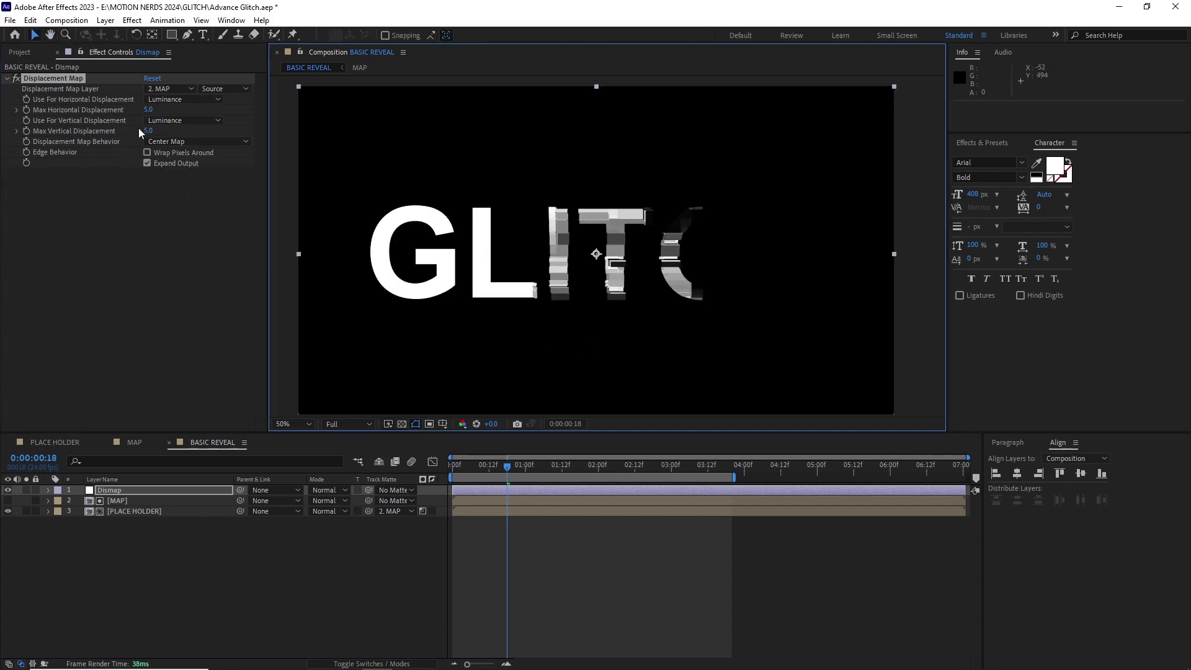
pyautogui.moveTo(149, 110); pyautogui.dragTo(231, 114)
pyautogui.press('space')
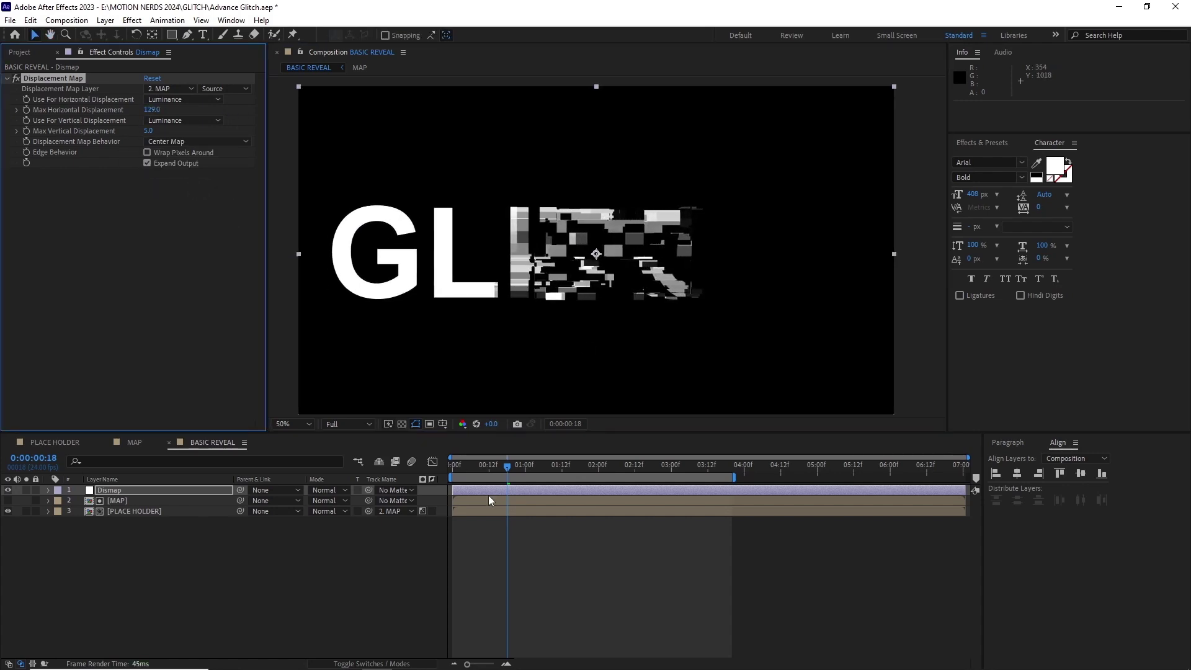
pyautogui.click(644, 478)
pyautogui.moveTo(644, 477); pyautogui.dragTo(523, 471)
# Add a Transform effect to the Dismap layer.
pyautogui.click(183, 411)
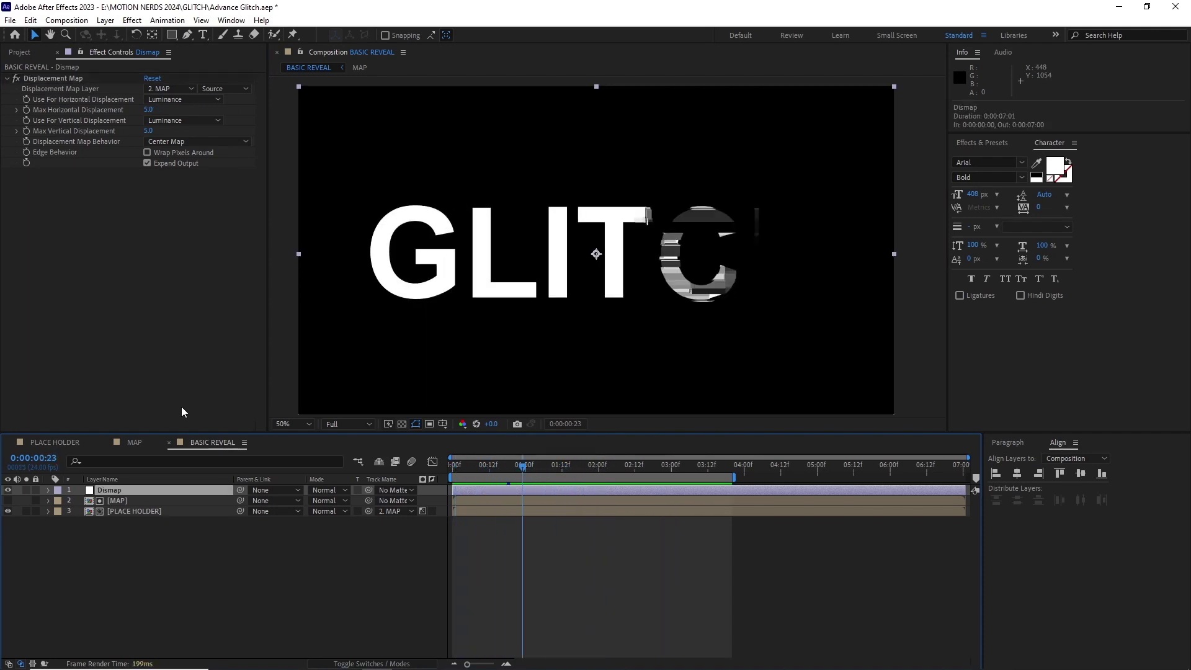
pyautogui.click(132, 20)
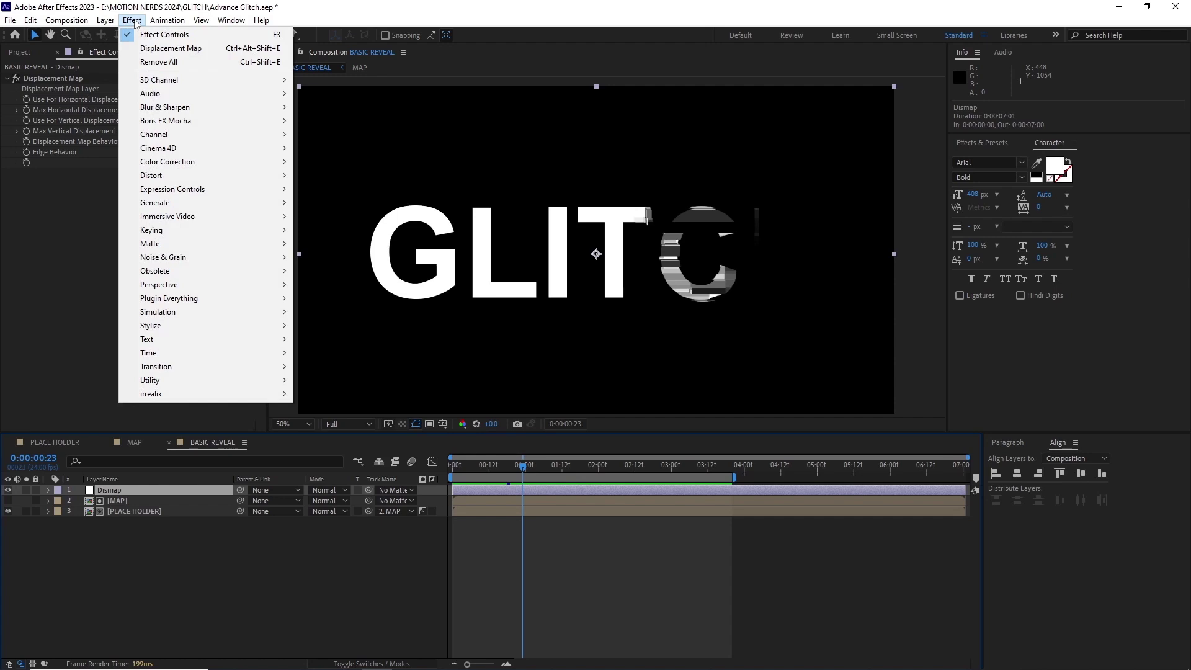
pyautogui.moveTo(273, 175)
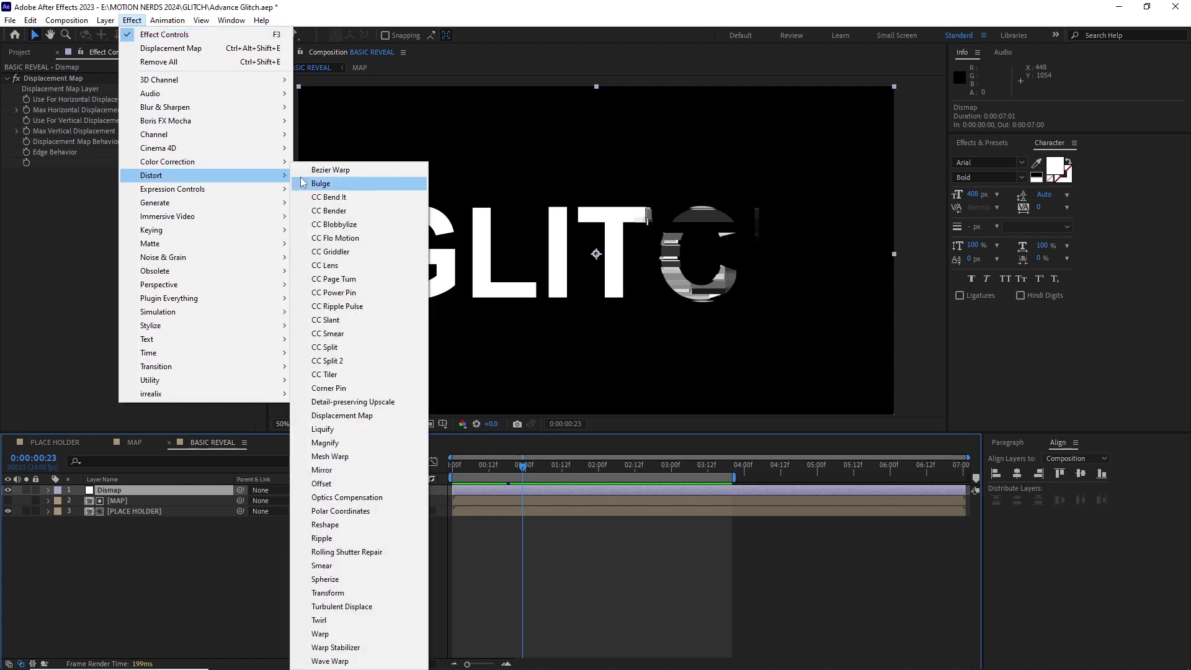
pyautogui.click(365, 594)
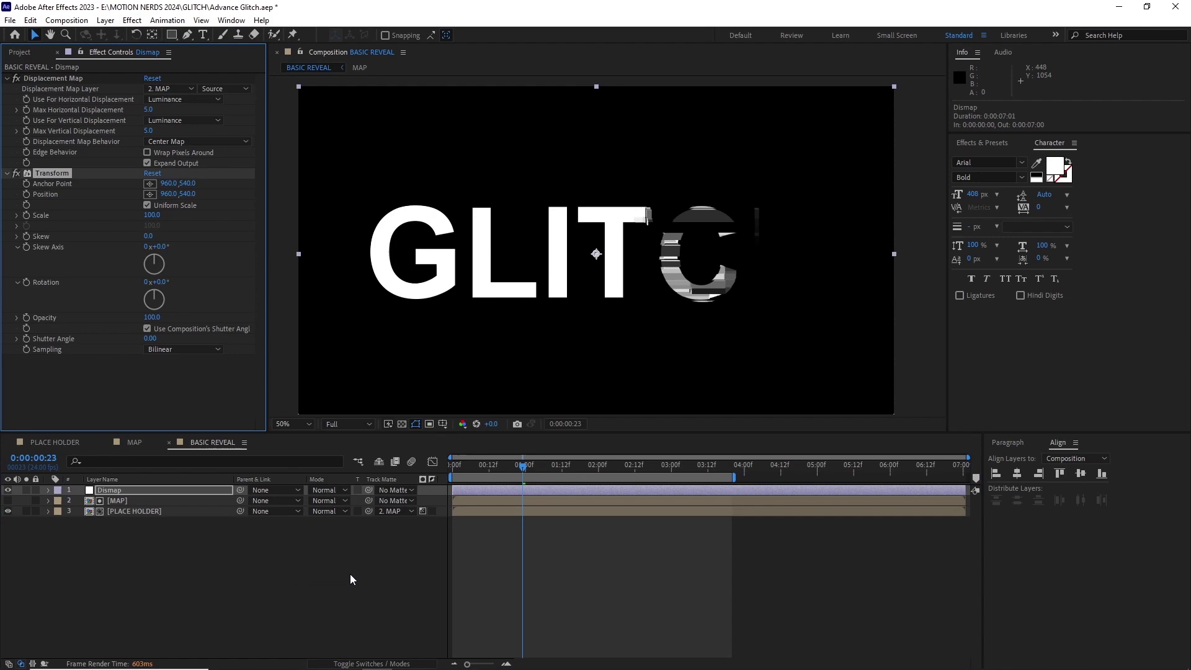
# Write a Position expression offsetting value by Max Horizontal and Vertical Displacement.
pyautogui.keyDown('alt'); pyautogui.click(27, 195); pyautogui.keyUp('alt')
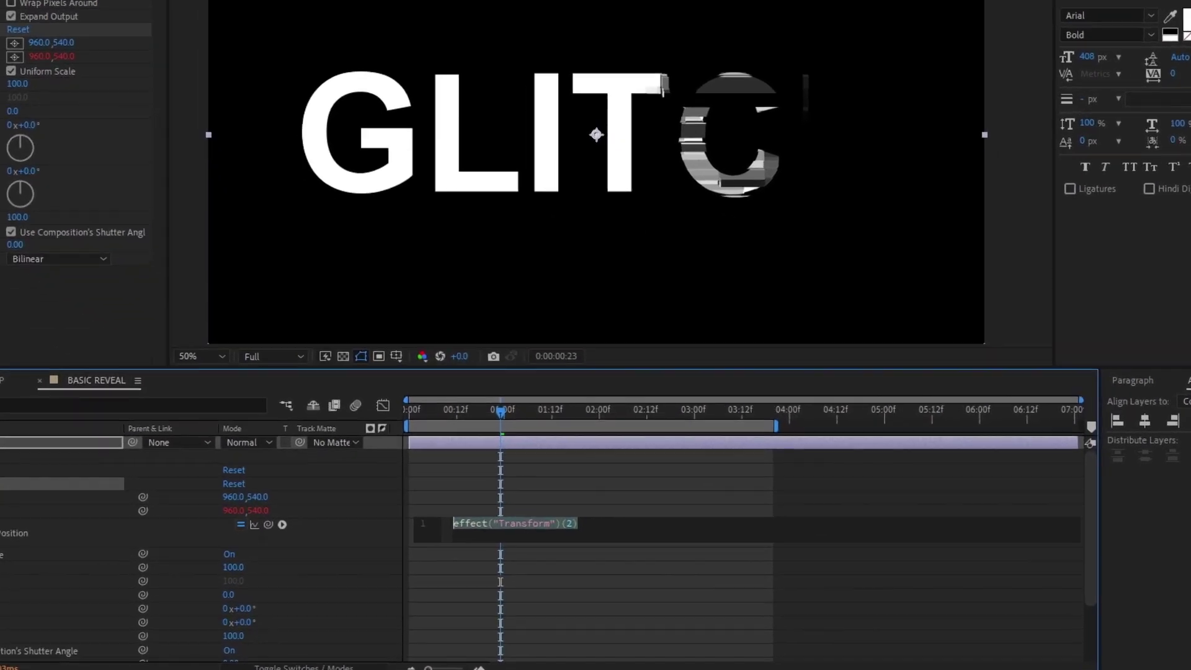
pyautogui.write('val')
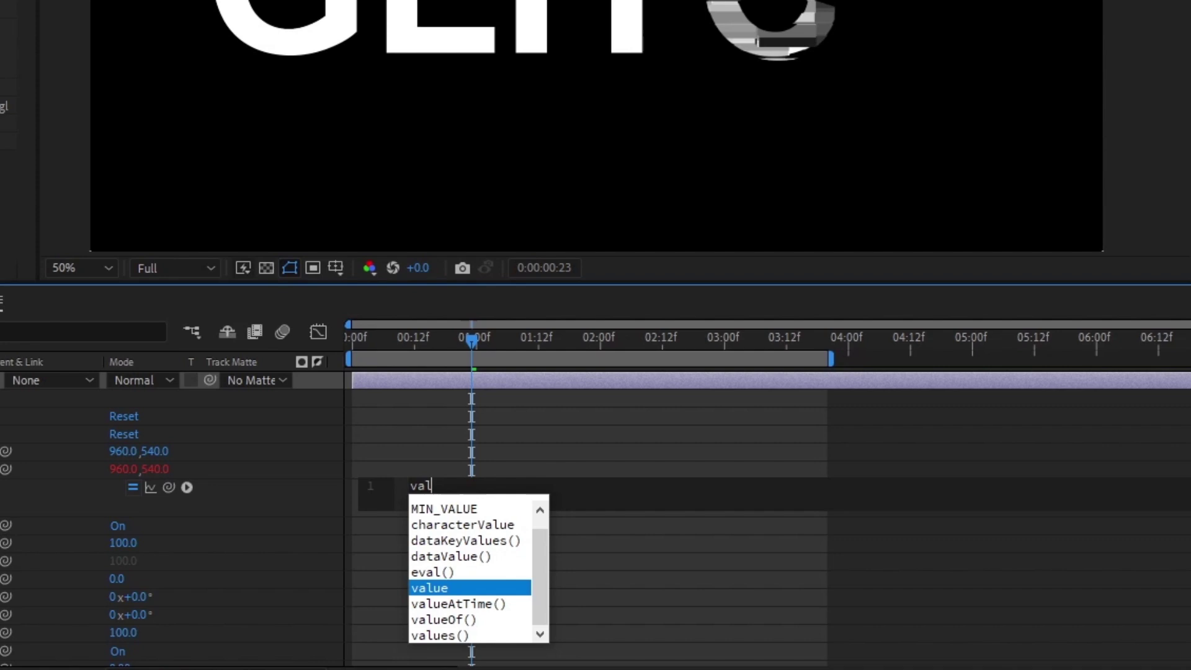
pyautogui.write('ue')
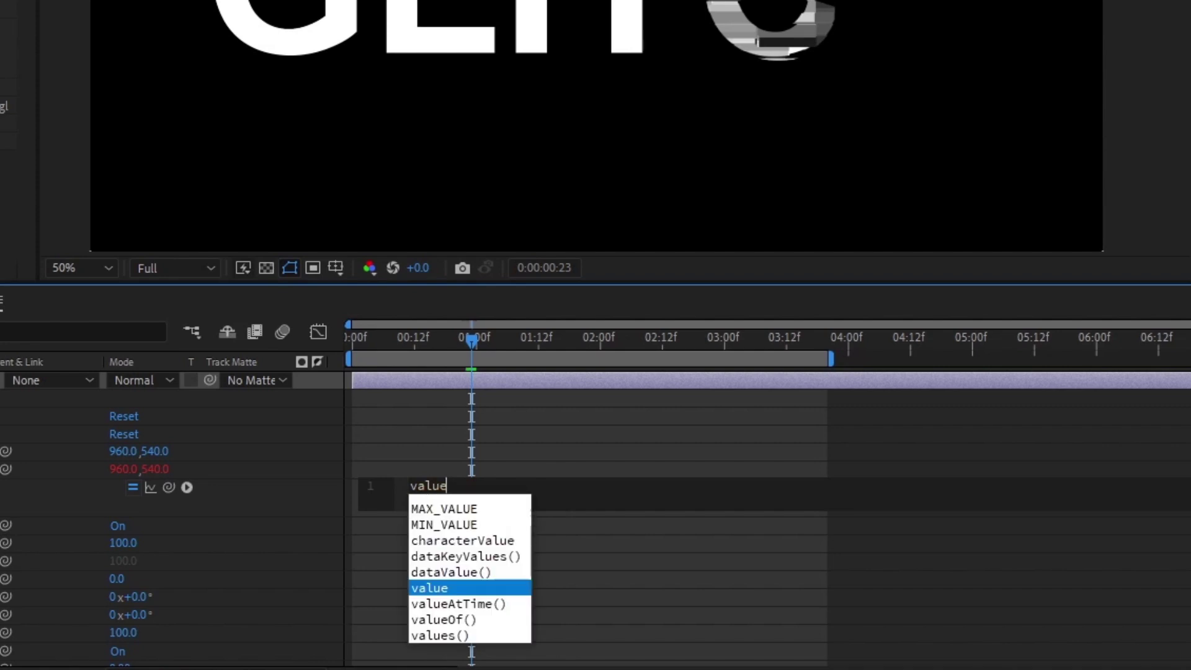
pyautogui.write('+[')
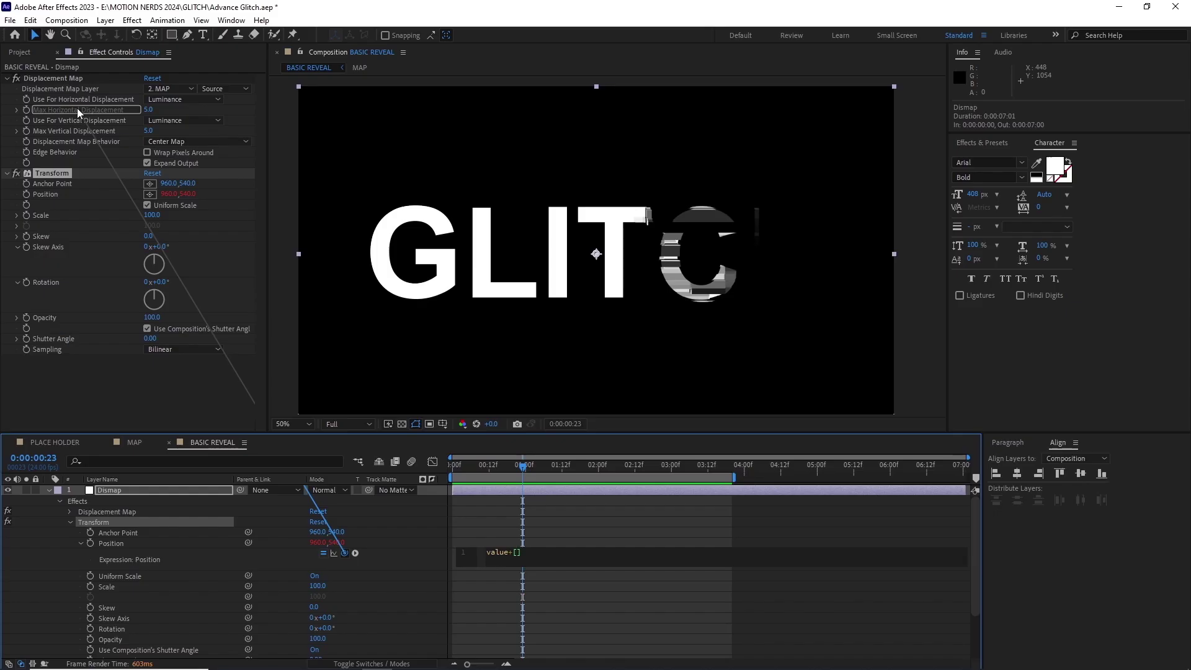
pyautogui.moveTo(169, 486); pyautogui.dragTo(0, 0)
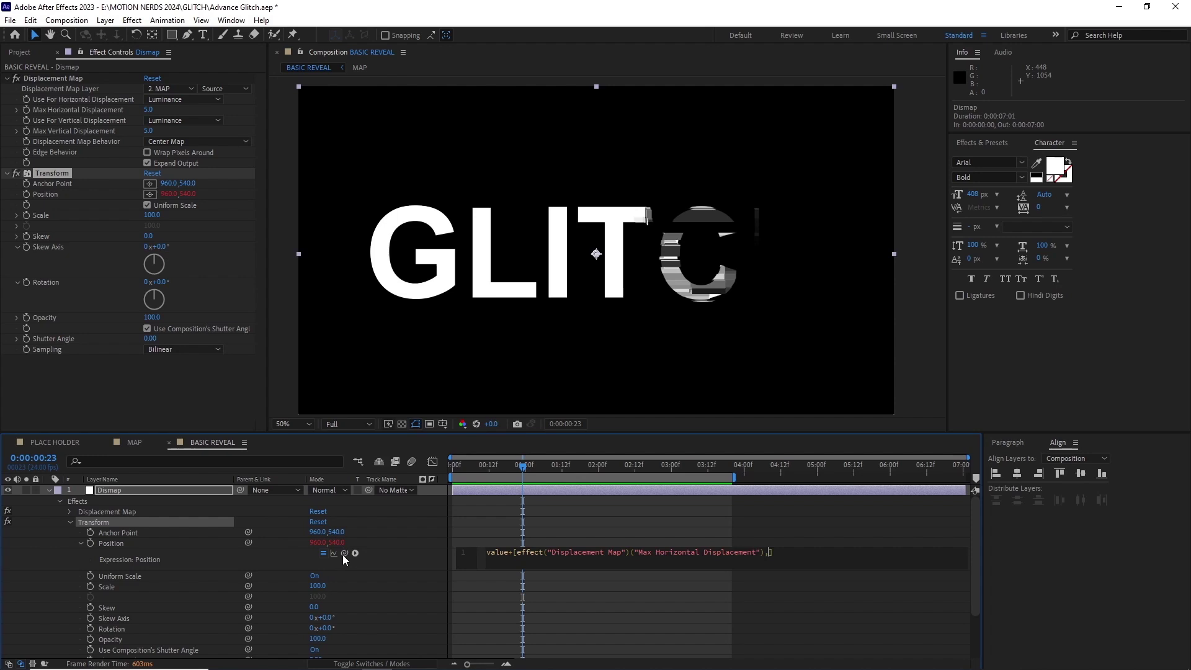
pyautogui.moveTo(344, 553); pyautogui.dragTo(94, 133)
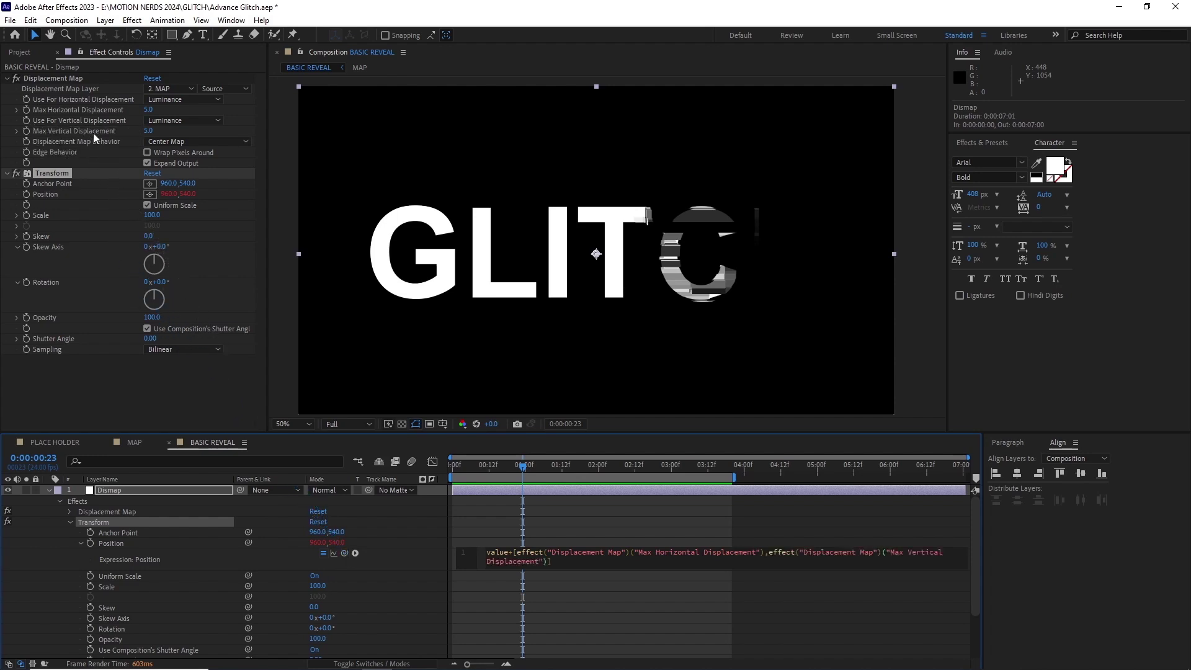
pyautogui.click(421, 537)
# Move the Transform effect above Displacement Map on the Dismap layer.
pyautogui.click(48, 491)
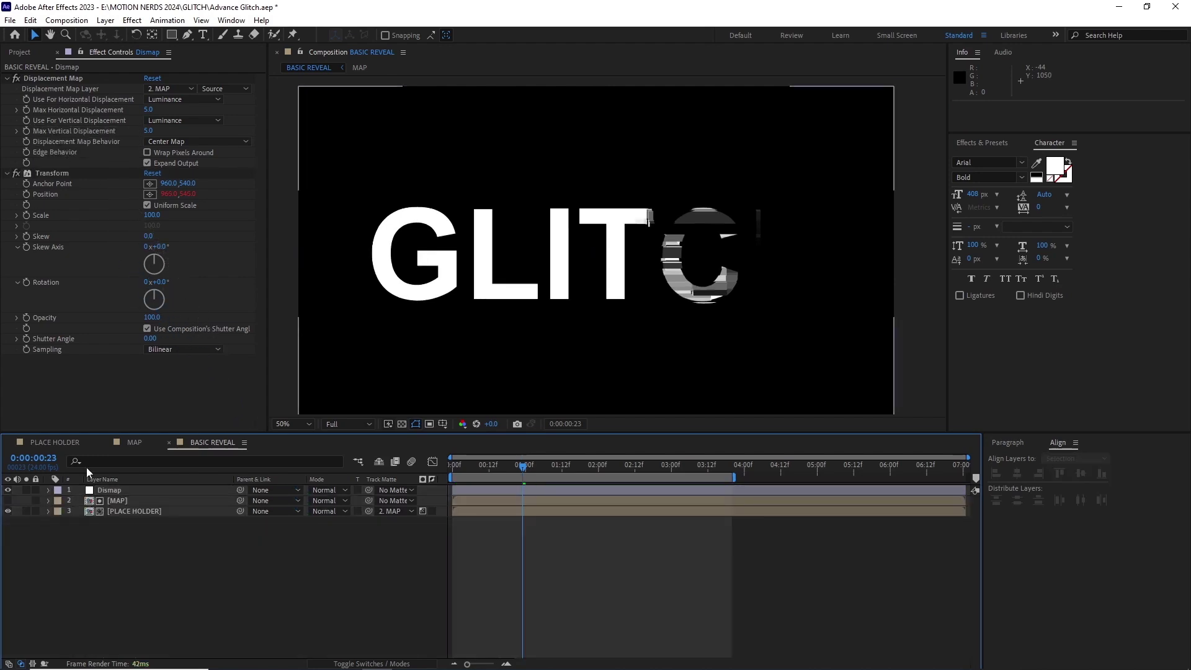
pyautogui.moveTo(53, 173); pyautogui.dragTo(47, 149)
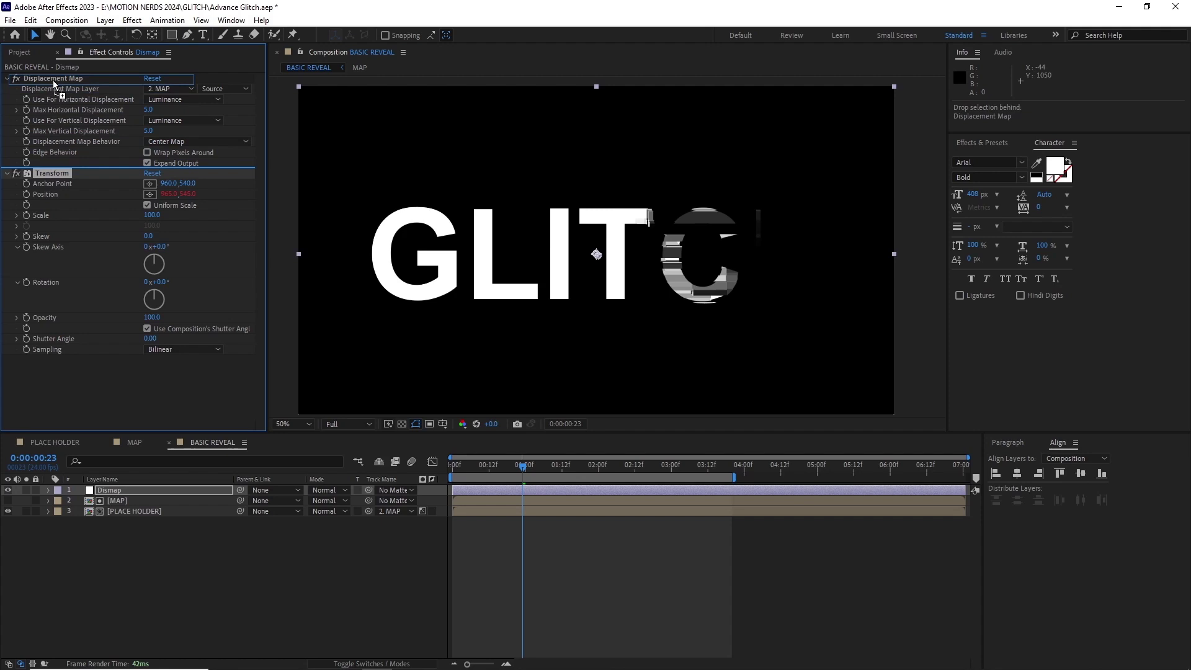
pyautogui.moveTo(54, 82); pyautogui.dragTo(57, 81)
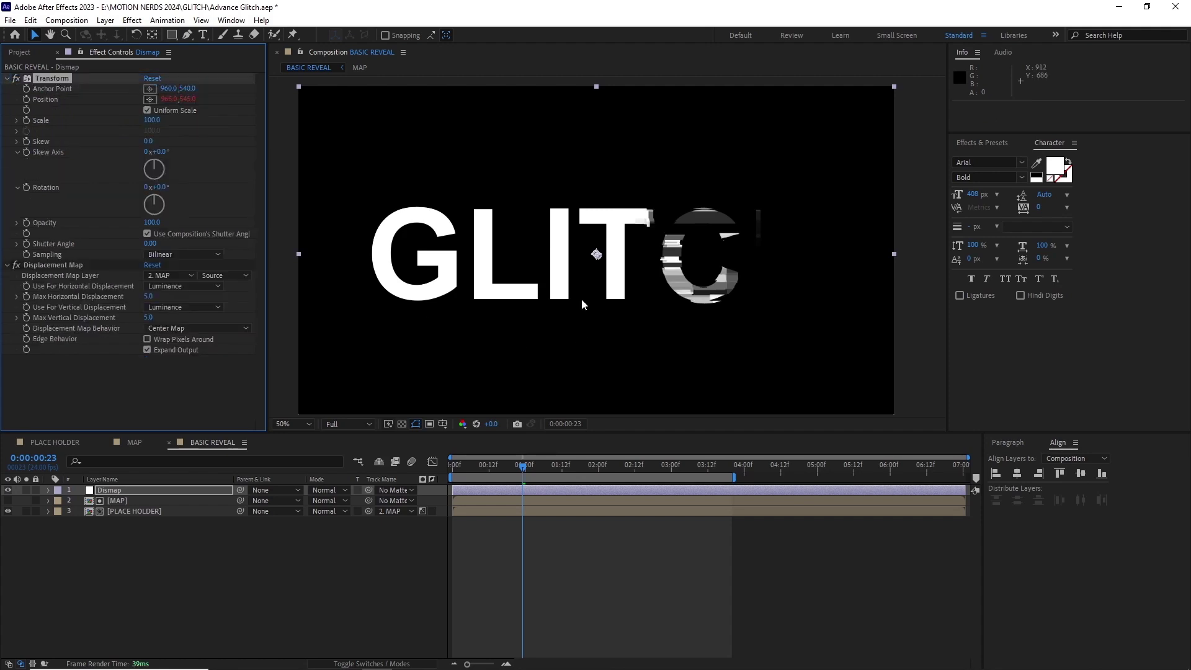
# Set Max Horizontal Displacement to 150 for a stronger glitch.
pyautogui.moveTo(148, 295)
pyautogui.mouseDown()
pyautogui.moveTo(144, 327)
pyautogui.moveTo(139, 309)
pyautogui.mouseUp()
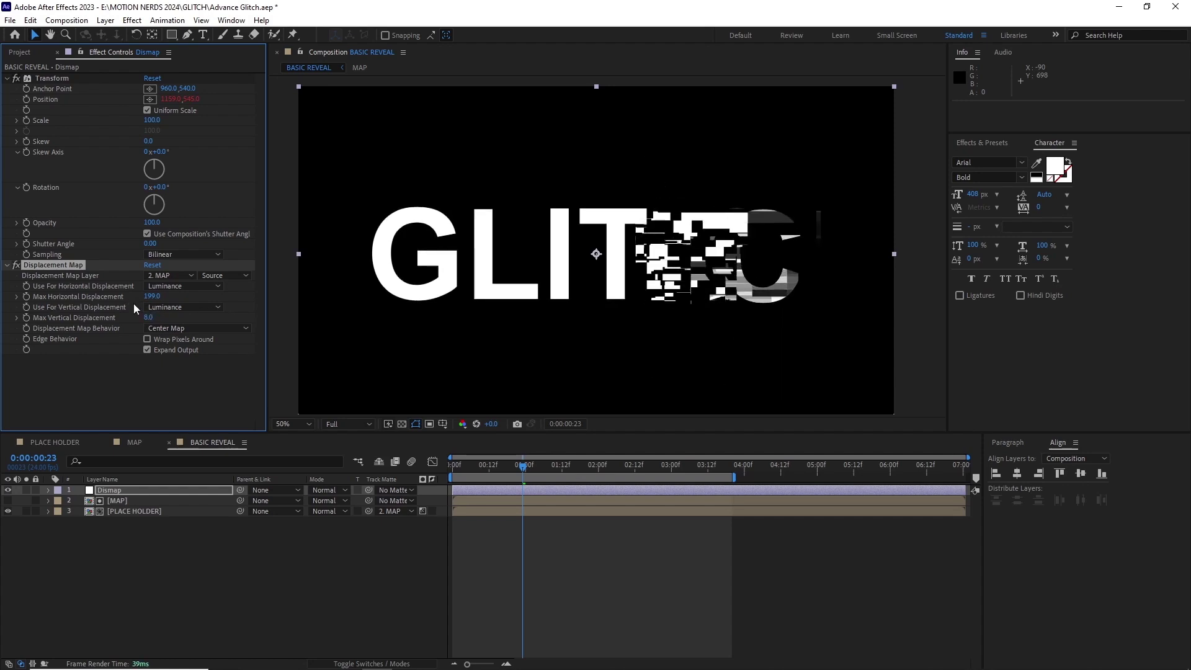
pyautogui.write('150')
pyautogui.press('Return')
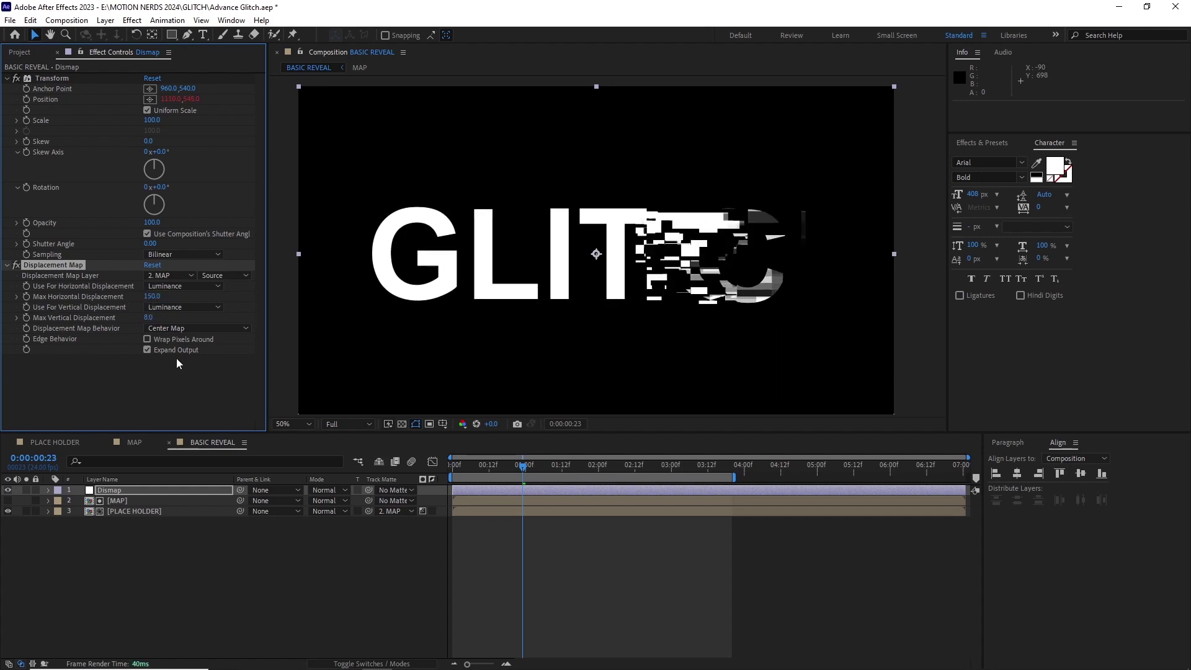
# Set Max Vertical Displacement to 5 and return to the selection tool (V).
pyautogui.write('5')
pyautogui.press('Return')
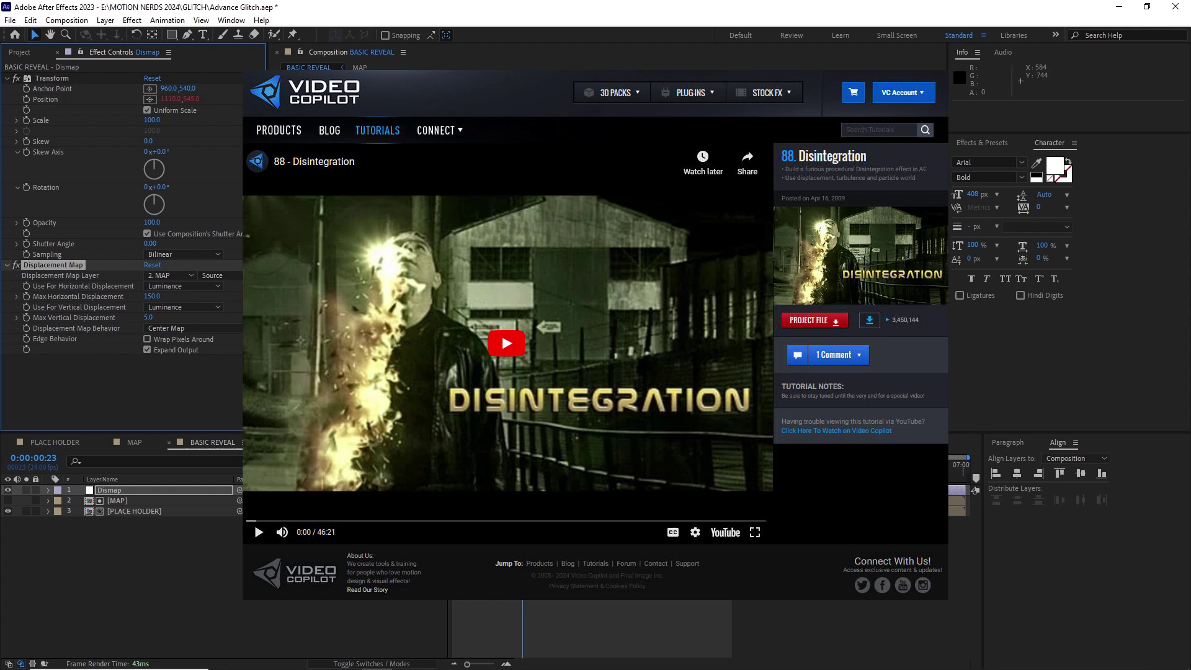
pyautogui.press('v')
# At frame 0:00:00:09, lower Max Horizontal Displacement to 50 and preview the GLITCH reveal.
pyautogui.click(479, 465)
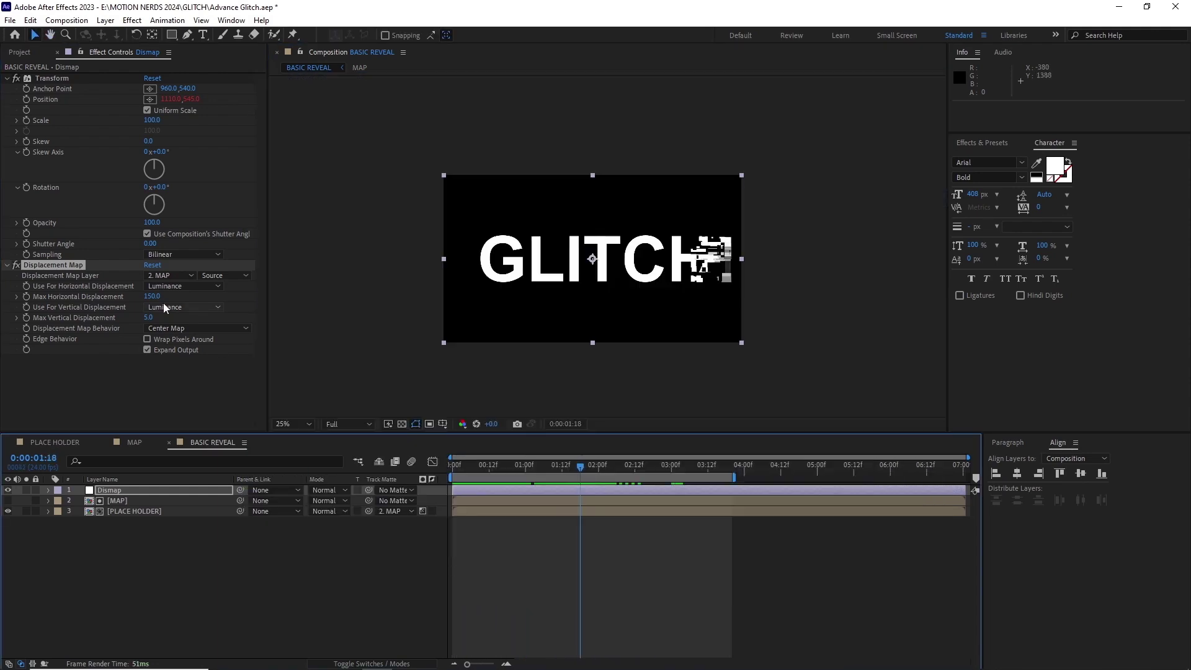
pyautogui.moveTo(180, 297); pyautogui.dragTo(150, 297)
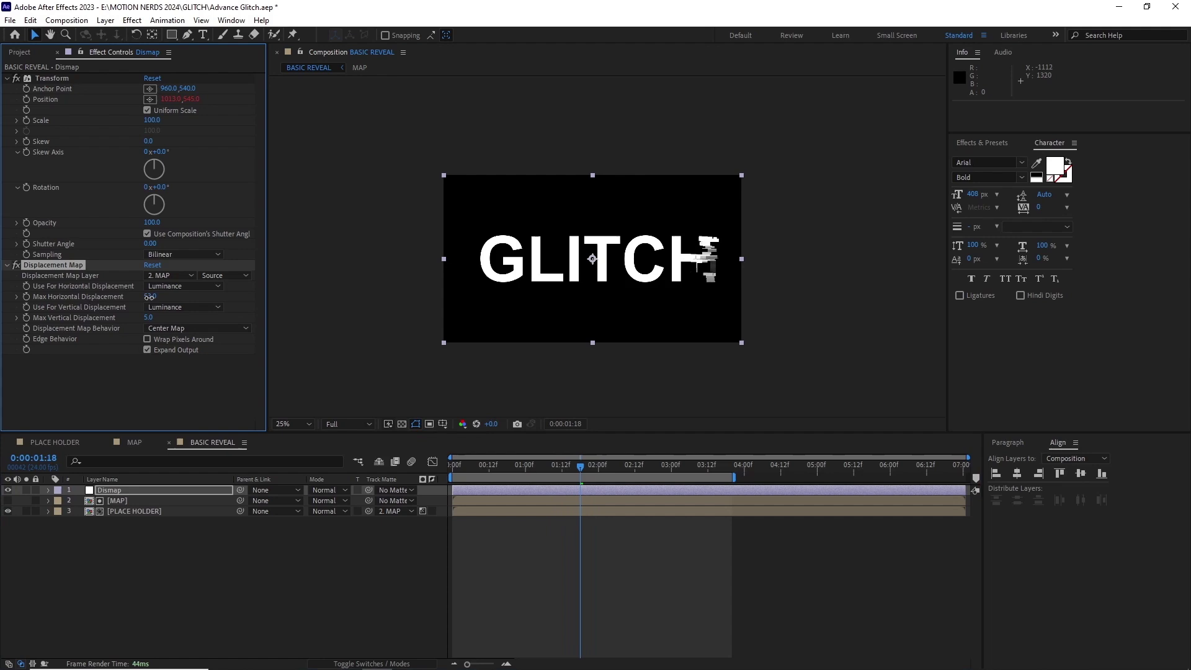
pyautogui.moveTo(589, 466); pyautogui.dragTo(641, 480)
pyautogui.press('space')
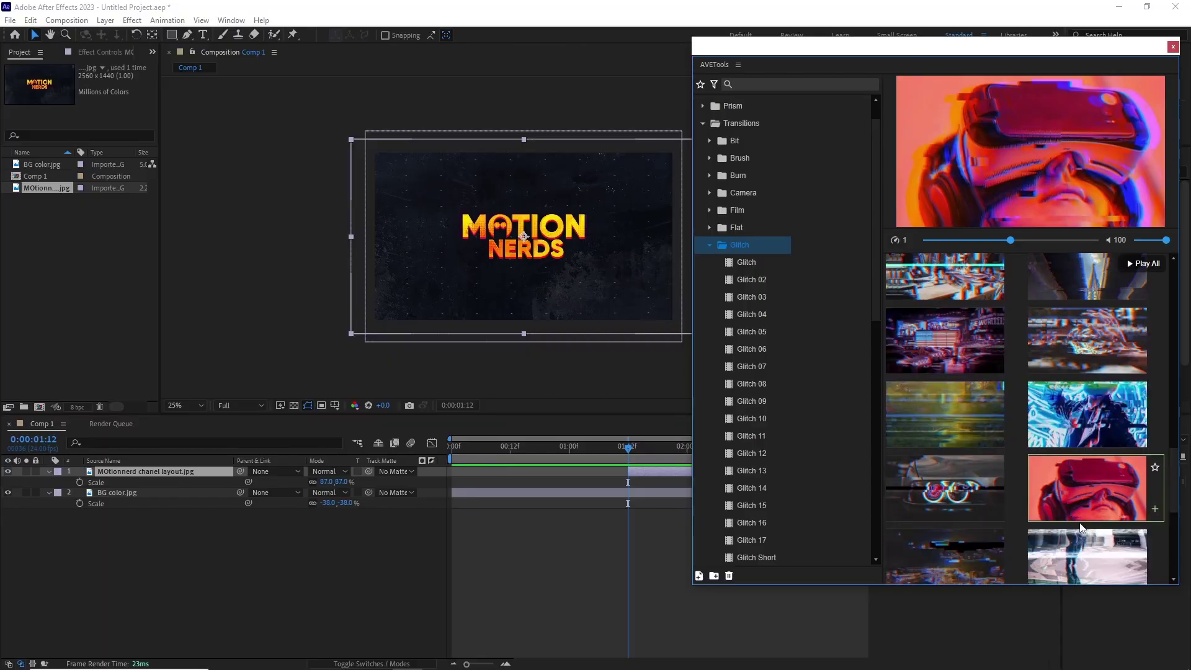
# Find Glitch VHS Rewind among the Glitch transition thumbnails and add it to the Motion Nerds comp.
pyautogui.moveTo(1081, 527)
pyautogui.scroll(-5, 1079, 522)
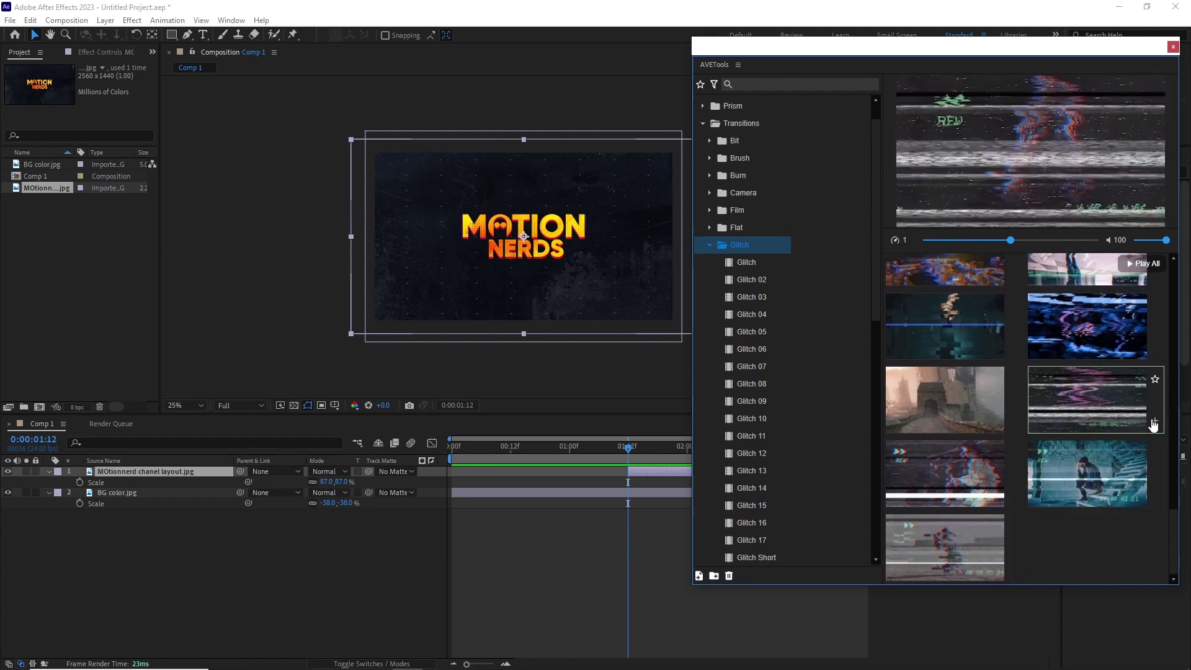
pyautogui.click(1153, 423)
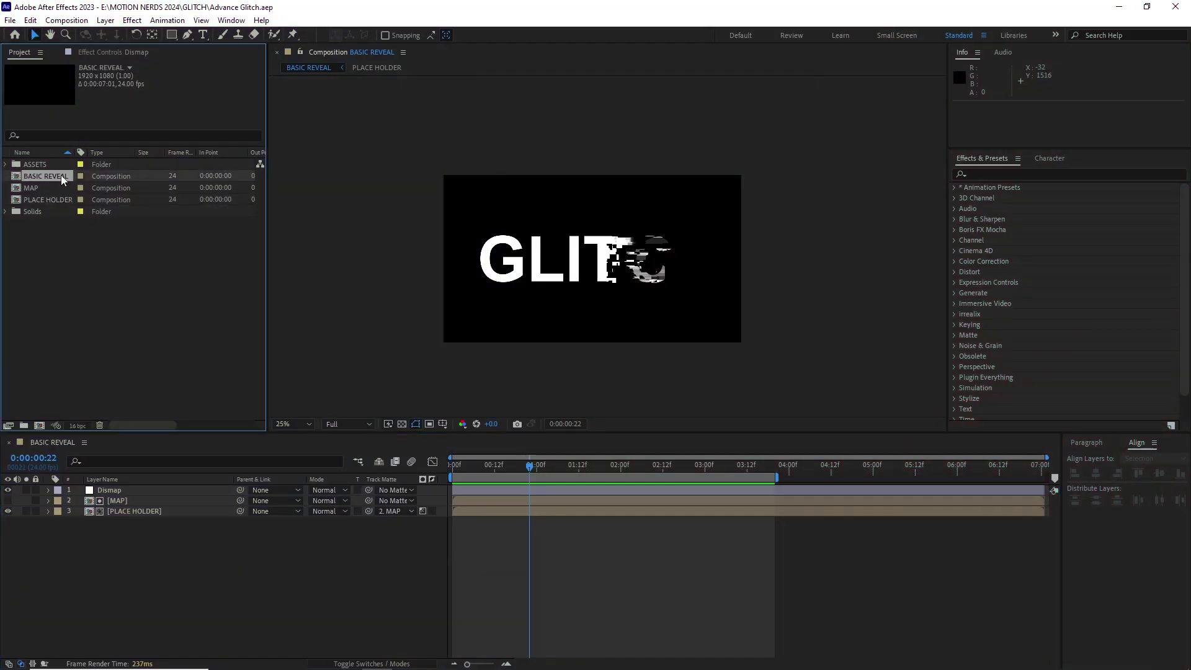
# Open BASIC REVEAL 2 and rename it COLOR REVEAL in Composition Settings.
pyautogui.click(62, 188)
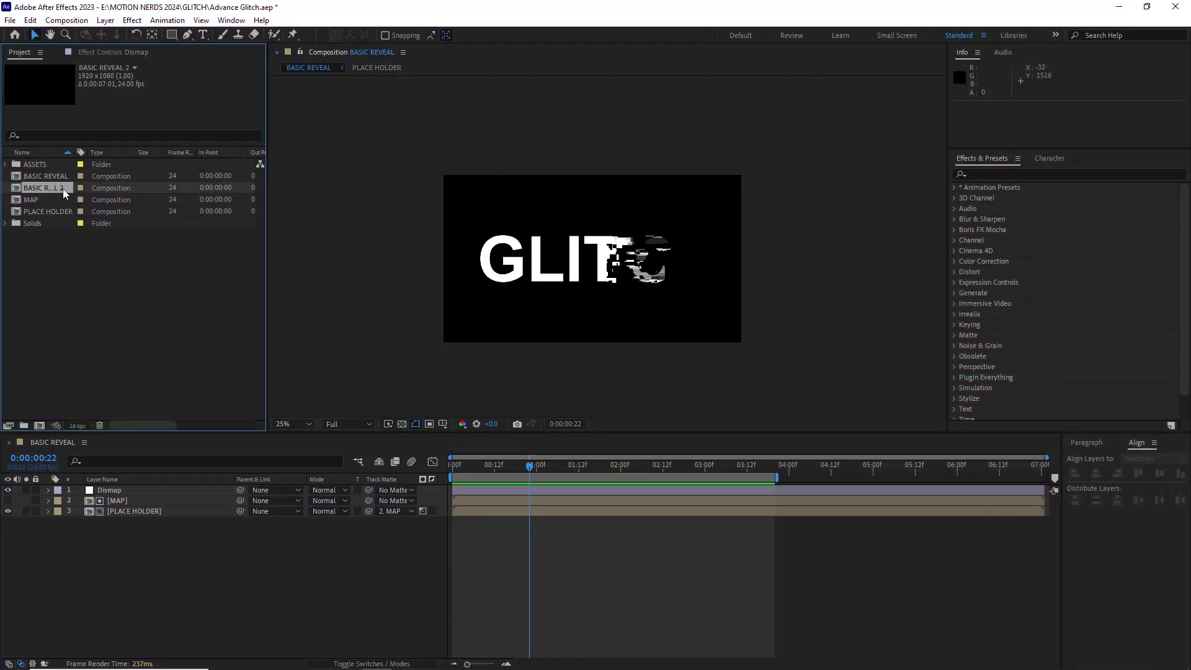
pyautogui.doubleClick(62, 188)
pyautogui.hotkey('ctrl', 'k')
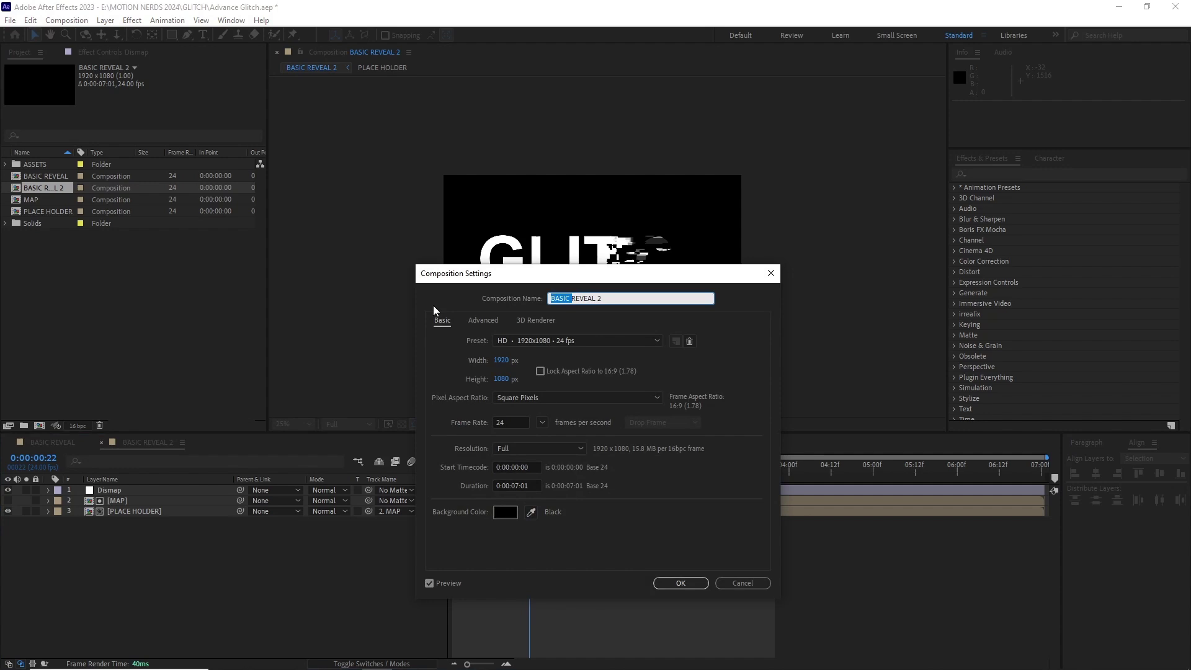
pyautogui.write('COLOR REVEAL')
pyautogui.click(681, 583)
# Apply Color Correction > Colorama to the Dismap layer.
pyautogui.click(109, 490)
pyautogui.click(96, 55)
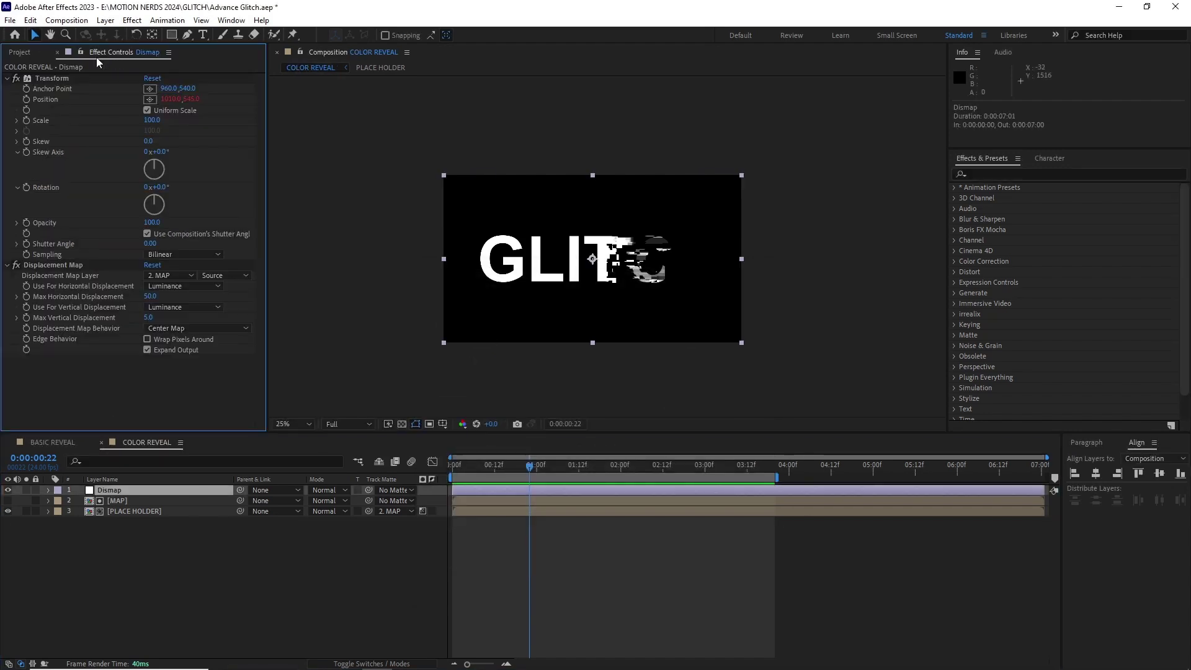
pyautogui.click(132, 20)
pyautogui.moveTo(186, 161)
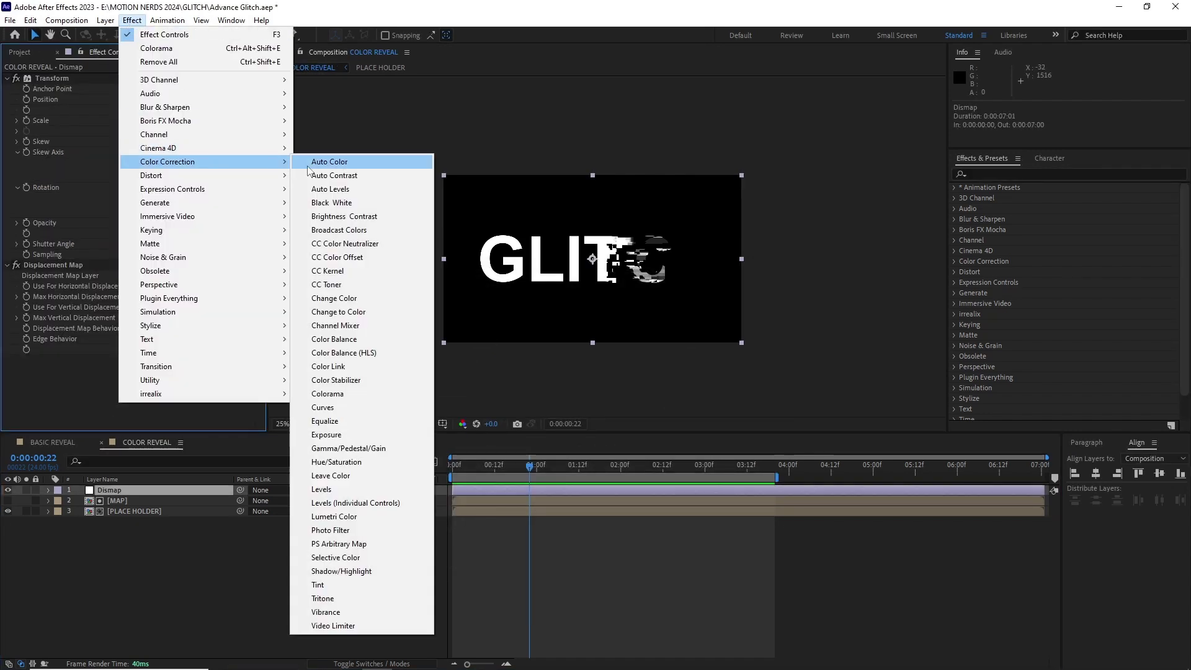
pyautogui.click(356, 393)
# Set Colorama's Get Phase From to Alpha.
pyautogui.click(17, 372)
pyautogui.click(17, 362)
pyautogui.scroll(-5, 93, 279)
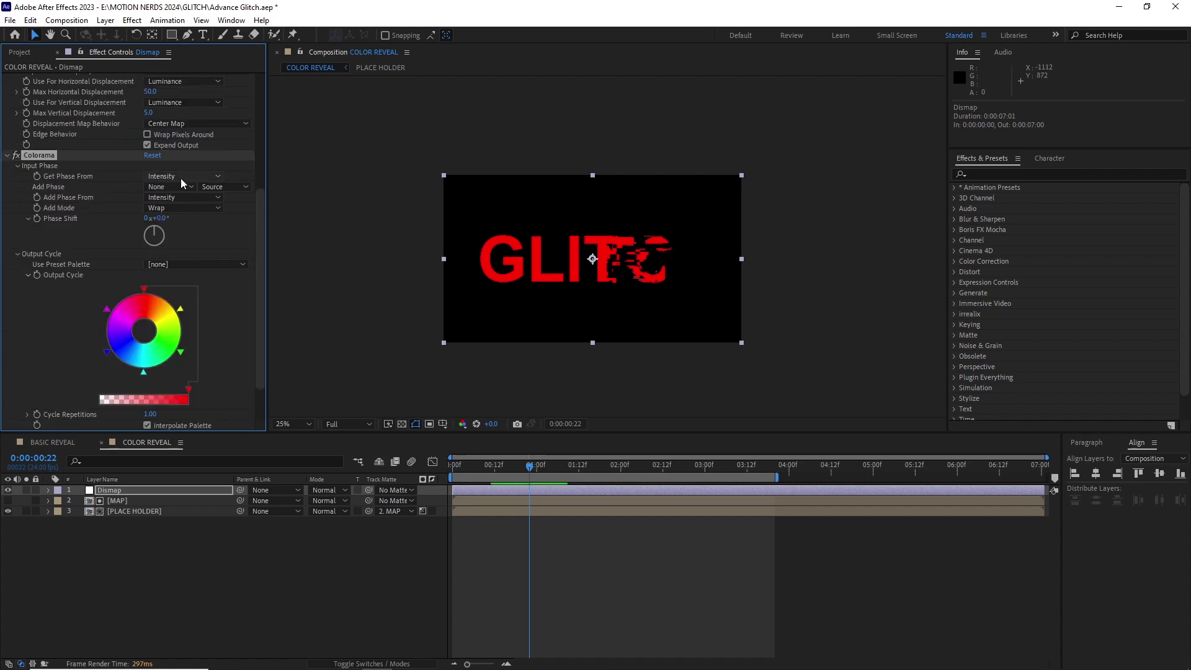
pyautogui.click(180, 177)
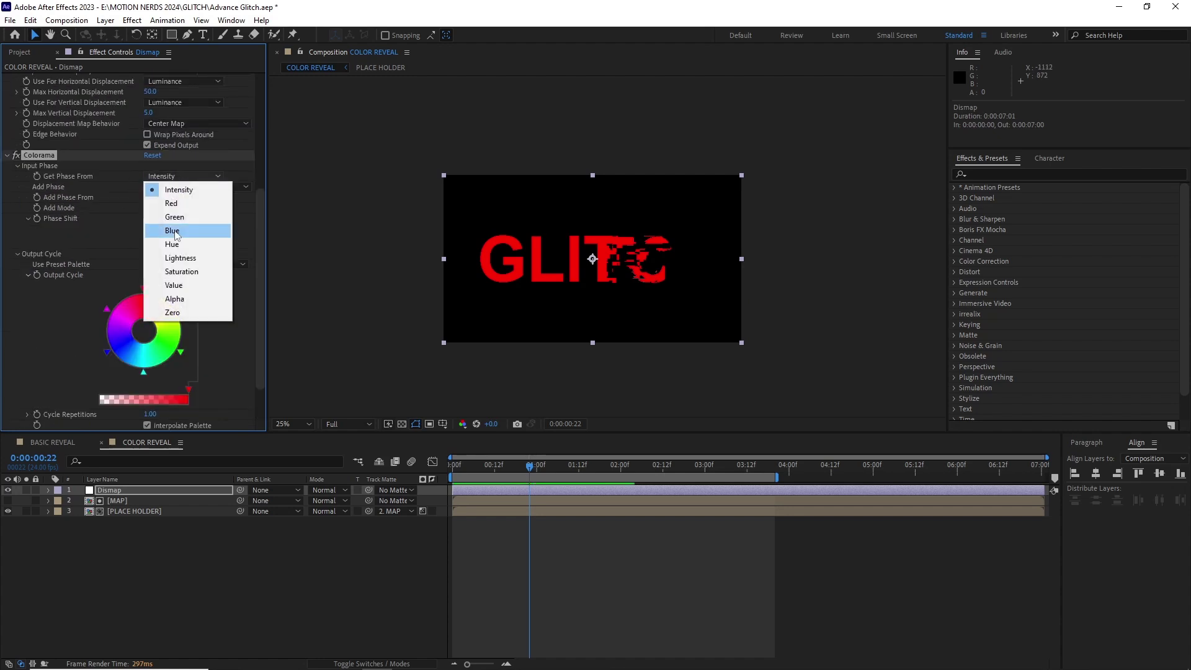
pyautogui.click(174, 299)
pyautogui.scroll(2, 601, 299)
# Shift Colorama's output cycle toward pink and magenta, then preview the coloured reveal.
pyautogui.click(479, 469)
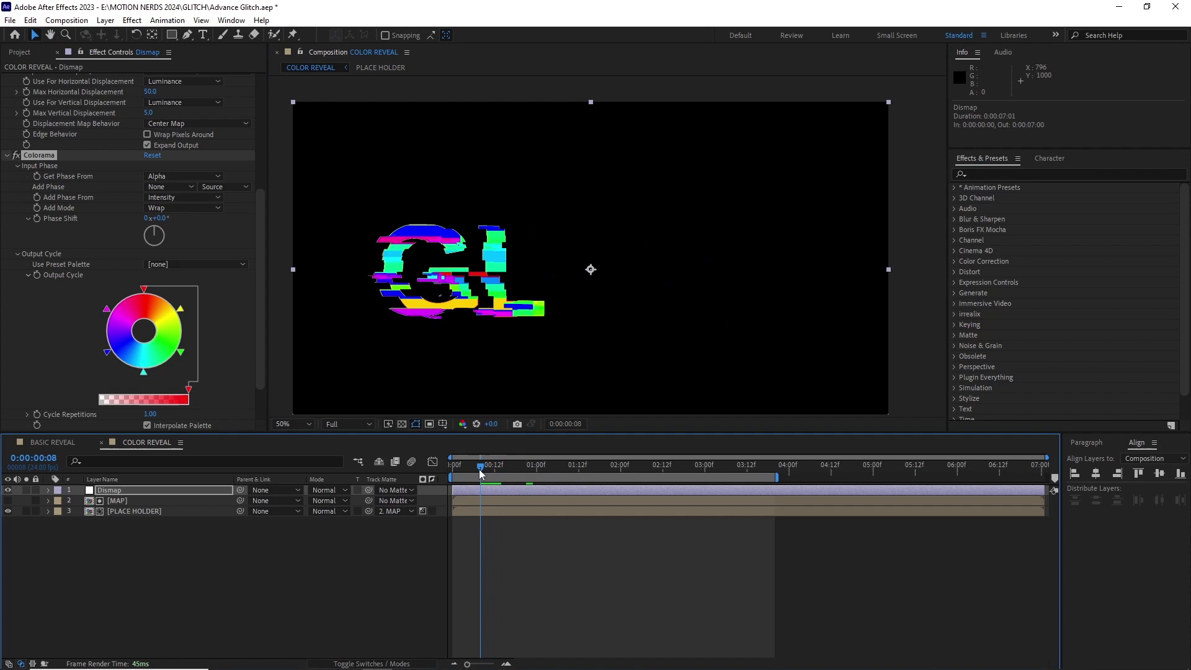
pyautogui.moveTo(479, 469); pyautogui.dragTo(516, 469)
pyautogui.moveTo(145, 291); pyautogui.dragTo(159, 296)
pyautogui.press('space')
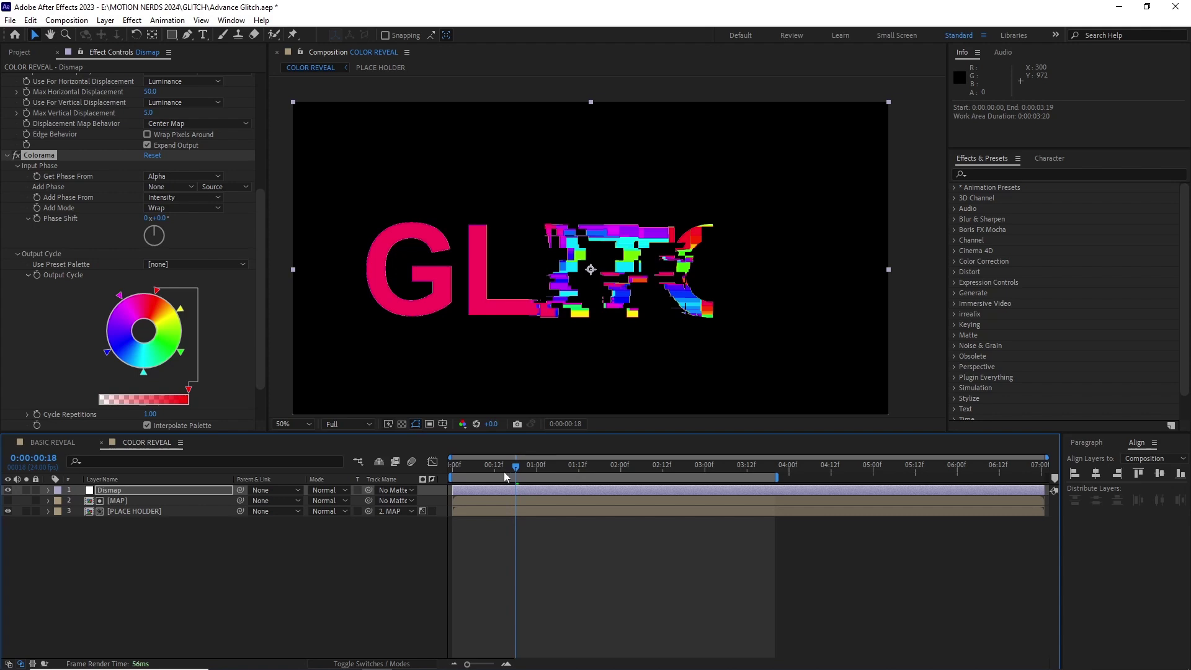
pyautogui.click(557, 347)
pyautogui.press(',')
pyautogui.scroll(5, 182, 265)
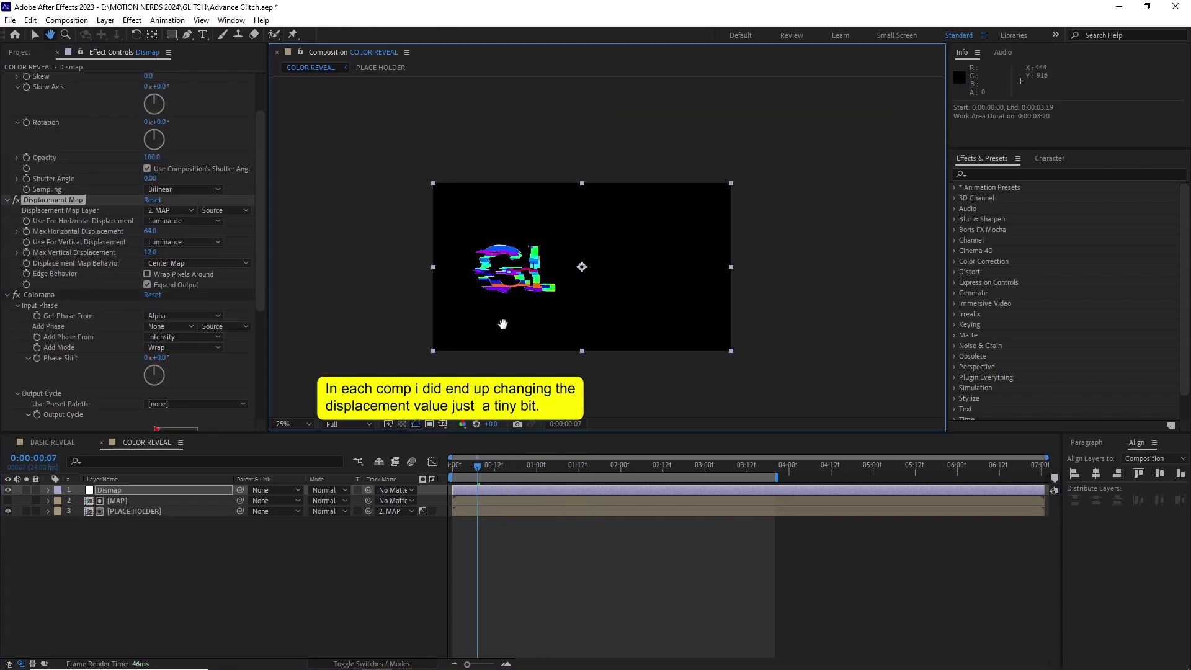
pyautogui.click(639, 465)
pyautogui.moveTo(640, 466); pyautogui.dragTo(553, 467)
# Duplicate COLOR REVEAL and rename the copy LINE REVEAL.
pyautogui.click(19, 53)
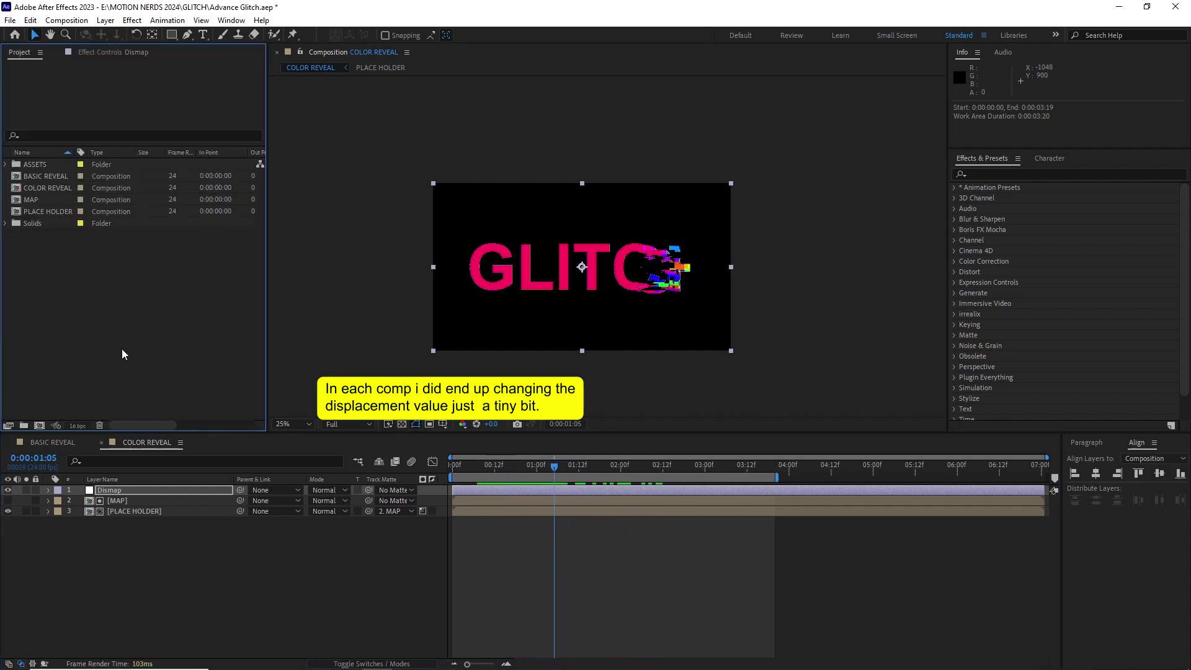
pyautogui.click(57, 189)
pyautogui.hotkey('ctrl', 'd')
pyautogui.doubleClick(59, 200)
pyautogui.click(518, 472)
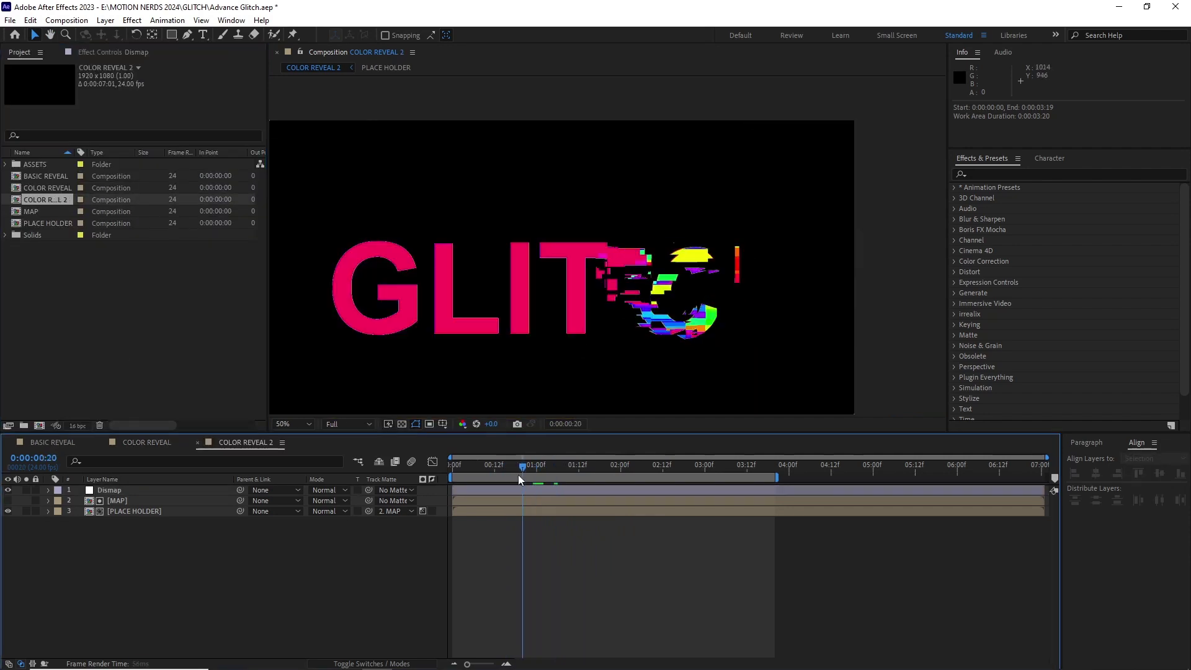
pyautogui.hotkey('ctrl', 'k')
pyautogui.moveTo(605, 299); pyautogui.dragTo(540, 299)
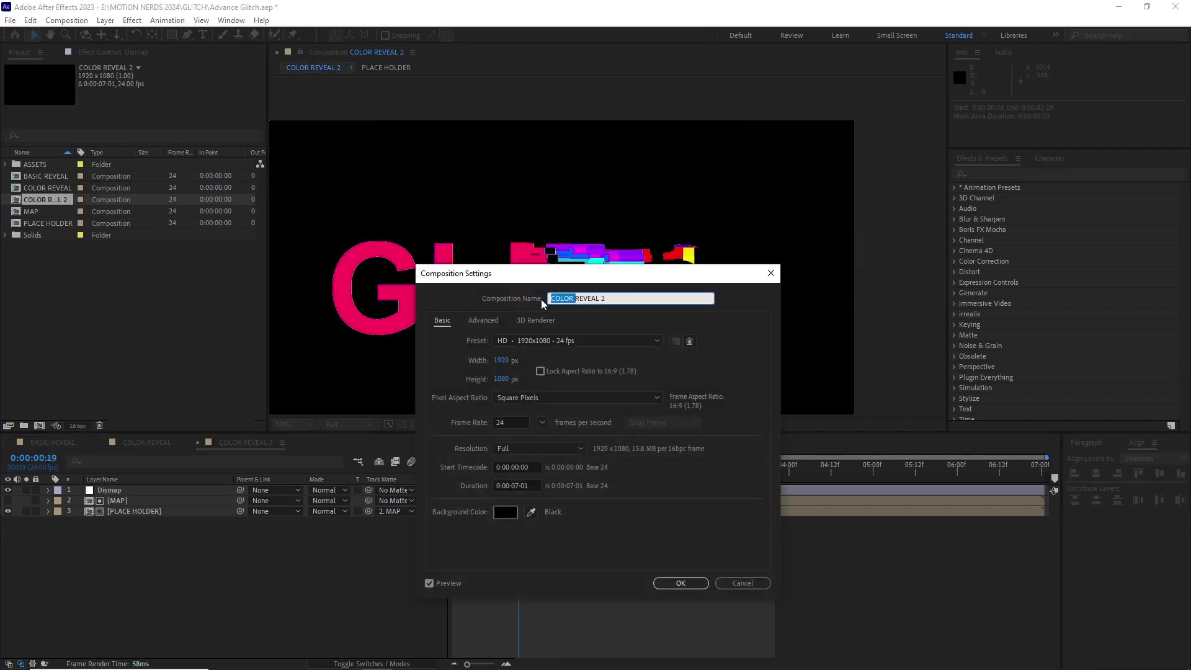
pyautogui.write('LINE REVEAL')
pyautogui.click(680, 583)
# Delete Colorama from the Dismap layer so the letters turn white.
pyautogui.click(110, 490)
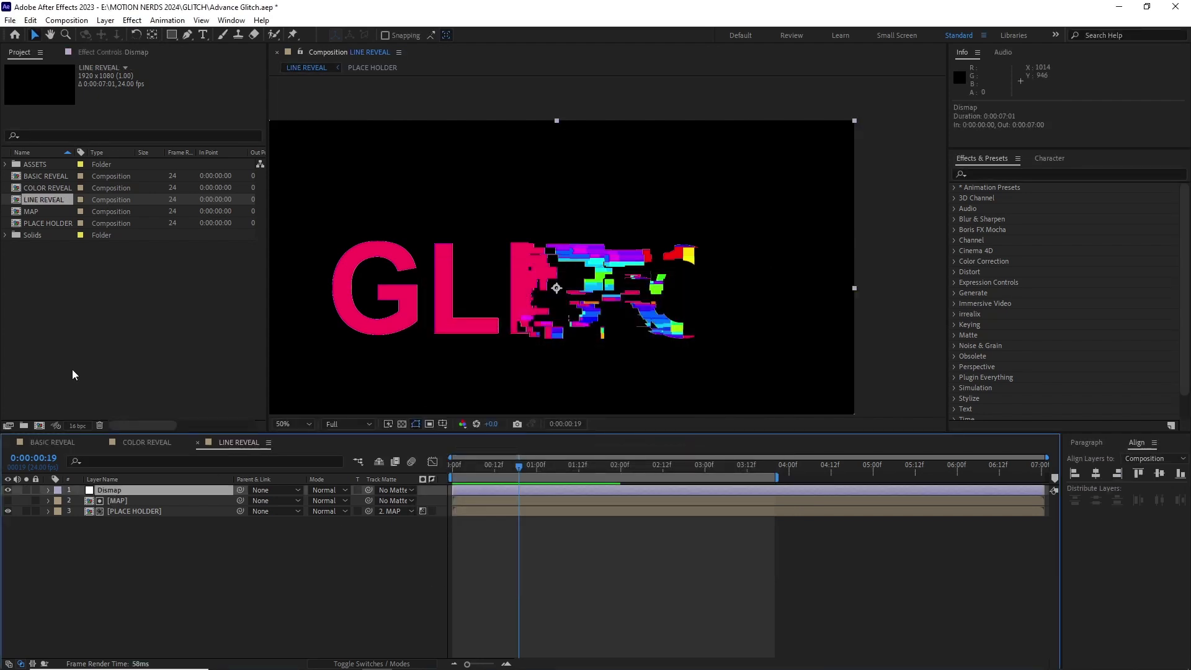
pyautogui.press('F3')
pyautogui.click(52, 359)
pyautogui.press('Delete')
pyautogui.keyDown('ctrl'); pyautogui.click(7, 78); pyautogui.keyUp('ctrl')
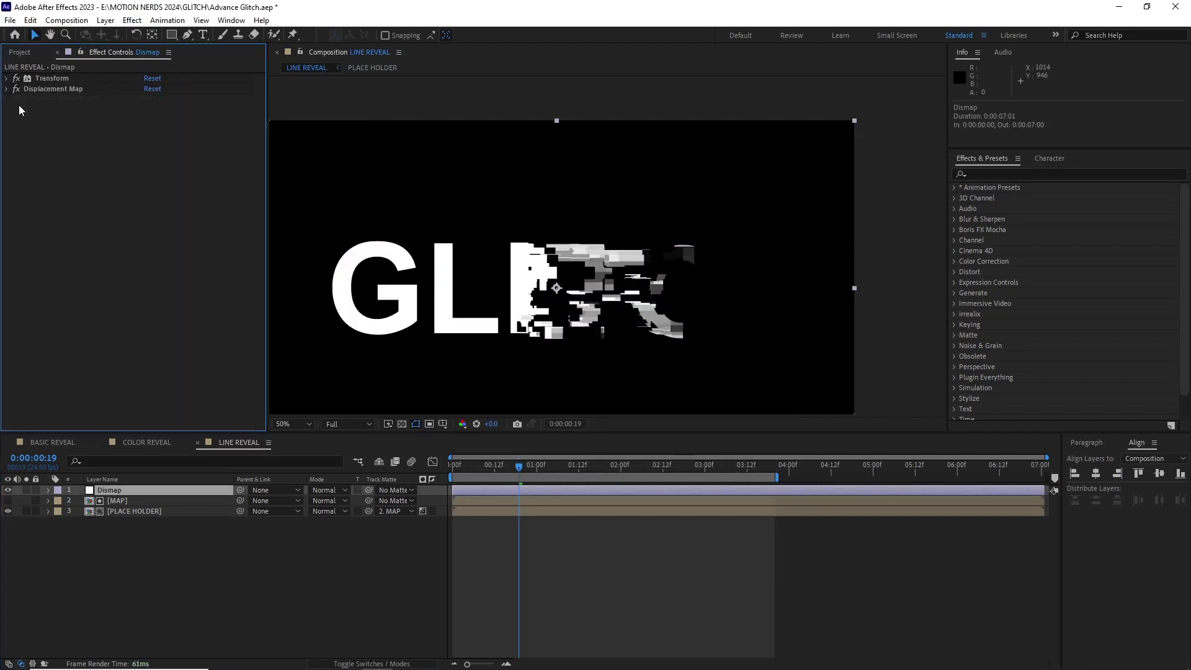
# Add Find Edges and Invert effects to the Dismap layer.
pyautogui.click(132, 20)
pyautogui.moveTo(276, 324)
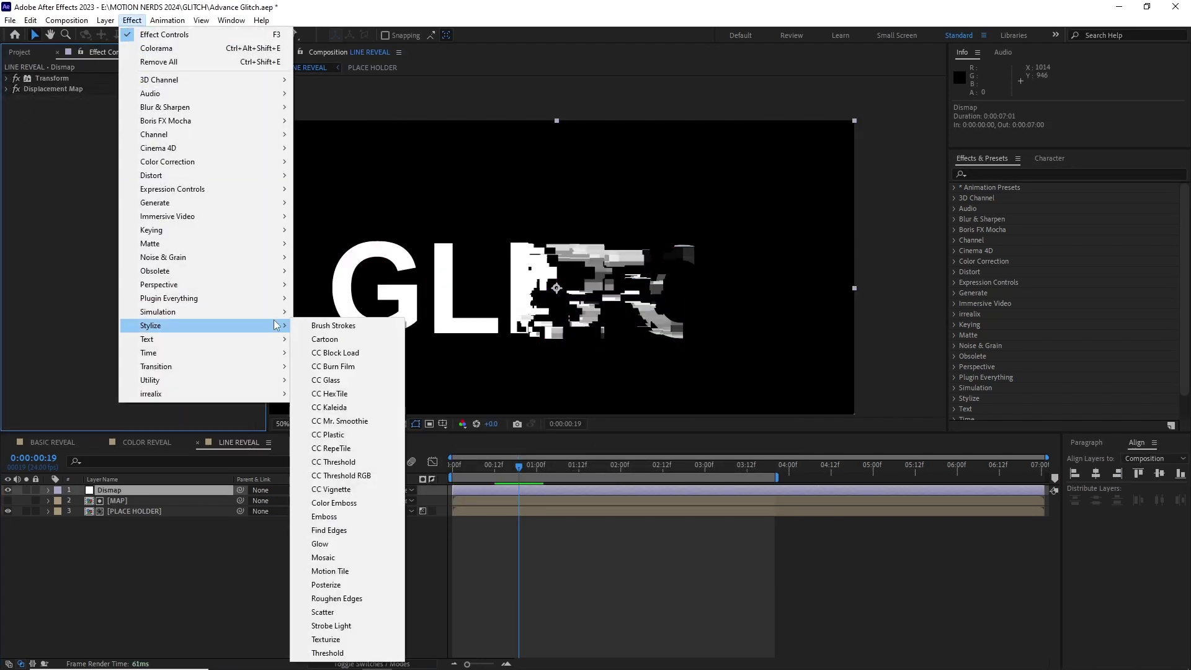
pyautogui.click(329, 530)
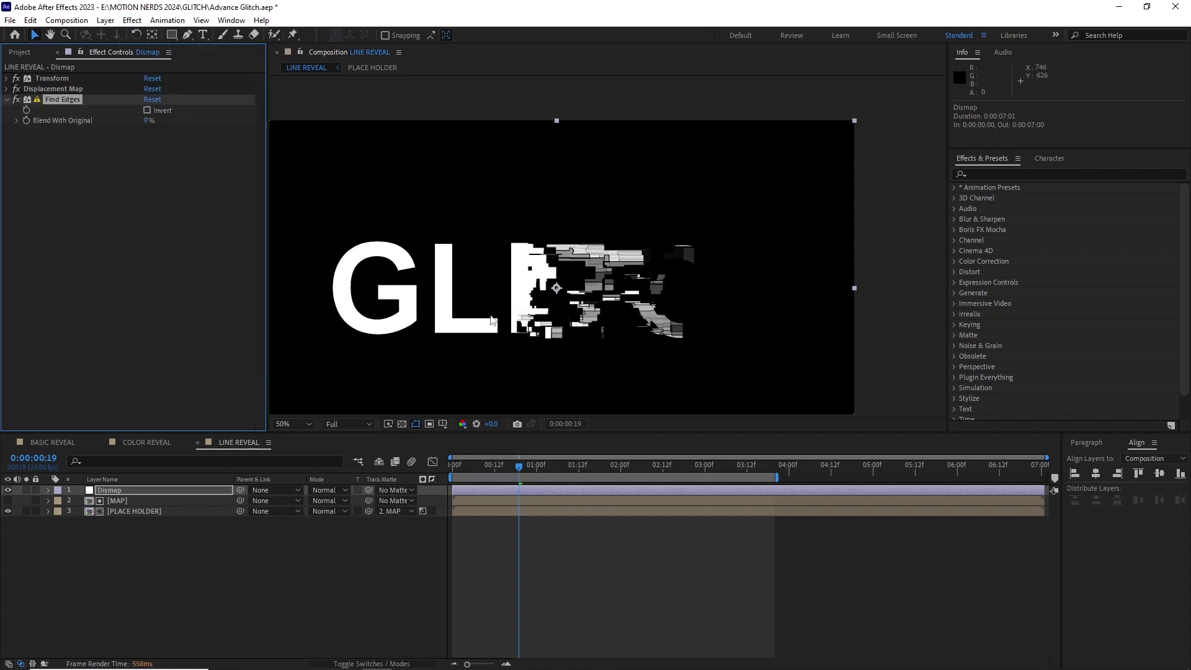
pyautogui.scroll(2, 548, 230)
pyautogui.click(401, 425)
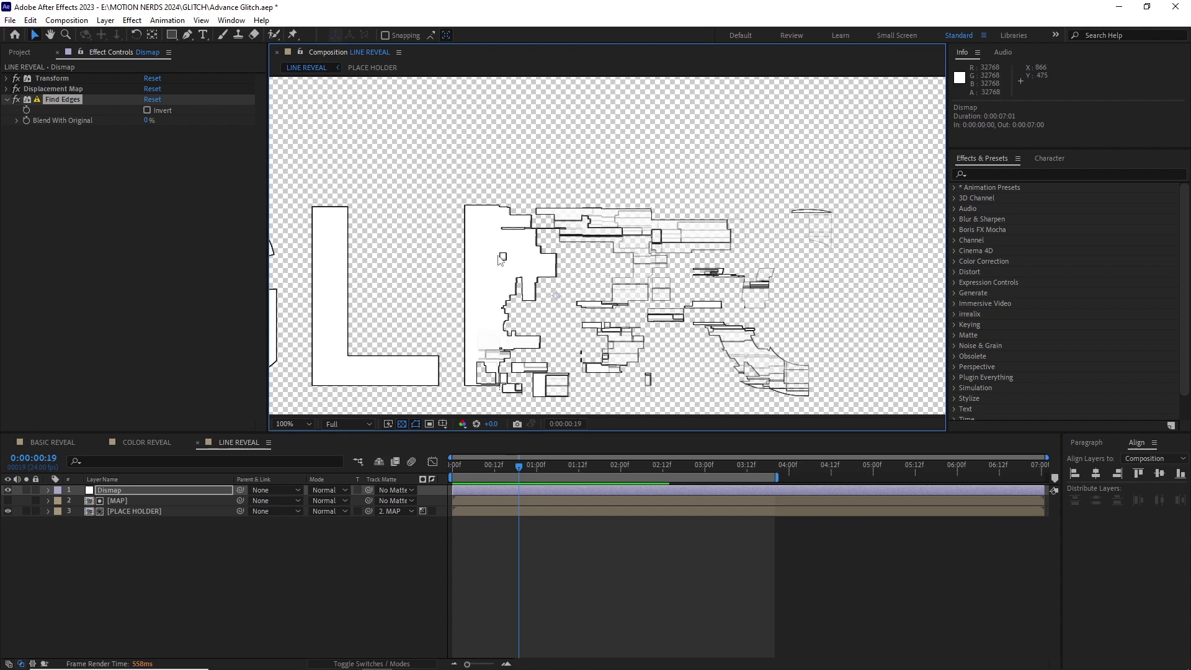
pyautogui.click(131, 21)
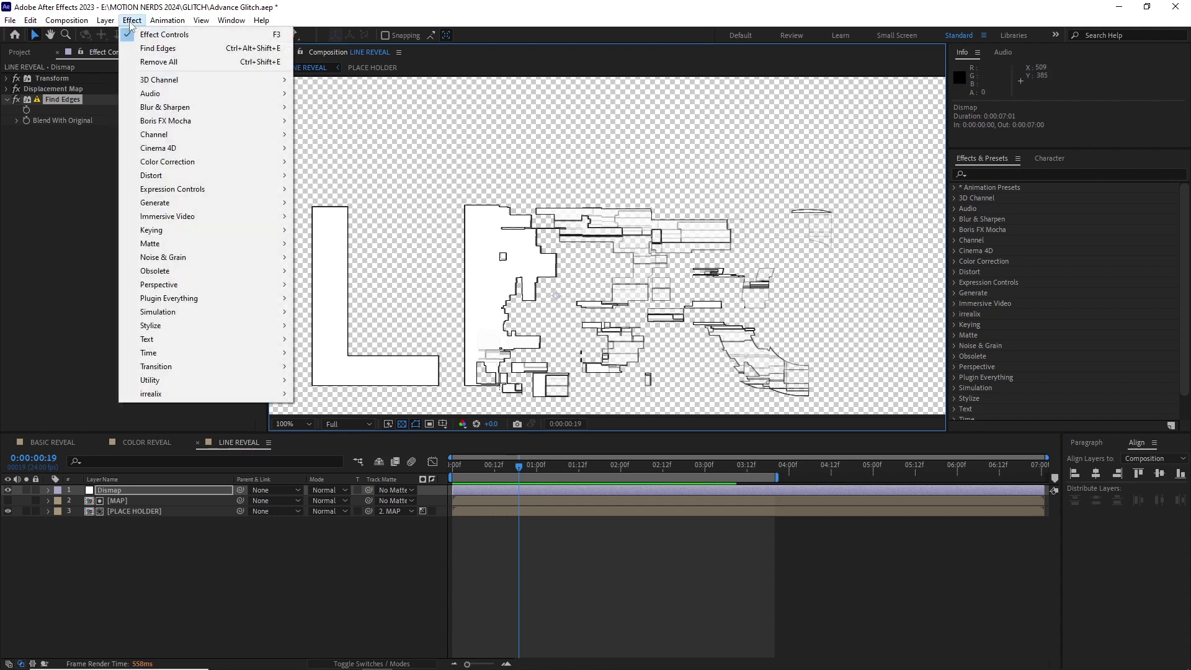
pyautogui.moveTo(220, 133)
pyautogui.click(349, 218)
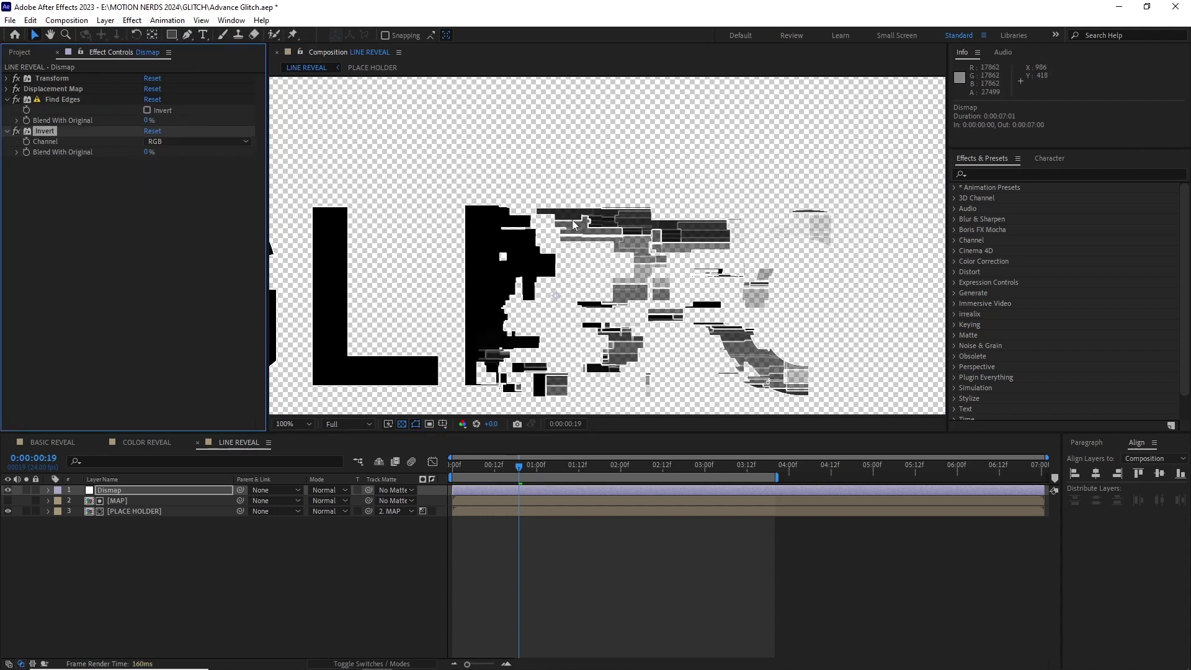
# Set a mid grey composition background and turn off the transparency grid.
pyautogui.hotkey('ctrl', 'k')
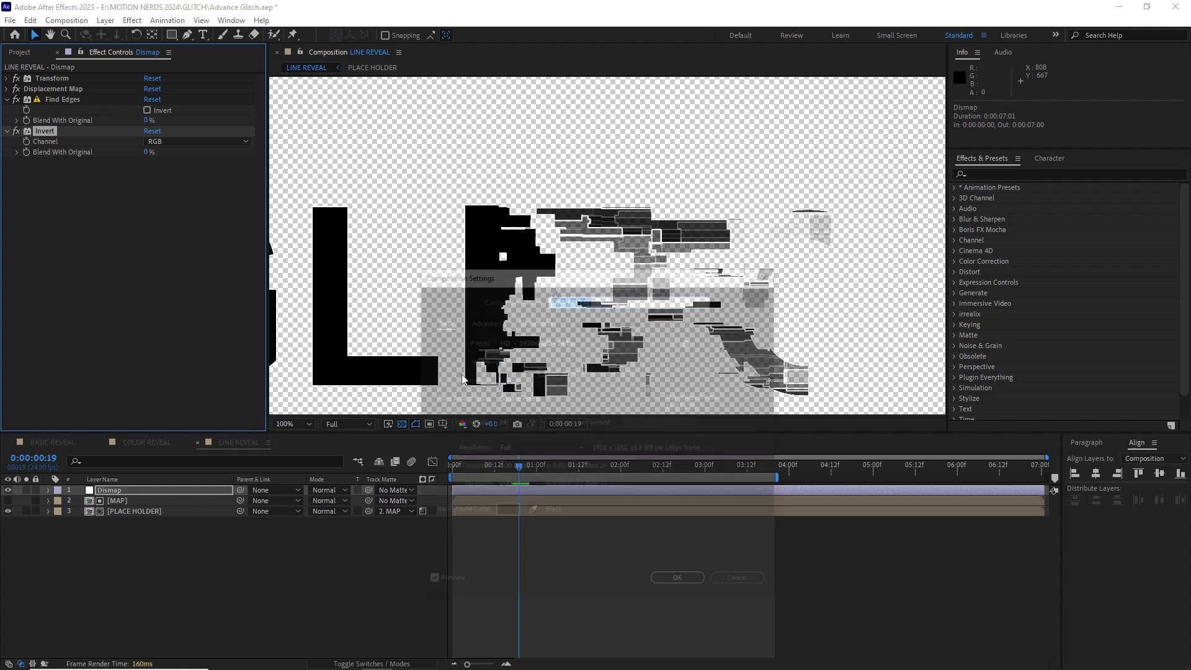
pyautogui.click(505, 512)
pyautogui.click(124, 363)
pyautogui.click(390, 271)
pyautogui.click(681, 583)
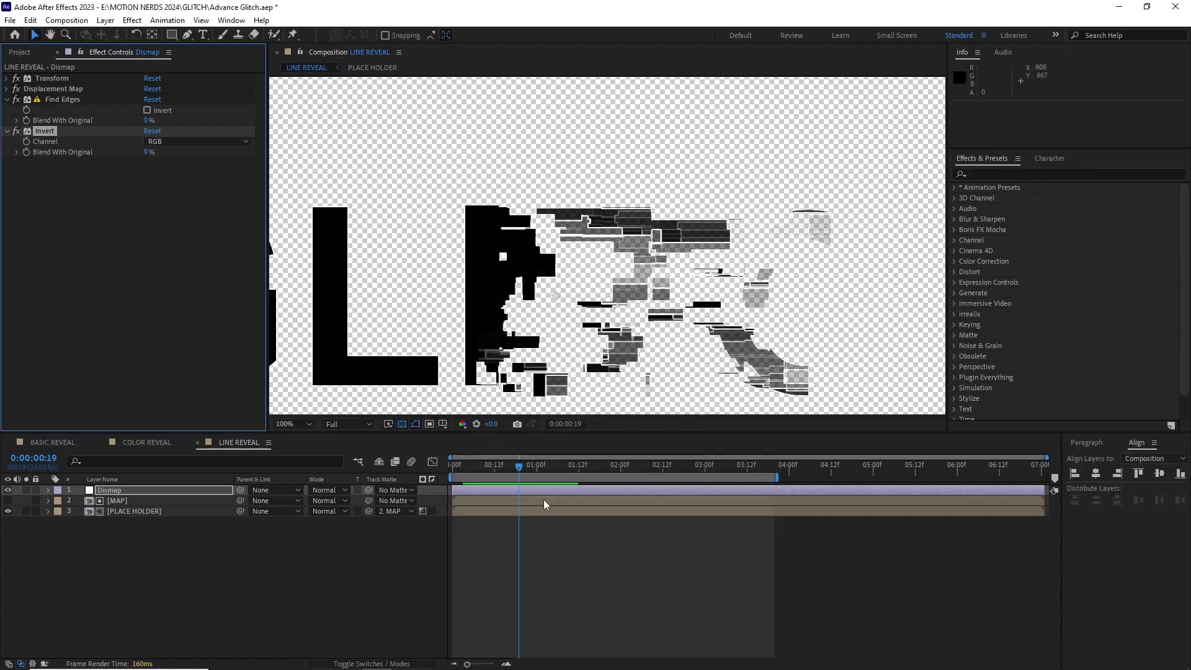
pyautogui.click(402, 423)
pyautogui.moveTo(422, 302); pyautogui.dragTo(555, 287)
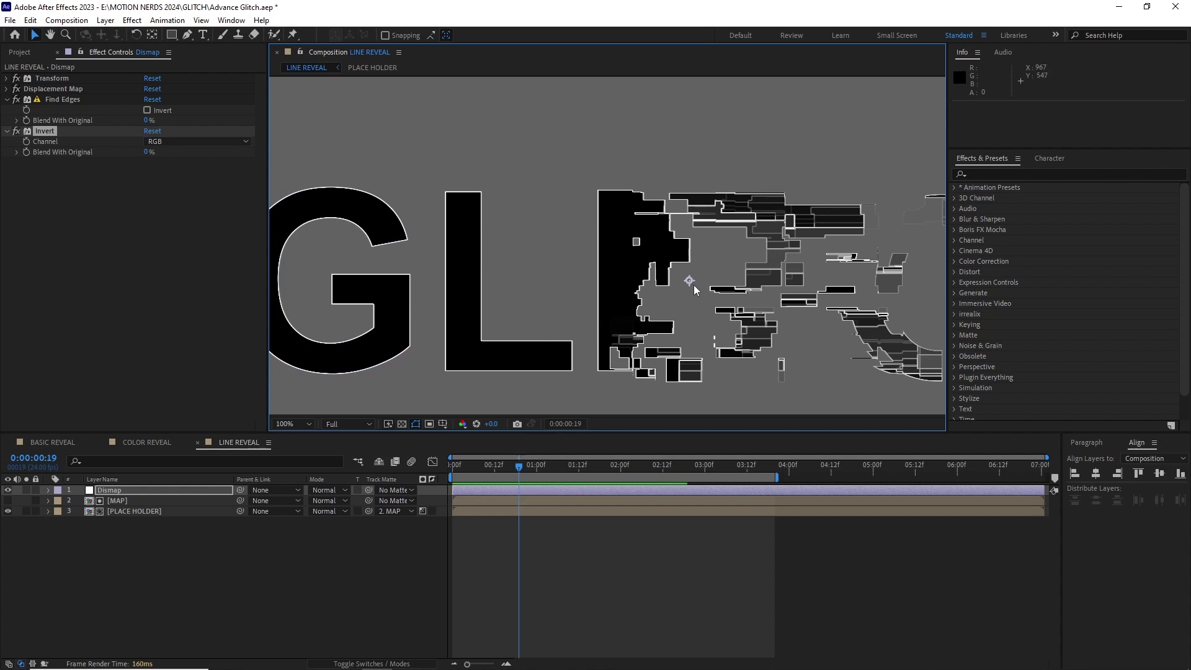
# Add Linear Color Key to Dismap, keying out black with Matching Tolerance raised to 33%.
pyautogui.click(132, 19)
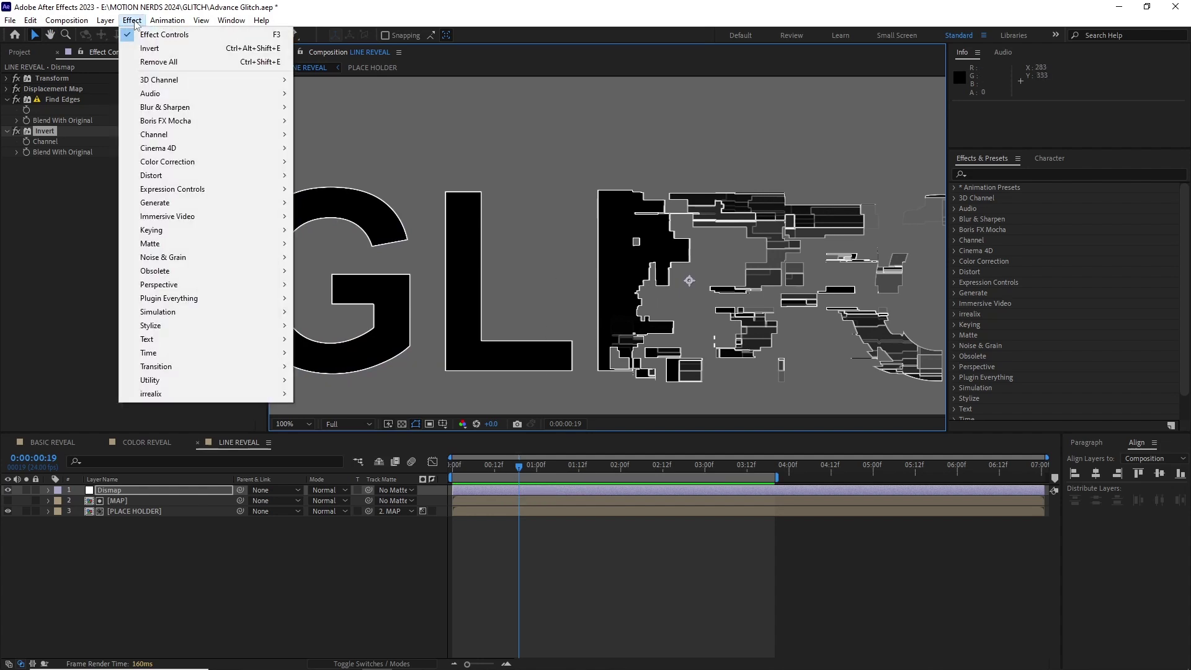
pyautogui.moveTo(186, 229)
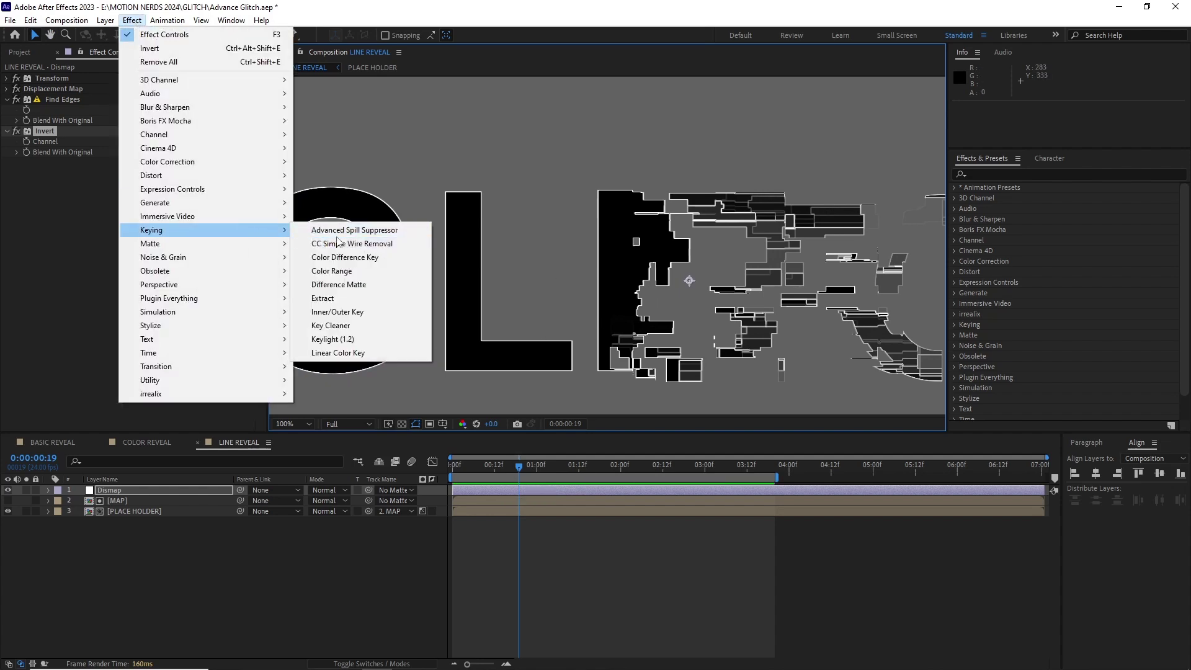
pyautogui.click(338, 353)
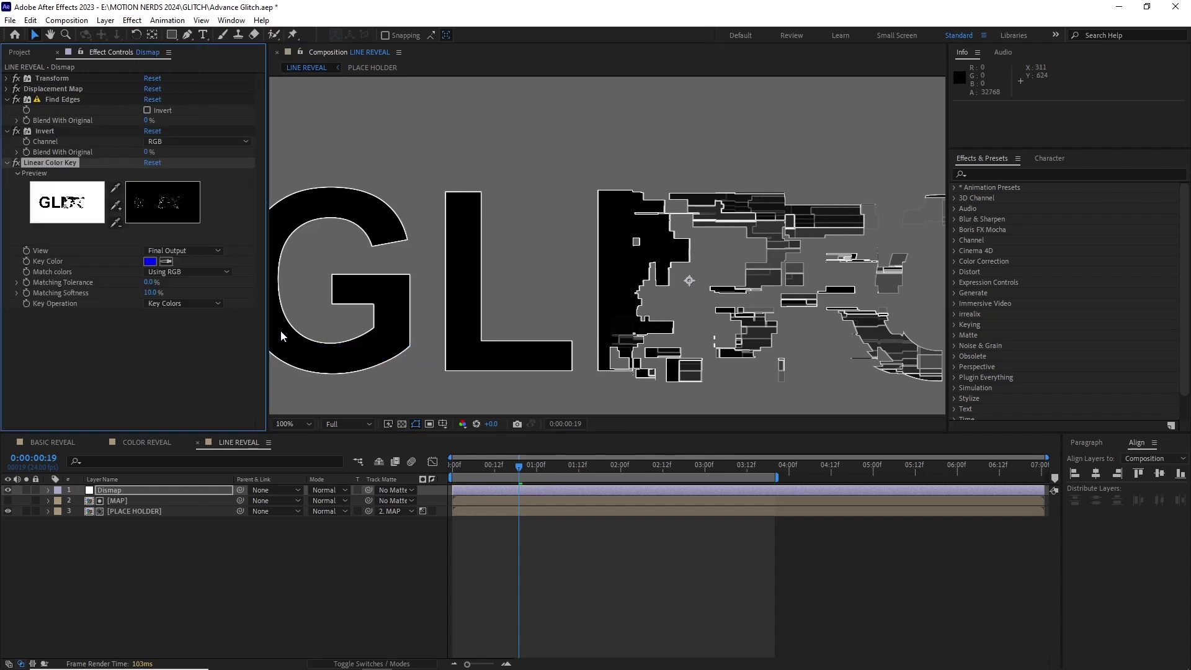
pyautogui.click(300, 300)
pyautogui.scroll(3, 619, 214)
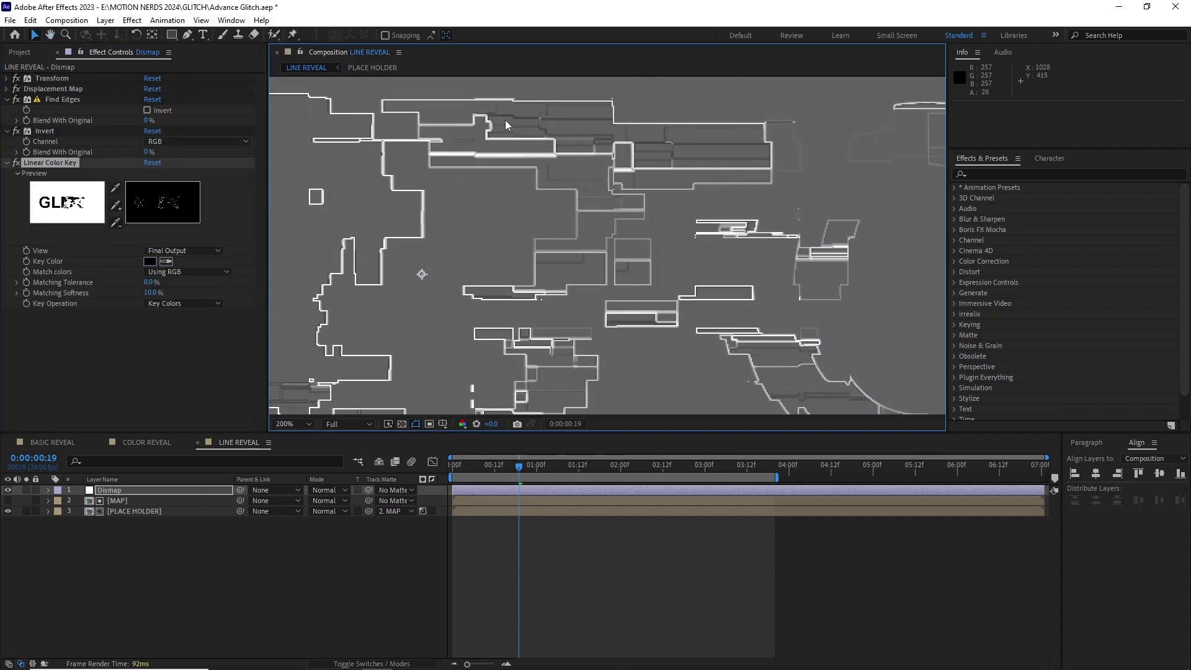
pyautogui.moveTo(148, 284); pyautogui.dragTo(169, 284)
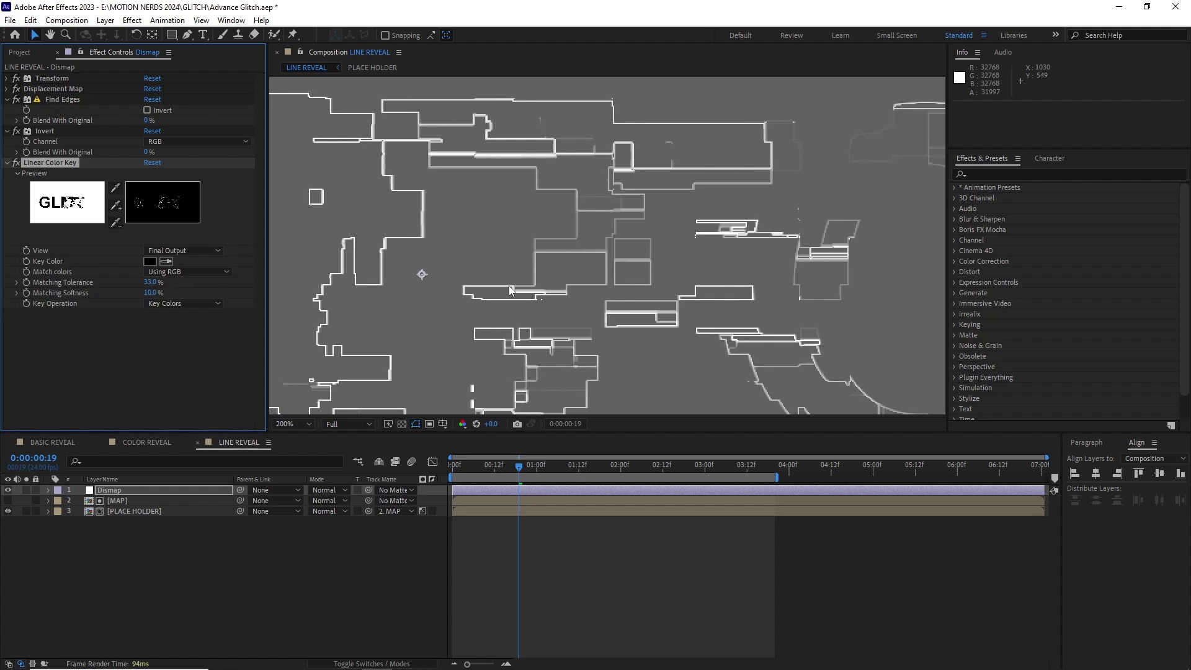
# Scrub and preview the white-outlined GLITCH animation on grey.
pyautogui.scroll(-3, 508, 289)
pyautogui.moveTo(519, 465)
pyautogui.mouseDown()
pyautogui.moveTo(553, 463)
pyautogui.moveTo(518, 465)
pyautogui.mouseUp()
pyautogui.scroll(-1, 470, 237)
pyautogui.scroll(2, 538, 208)
pyautogui.moveTo(539, 209); pyautogui.dragTo(445, 208)
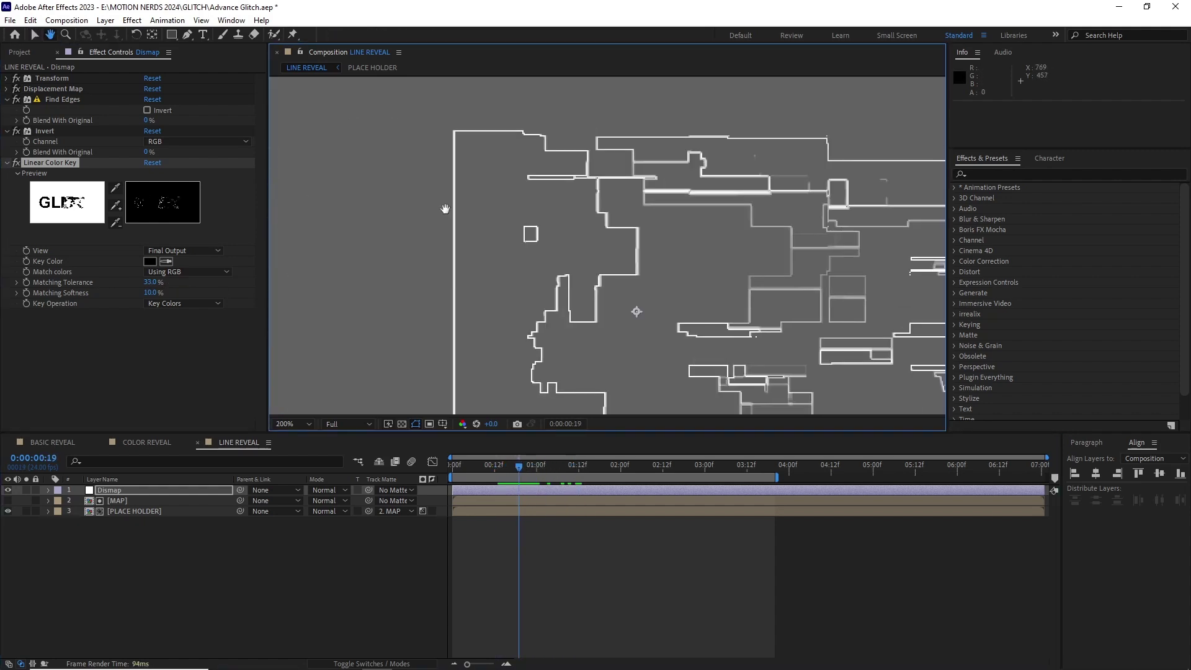
pyautogui.press('space')
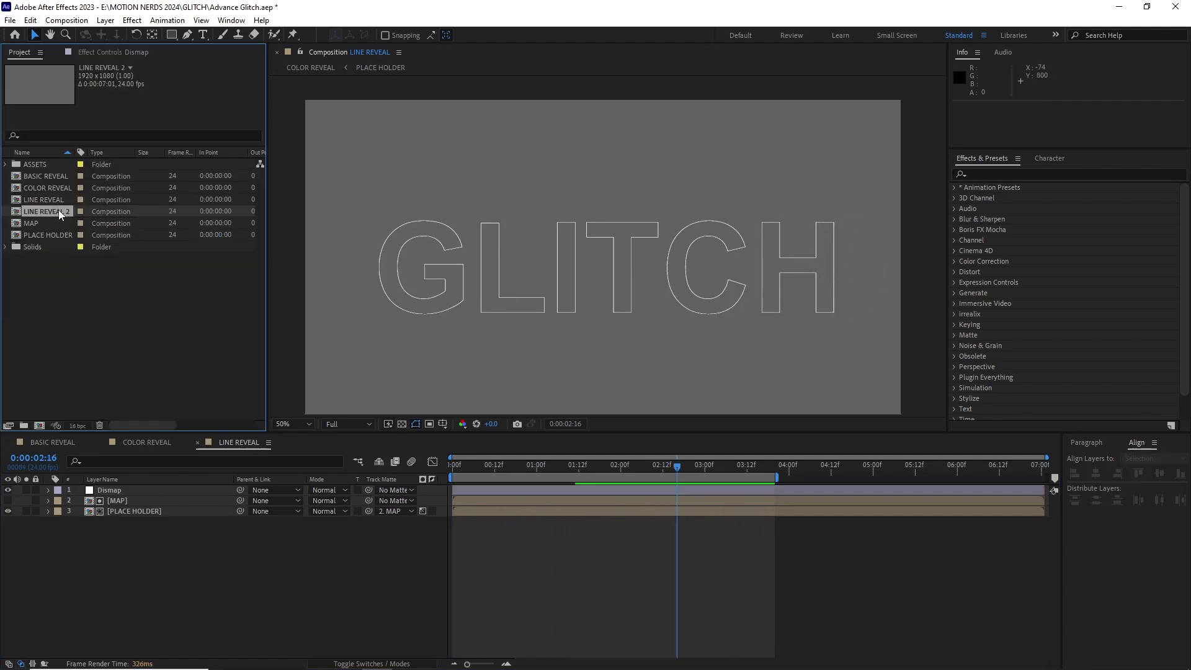
# Open LINE REVEAL 2 and rename it NUMBER REVEAL.
pyautogui.doubleClick(59, 211)
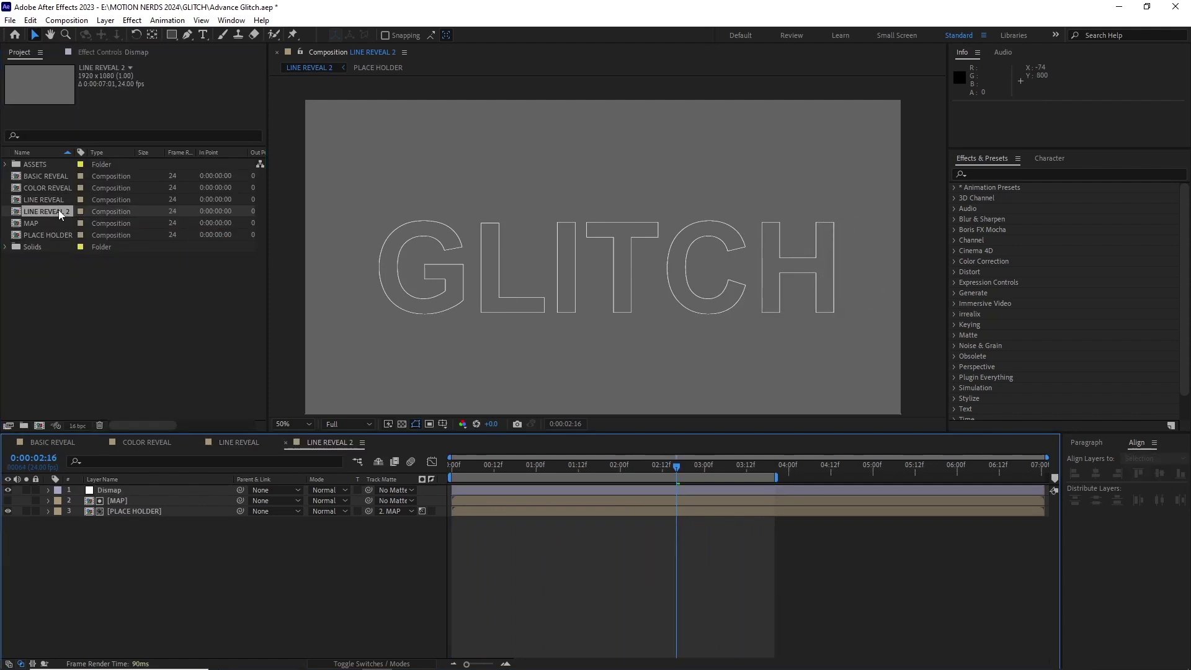
pyautogui.hotkey('ctrl', 'k')
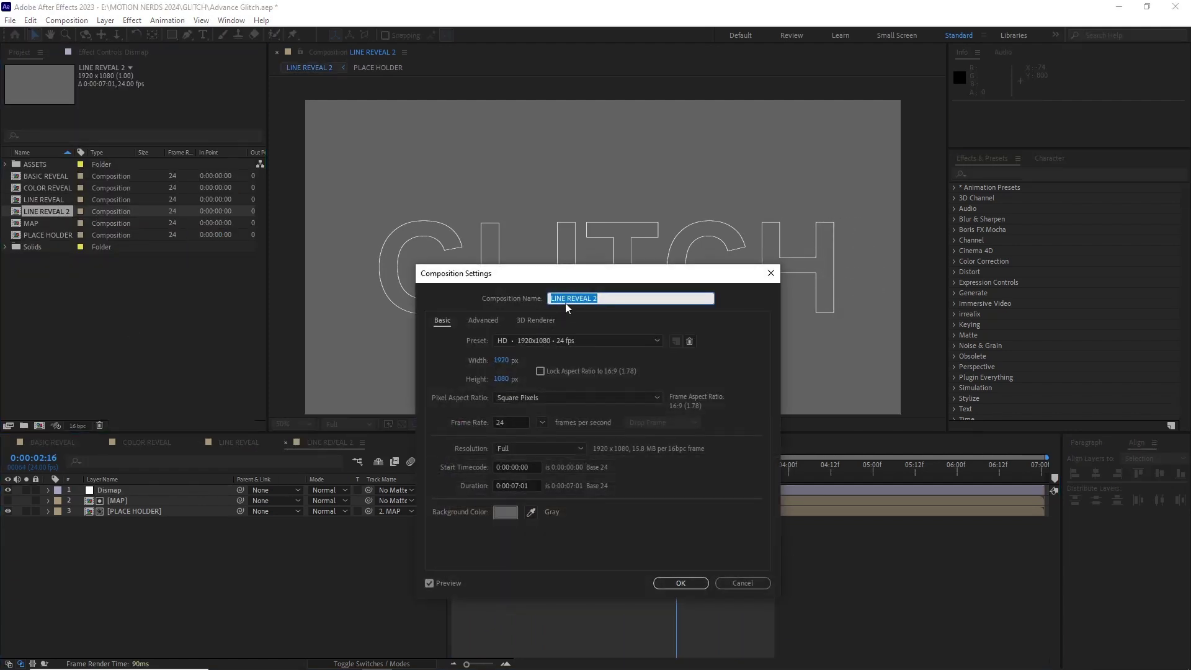
pyautogui.write('NUMBER')
pyautogui.click(682, 586)
# Delete Linear Color Key, Invert and Find Edges from the Dismap layer.
pyautogui.click(112, 489)
pyautogui.click(95, 54)
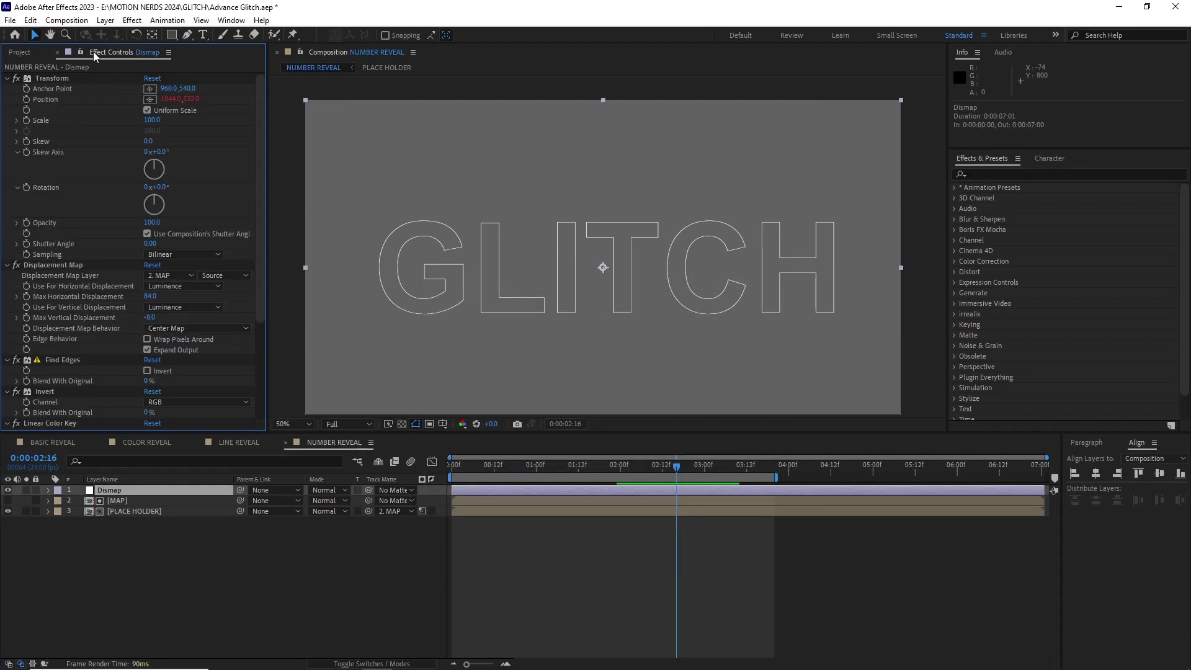
pyautogui.click(6, 78)
pyautogui.click(6, 89)
pyautogui.click(6, 99)
pyautogui.click(6, 110)
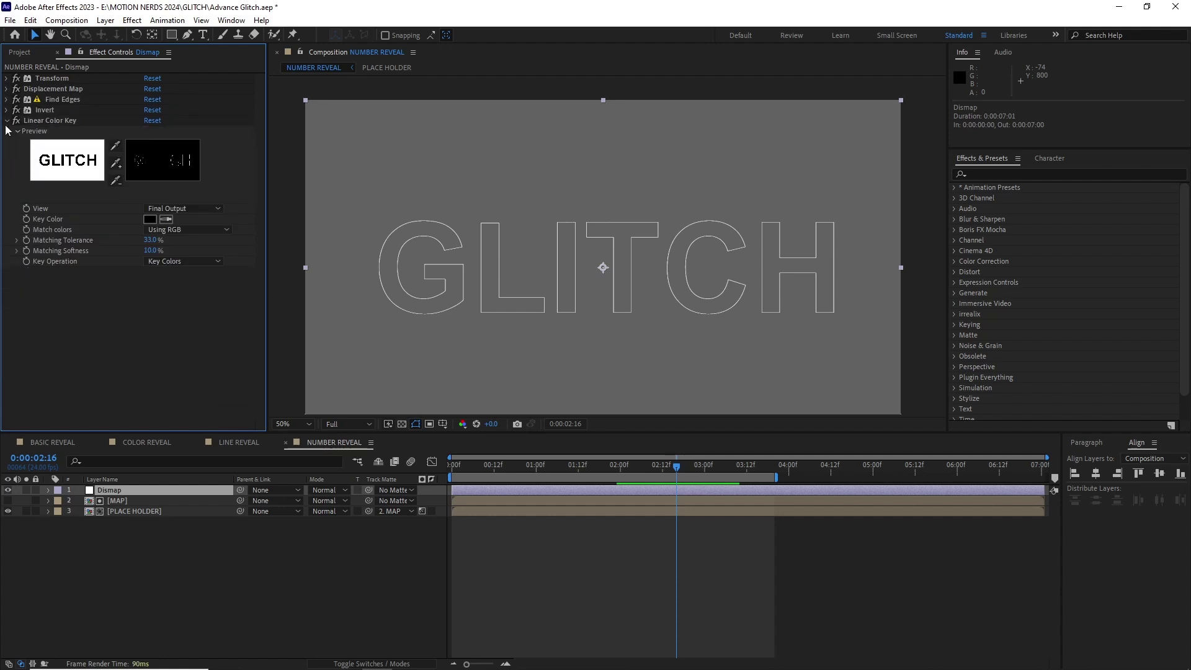
pyautogui.click(6, 120)
pyautogui.click(40, 121)
pyautogui.press('Delete')
pyautogui.click(46, 109)
pyautogui.press('Delete')
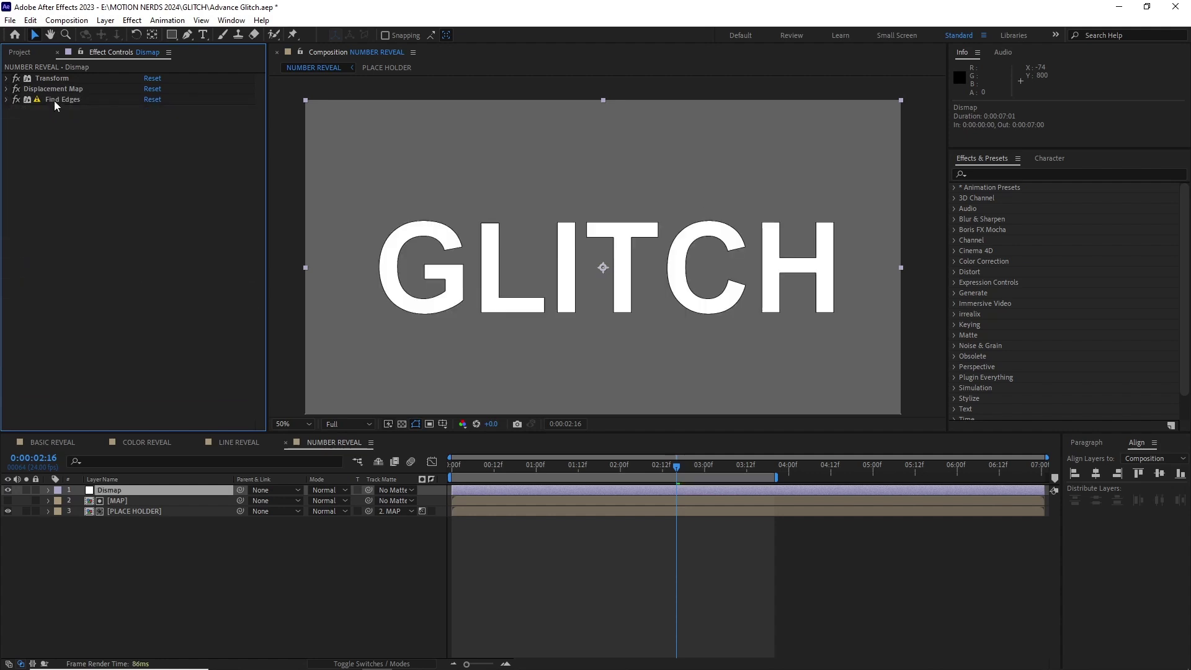
pyautogui.click(54, 100)
pyautogui.press('Delete')
# Add a text layer whose Source Text uses a random() expression.
pyautogui.moveTo(677, 468); pyautogui.dragTo(528, 456)
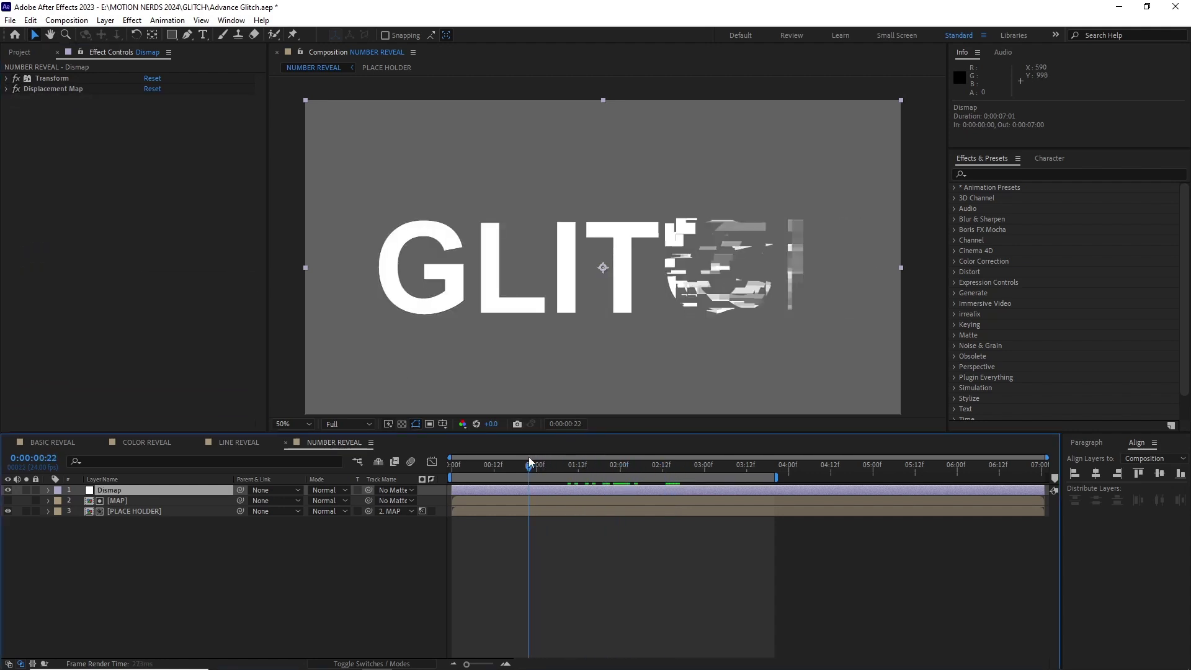
pyautogui.click(203, 35)
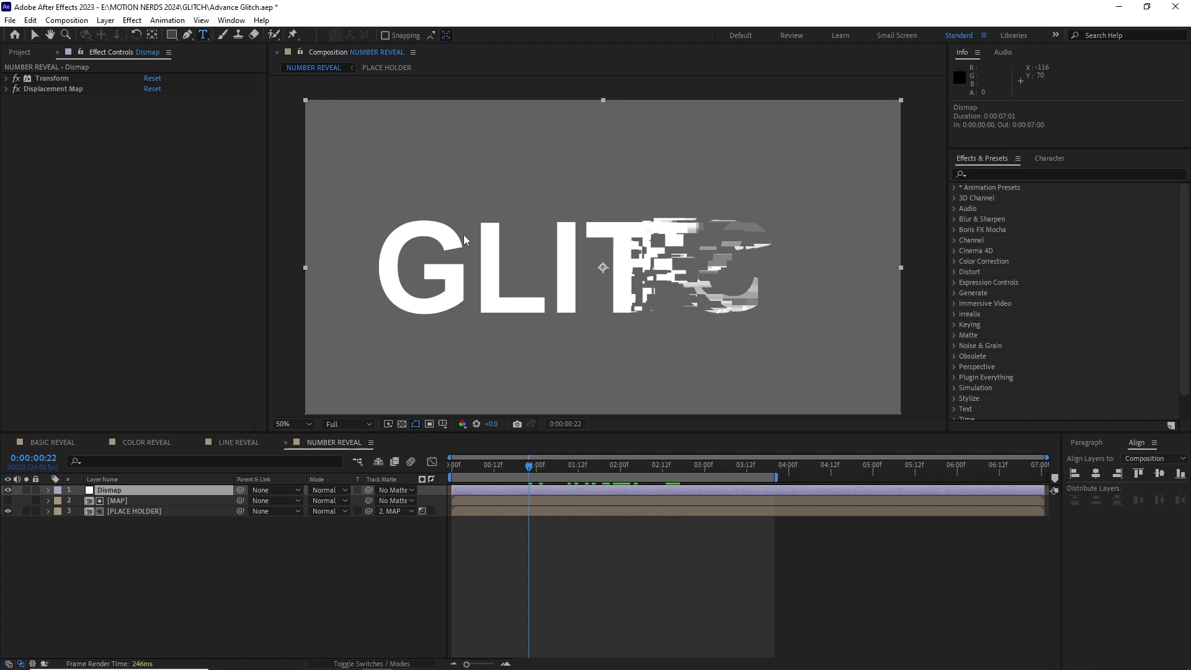
pyautogui.click(520, 267)
pyautogui.click(48, 490)
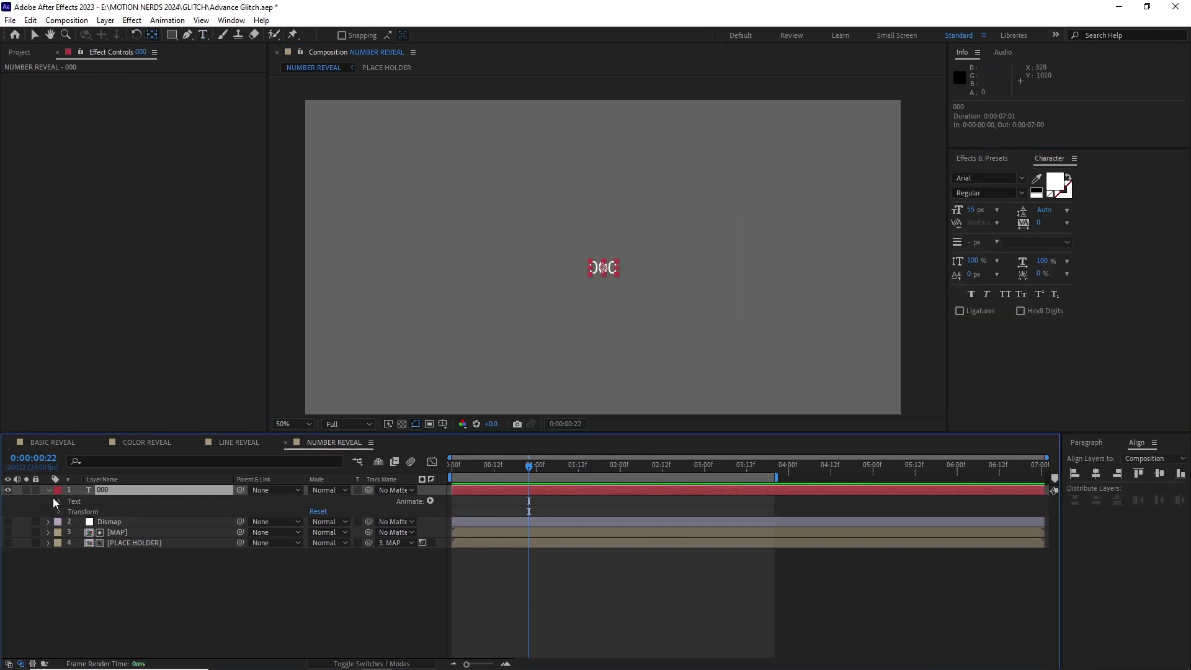
pyautogui.click(60, 500)
pyautogui.keyDown('alt'); pyautogui.click(80, 511); pyautogui.keyUp('alt')
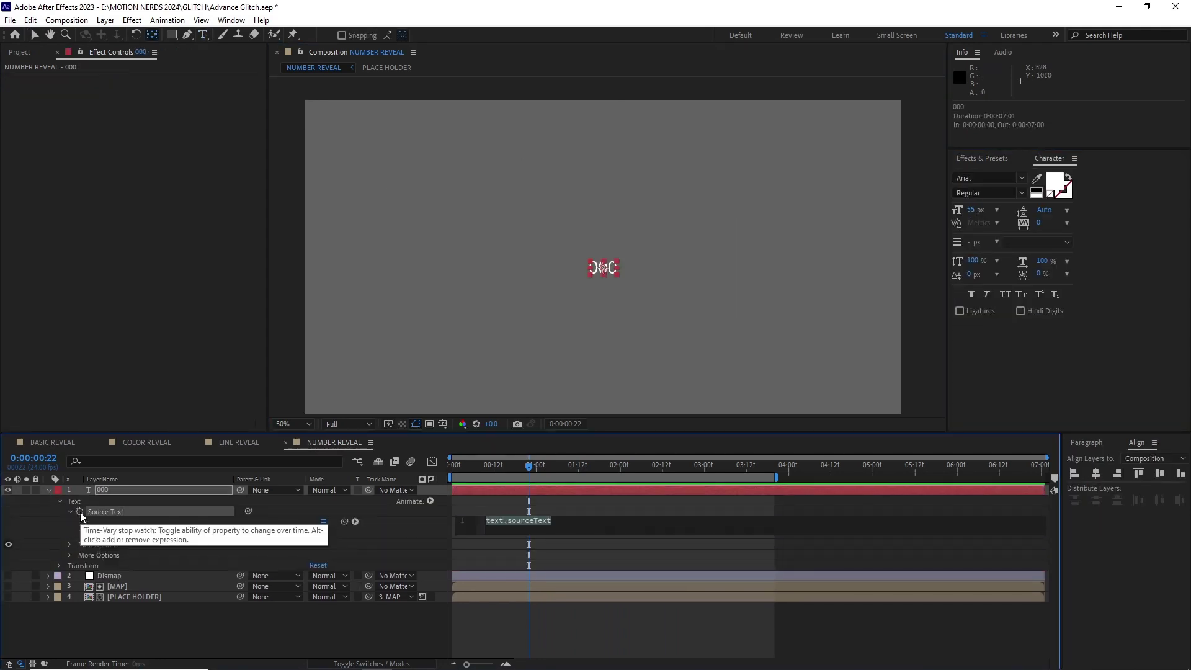
pyautogui.write('rando')
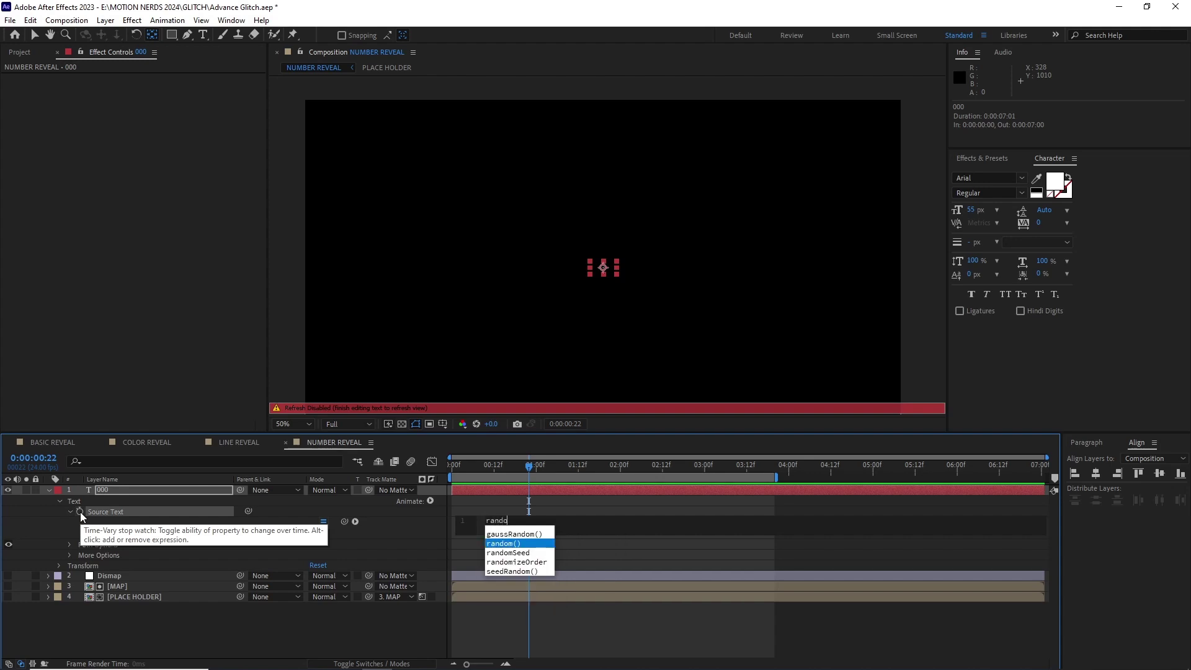
pyautogui.click(503, 544)
pyautogui.click(389, 539)
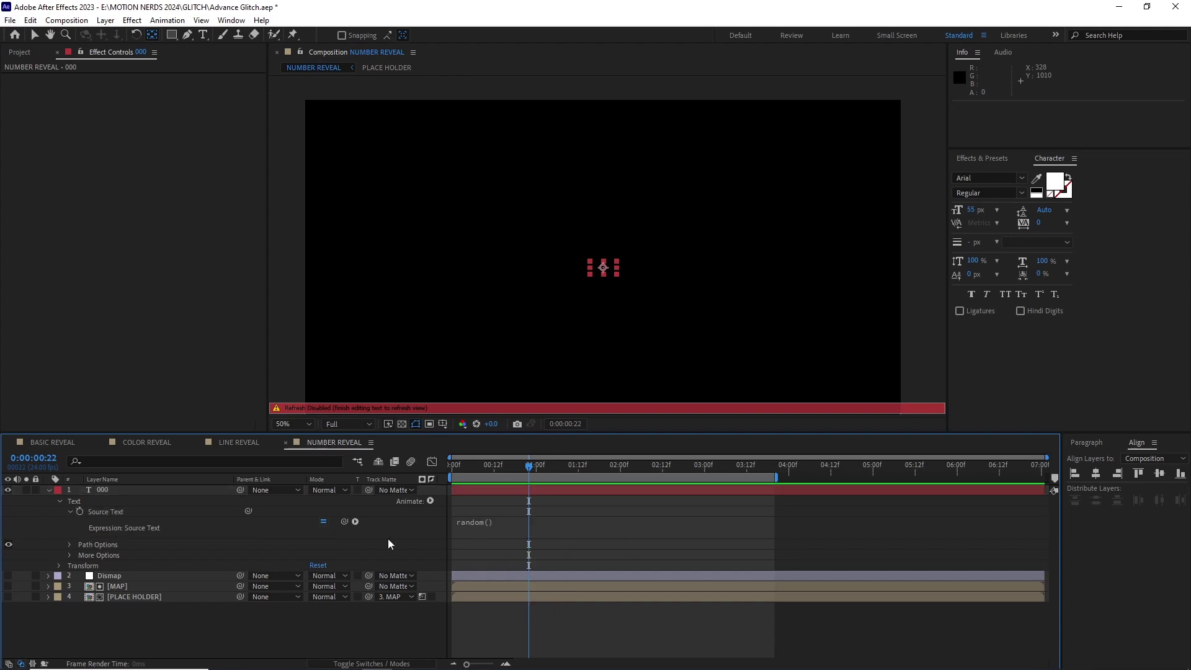
# Preview the changing random numbers from the start of the comp.
pyautogui.moveTo(512, 470); pyautogui.dragTo(452, 470)
pyautogui.press(',')
pyautogui.press('space')
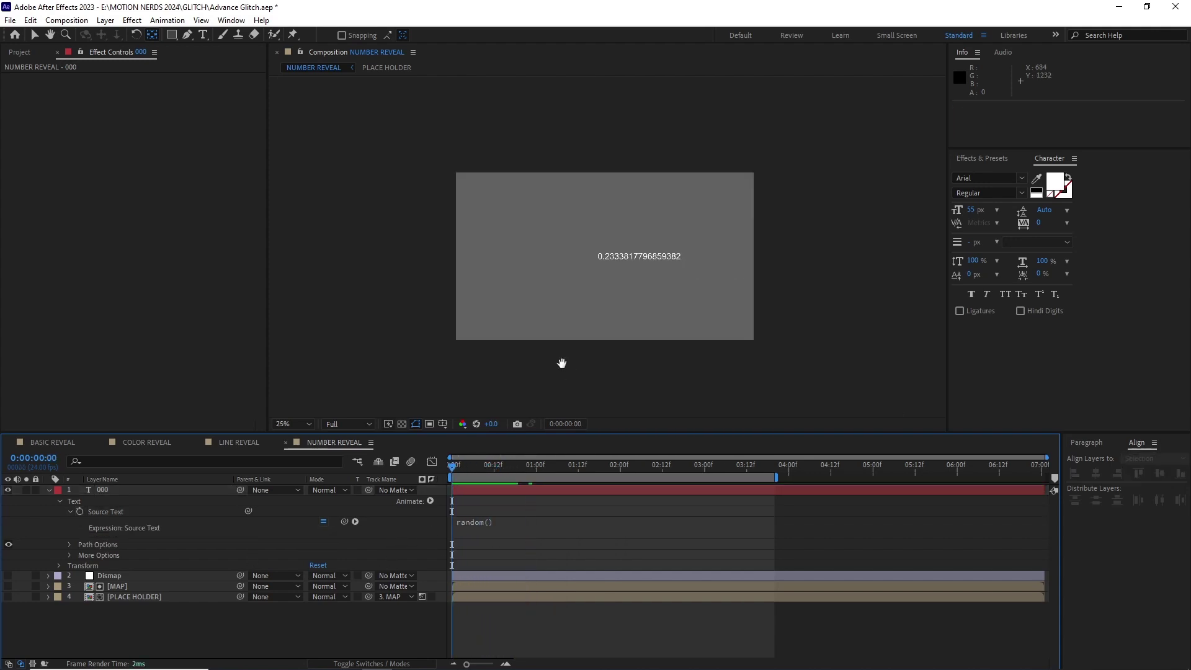
pyautogui.press('space')
pyautogui.press('.')
pyautogui.click(562, 490)
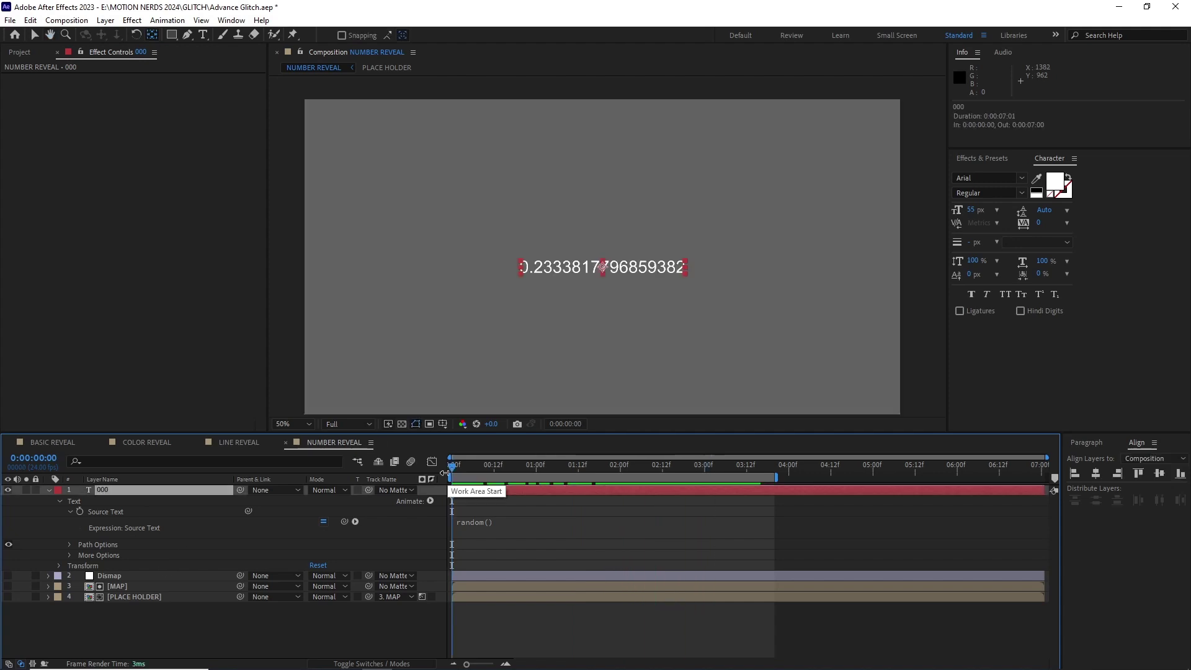
# Apply CC RepeTile to the 000 layer, tiling the number up and down across the comp.
pyautogui.click(133, 20)
pyautogui.moveTo(285, 329)
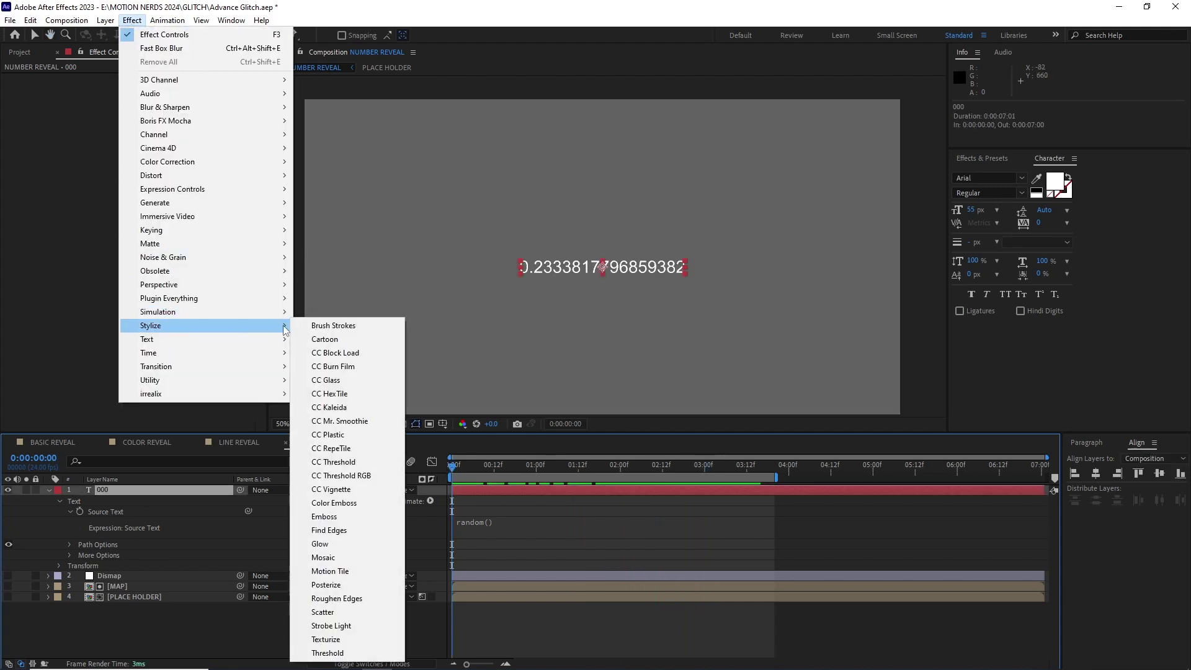
pyautogui.click(332, 448)
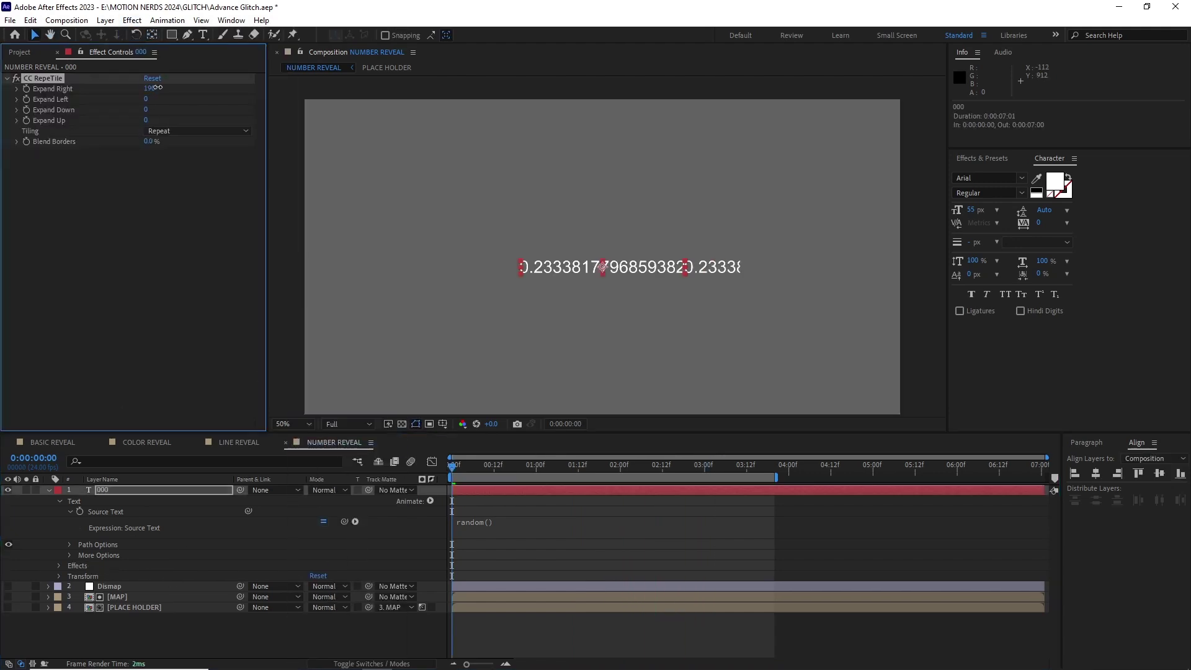
pyautogui.moveTo(146, 109); pyautogui.dragTo(179, 119)
pyautogui.moveTo(467, 467); pyautogui.dragTo(553, 476)
# Set the 000 layer's mode to Stencil Alpha and preview from the start.
pyautogui.click(334, 489)
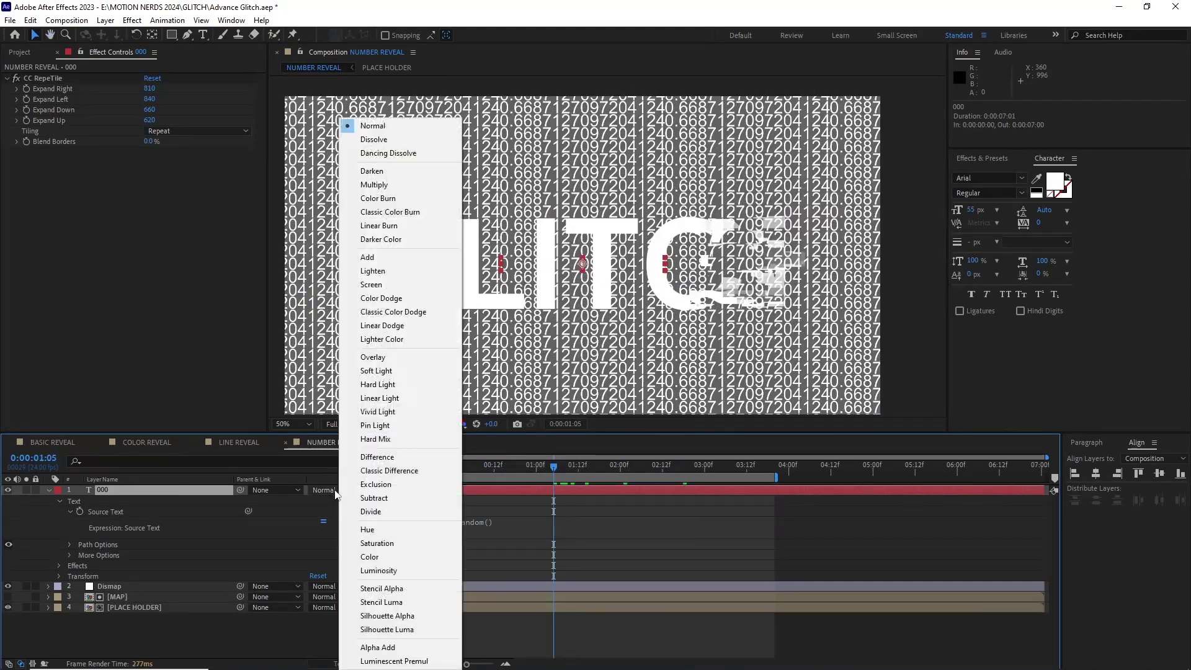
pyautogui.click(381, 588)
pyautogui.click(511, 465)
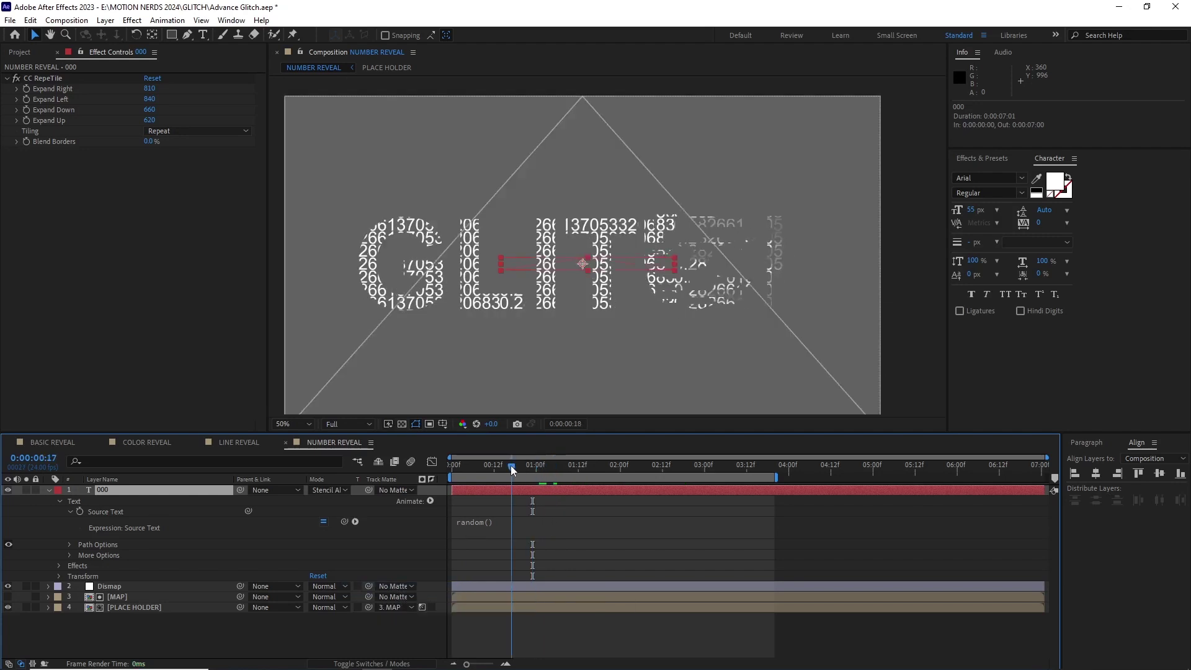
pyautogui.press('Home')
pyautogui.press('space')
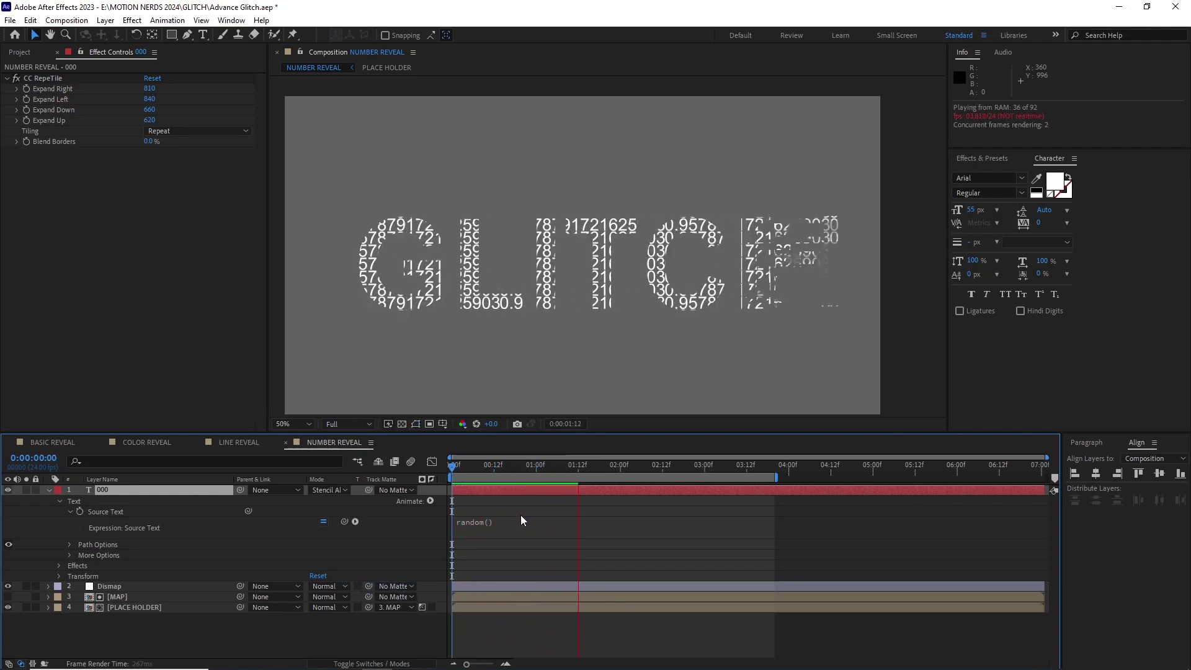
# Preview Dismap with Max Vertical Displacement 13, then select the COLOR REVEAL 2 comp.
pyautogui.click(109, 586)
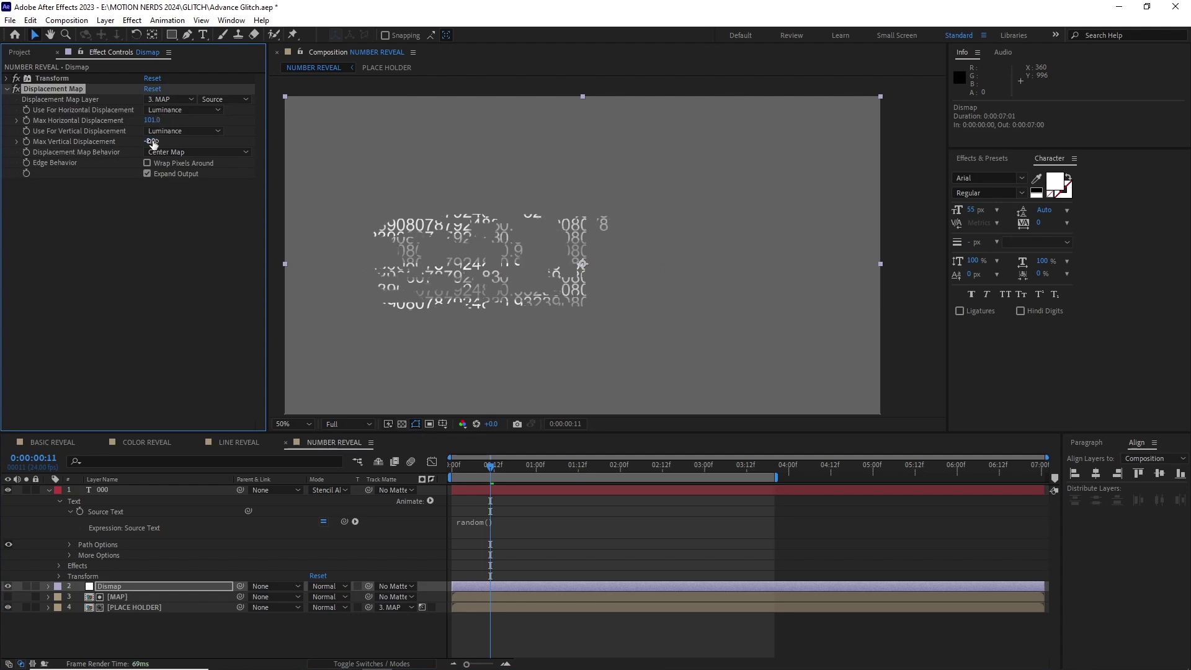
pyautogui.click(517, 505)
pyautogui.press('space')
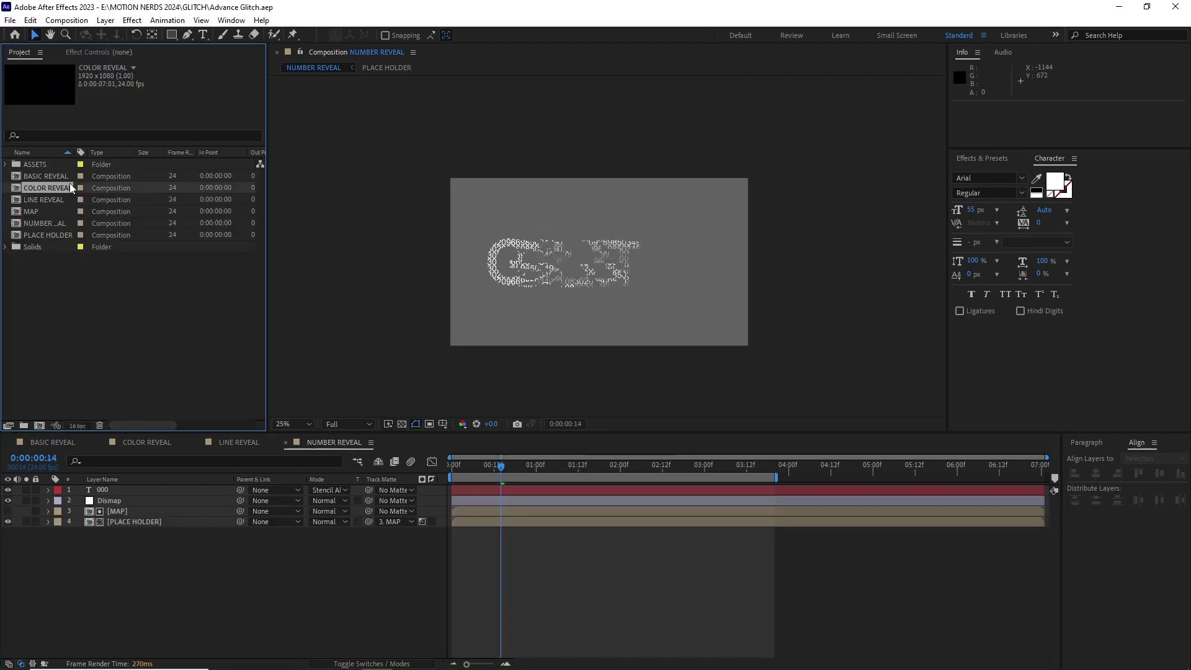
pyautogui.click(65, 199)
# Open COLOR REVEAL 2 and rename the composition to DOT REVEAL.
pyautogui.doubleClick(65, 198)
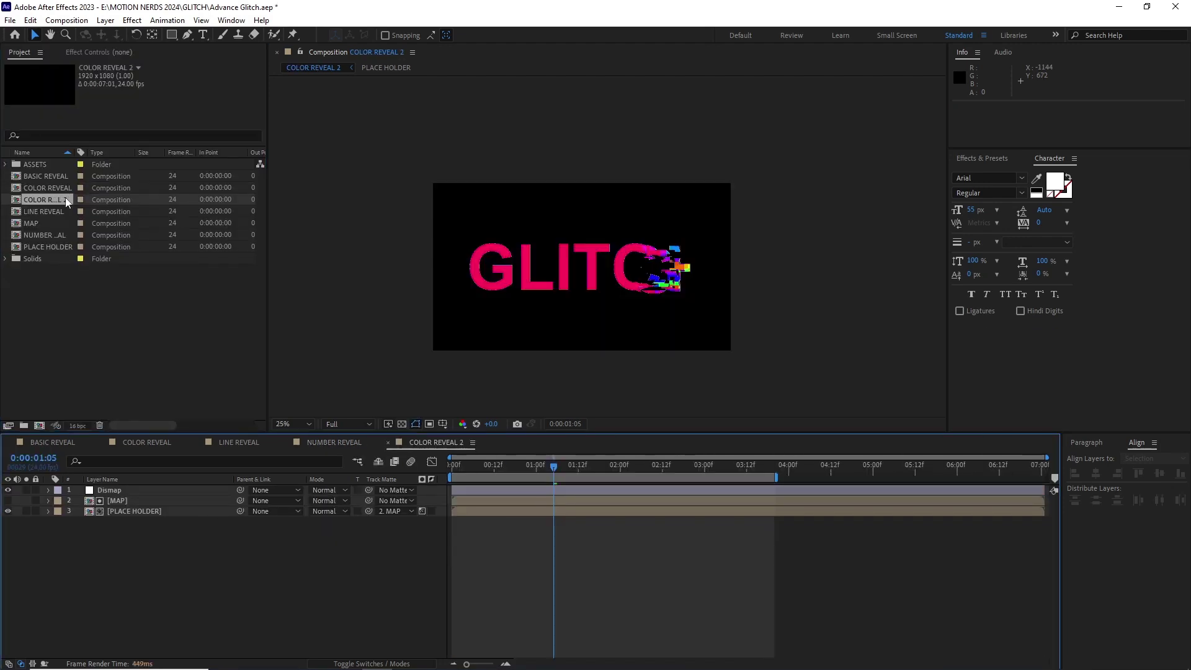
pyautogui.hotkey('ctrl', 'k')
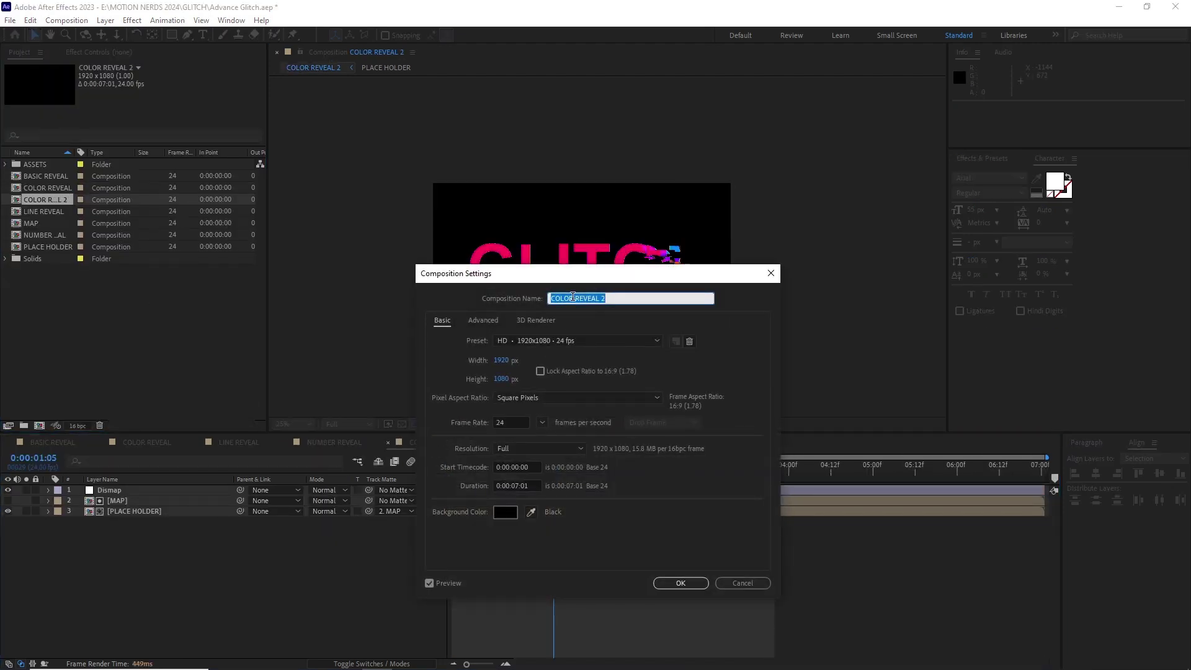
pyautogui.moveTo(574, 298); pyautogui.dragTo(532, 299)
pyautogui.write('DOT')
pyautogui.click(677, 582)
# Add CC Ball Action to the Dismap layer with grid spacing 3 and ball size 30.
pyautogui.click(121, 488)
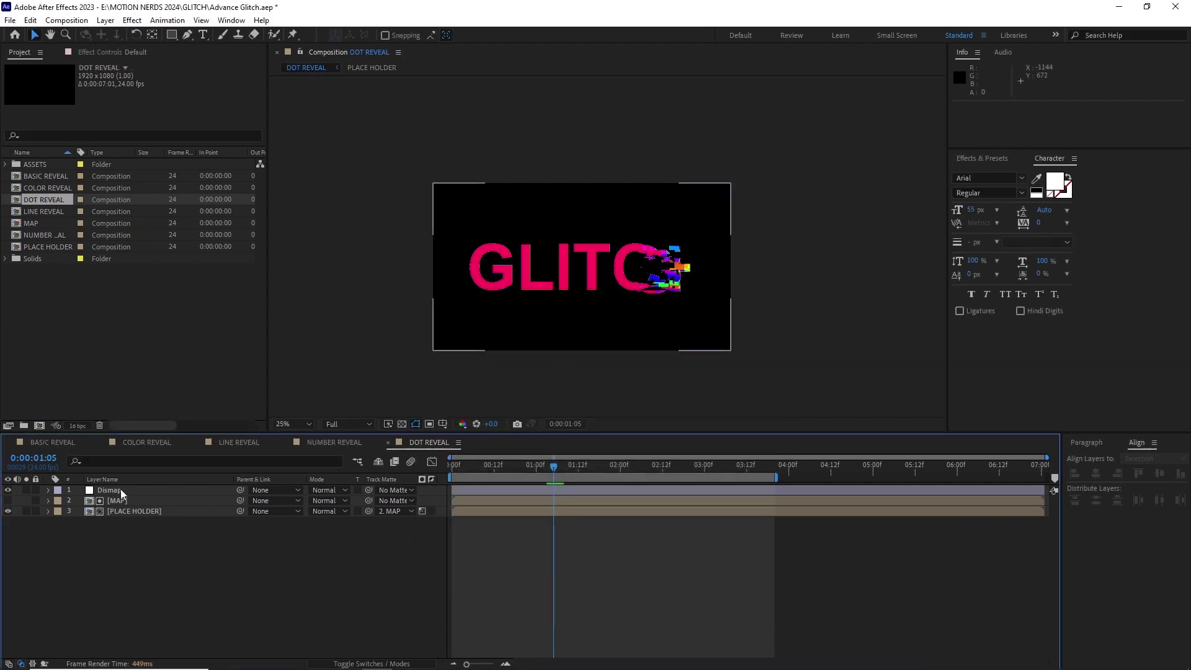
pyautogui.click(105, 53)
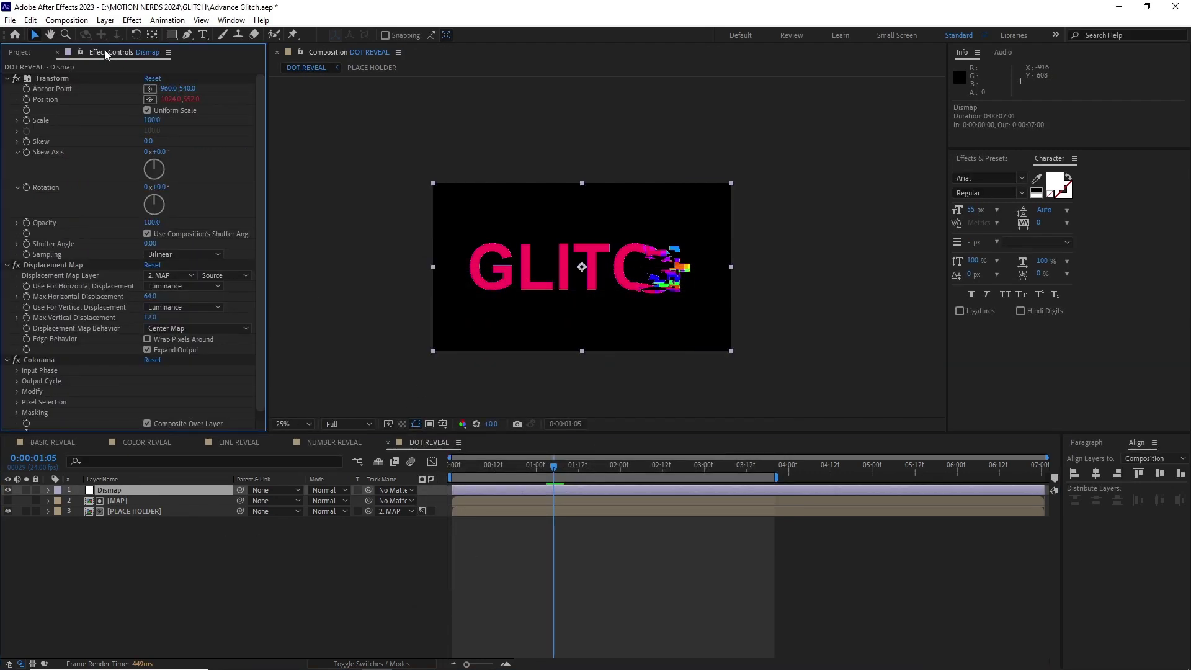
pyautogui.click(132, 20)
pyautogui.moveTo(248, 311)
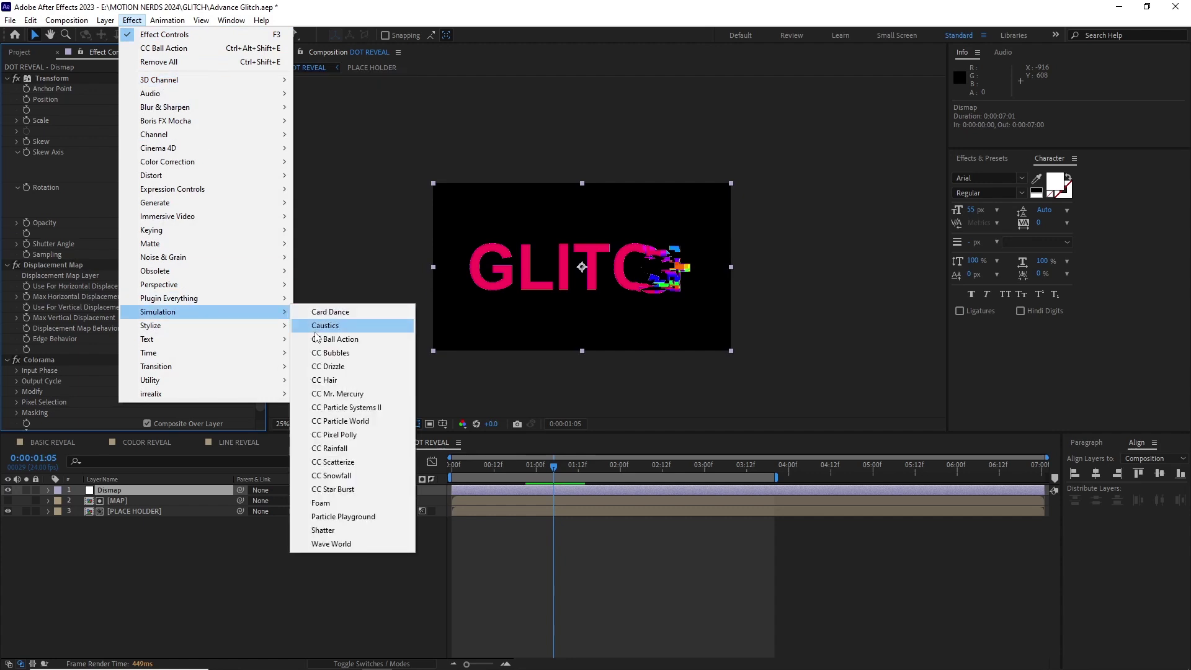
pyautogui.click(316, 338)
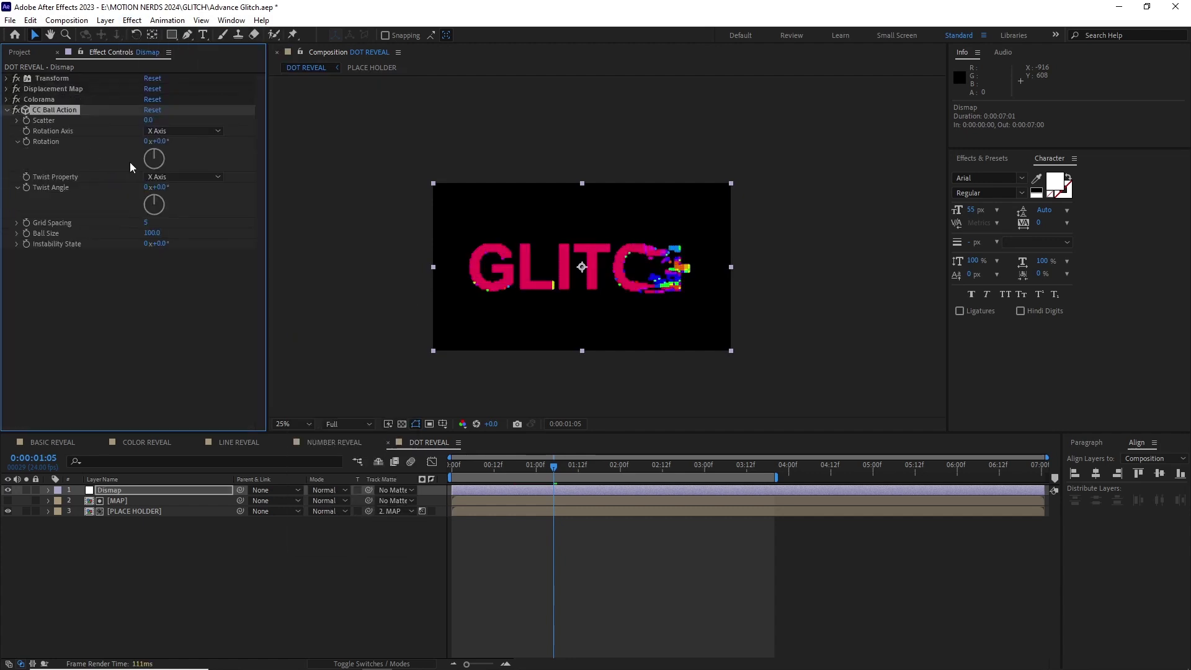
pyautogui.press('Return')
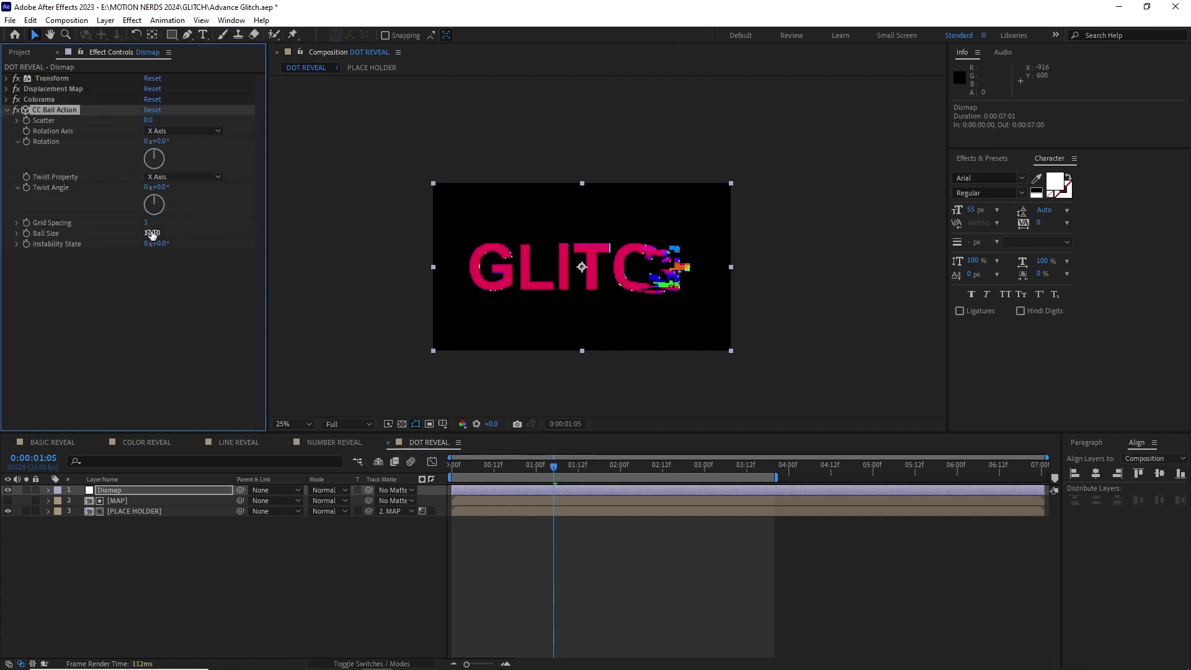
pyautogui.press('Return')
# Strengthen the displacement map, raising horizontal displacement to about 102 and adjusting vertical.
pyautogui.scroll(2, 601, 269)
pyautogui.click(542, 465)
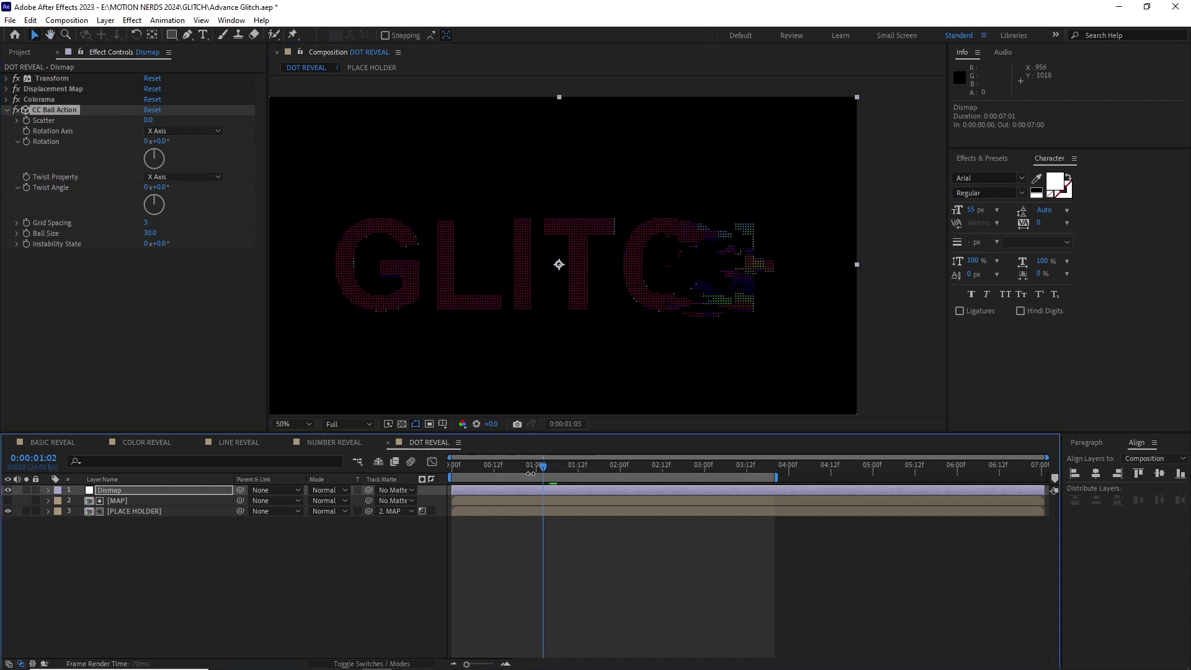
pyautogui.click(7, 88)
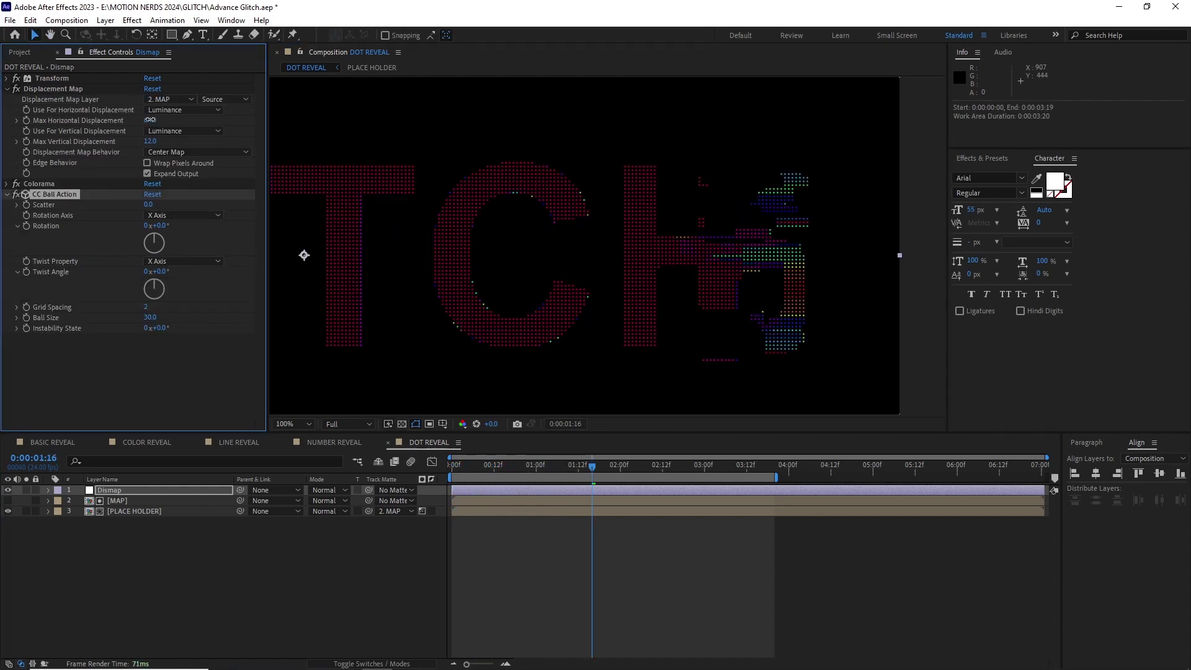
pyautogui.moveTo(151, 120); pyautogui.dragTo(175, 120)
pyautogui.press('Return')
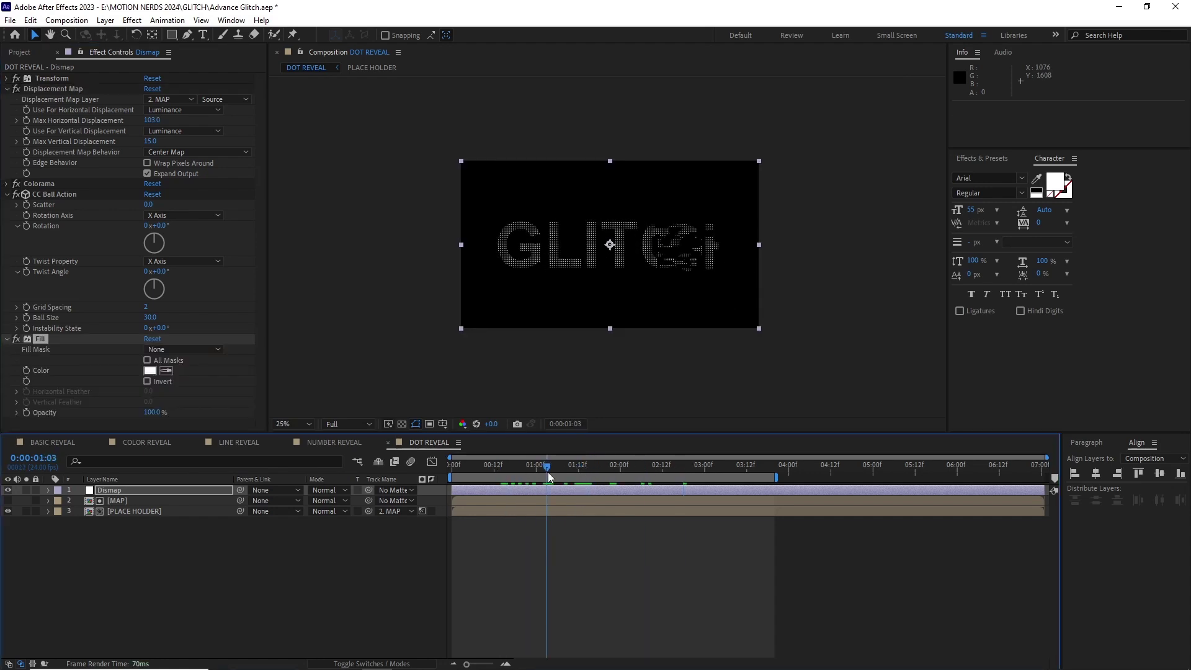
# Turn off the Fill effect and preview the dot reveal frame by frame.
pyautogui.scroll(1, 605, 314)
pyautogui.click(560, 465)
pyautogui.click(16, 338)
pyautogui.press('space')
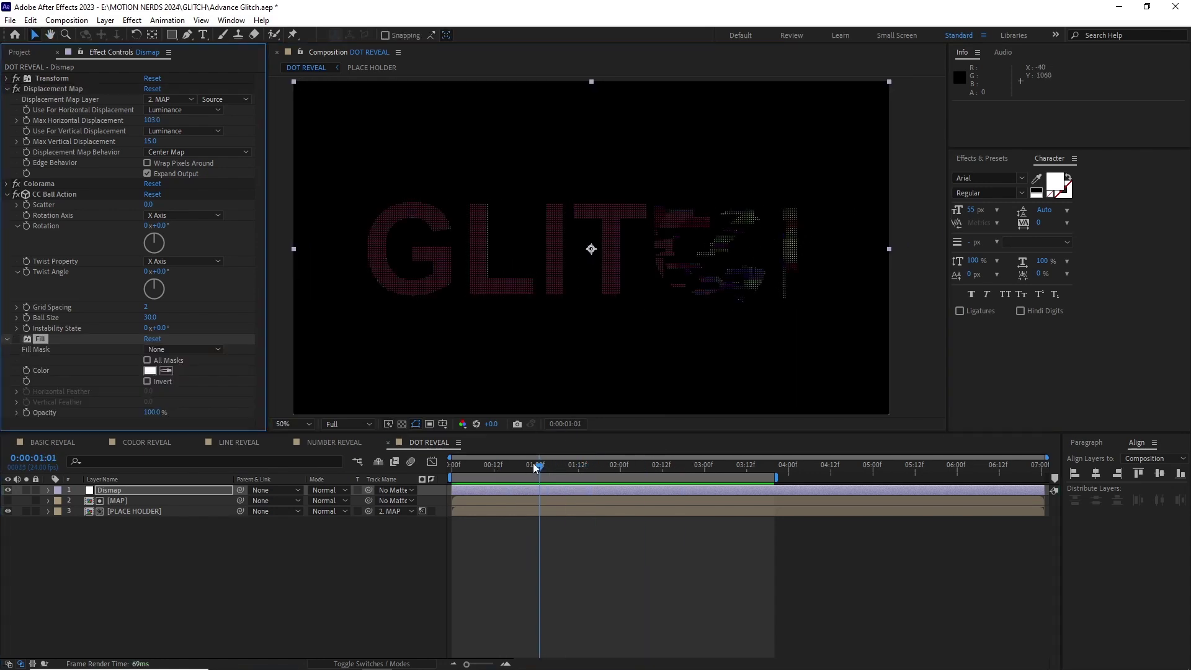
pyautogui.click(488, 465)
pyautogui.moveTo(488, 468); pyautogui.dragTo(568, 465)
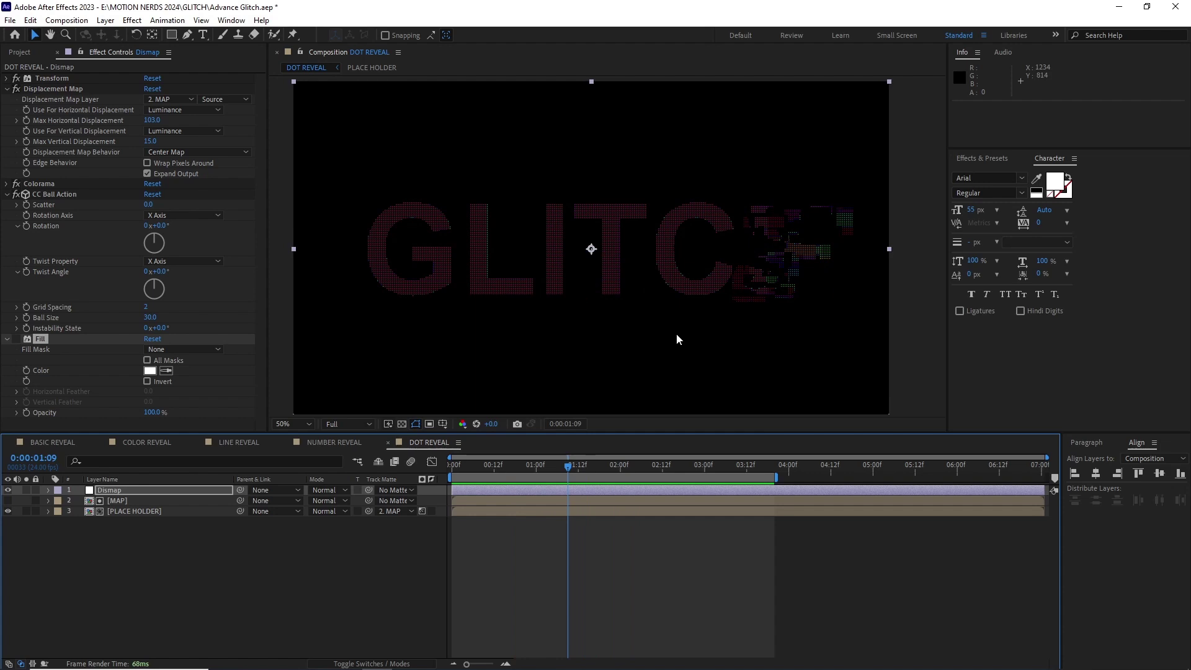
# Create a new composition named FINAL BUILD.
pyautogui.press('space')
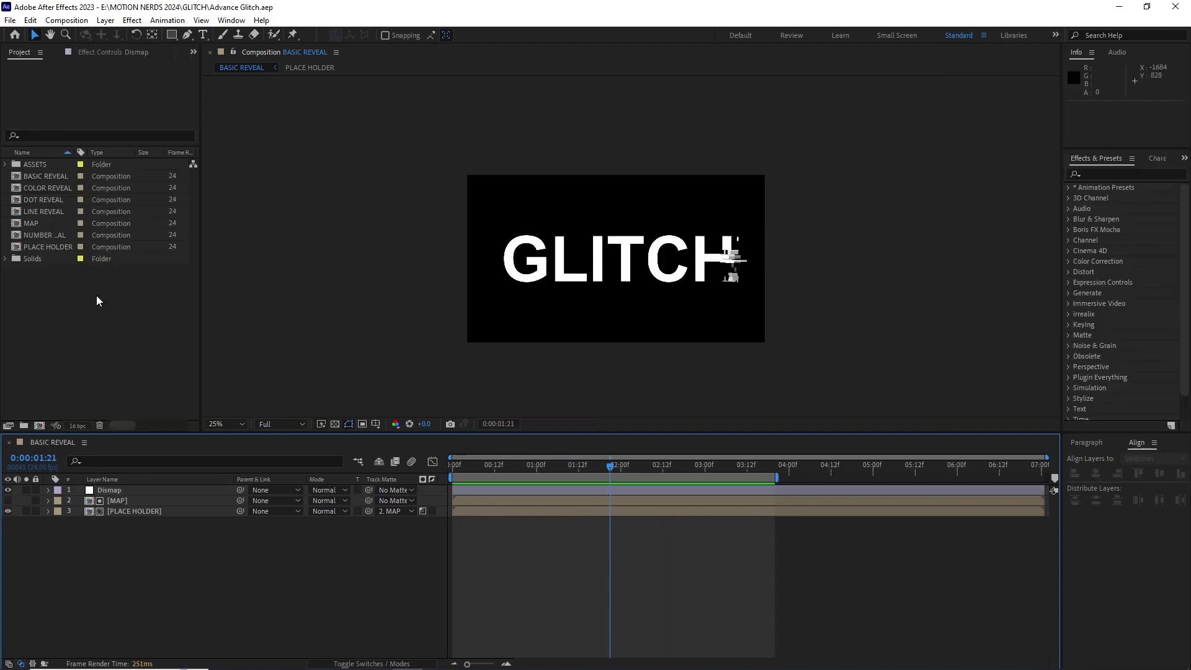
pyautogui.hotkey('ctrl', 'n')
pyautogui.write('F')
pyautogui.click(681, 583)
# Add all five reveal comps as layers in FINAL BUILD.
pyautogui.click(44, 188)
pyautogui.hotkey('ctrl', '/')
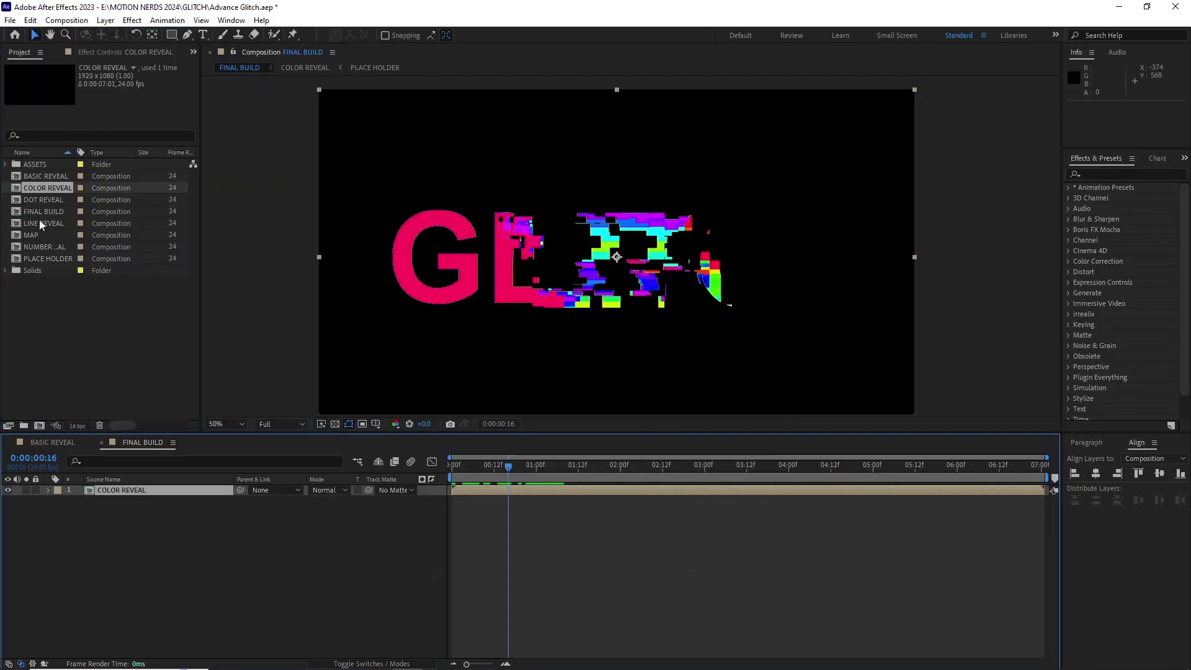
pyautogui.click(43, 199)
pyautogui.hotkey('ctrl', '/')
pyautogui.click(44, 222)
pyautogui.hotkey('ctrl', '/')
pyautogui.click(43, 247)
pyautogui.hotkey('ctrl', '/')
pyautogui.click(44, 176)
pyautogui.hotkey('ctrl', '/')
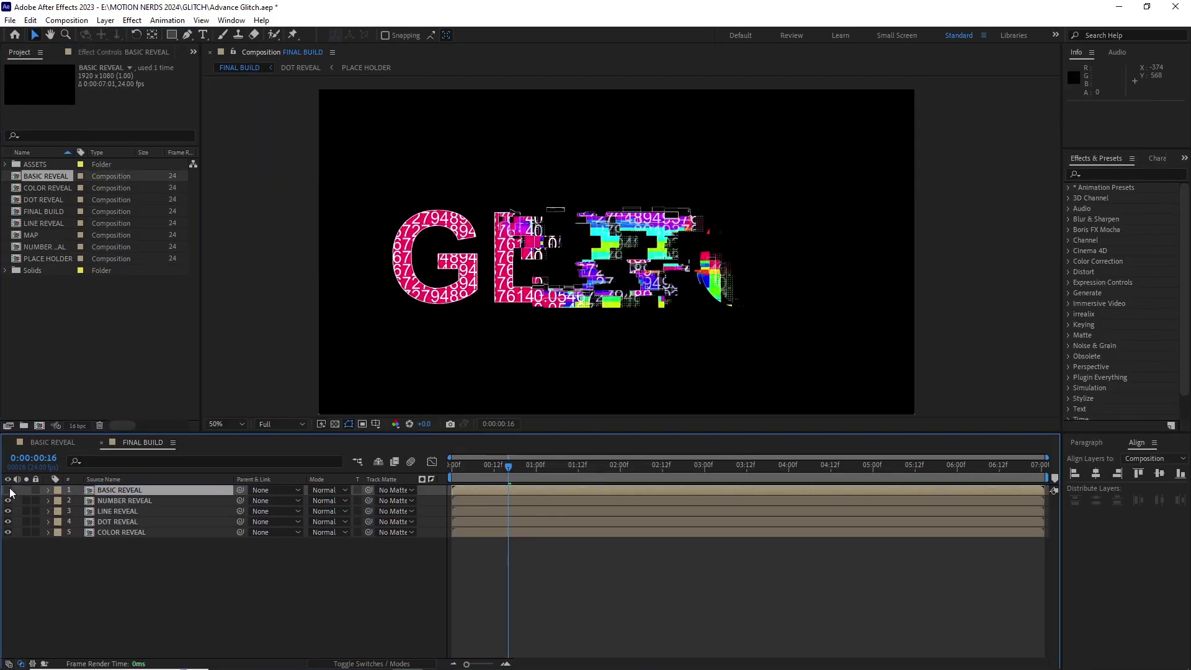
# Rearrange the stacking order of the reveal layers and jump to the glitch section.
pyautogui.click(124, 500)
pyautogui.hotkey('ctrl', 'shift', '[')
pyautogui.click(121, 522)
pyautogui.press('Home')
pyautogui.moveTo(455, 478); pyautogui.dragTo(662, 478)
# Add eased Opacity keyframes to layers 2 through 5.
pyautogui.click(118, 511)
pyautogui.click(9, 511)
pyautogui.click(9, 532)
pyautogui.click(117, 500)
pyautogui.keyDown('shift'); pyautogui.click(124, 532); pyautogui.keyUp('shift')
pyautogui.press('t')
pyautogui.hotkey('alt', 'shift', 't')
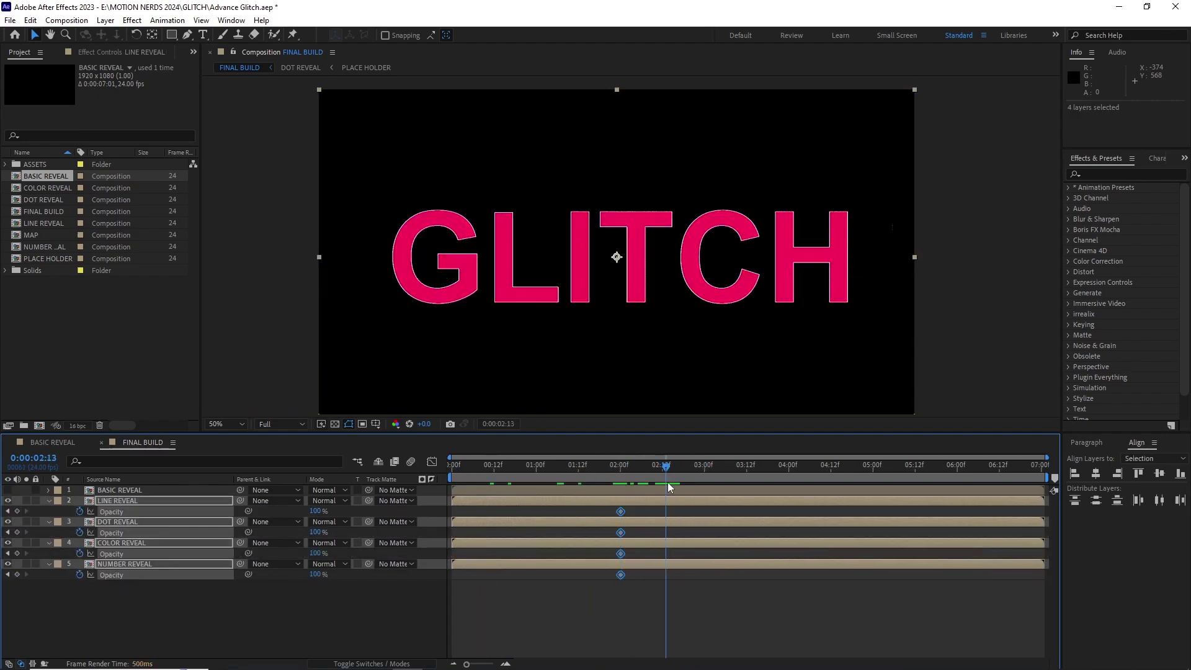
pyautogui.moveTo(316, 511); pyautogui.dragTo(272, 511)
pyautogui.moveTo(594, 517); pyautogui.dragTo(787, 632)
pyautogui.press('F9')
# Stagger the layers: DOT REVEAL slightly later, LINE REVEAL 4 frames, NUMBER REVEAL 3 frames later.
pyautogui.click(487, 477)
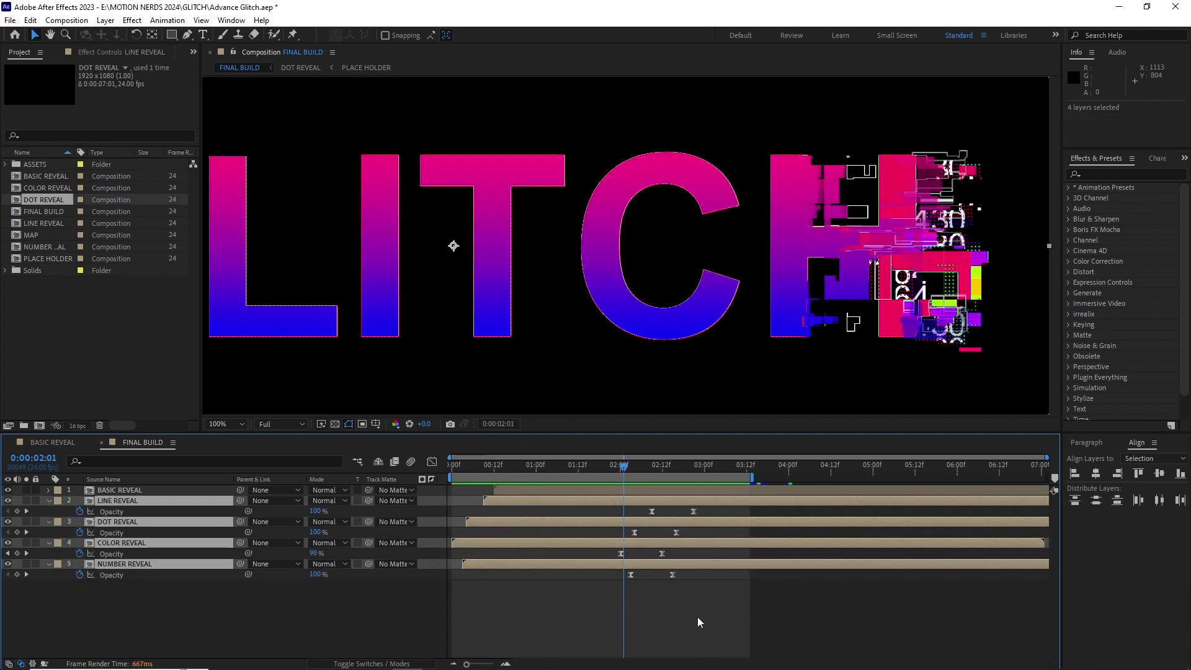
pyautogui.press('.')
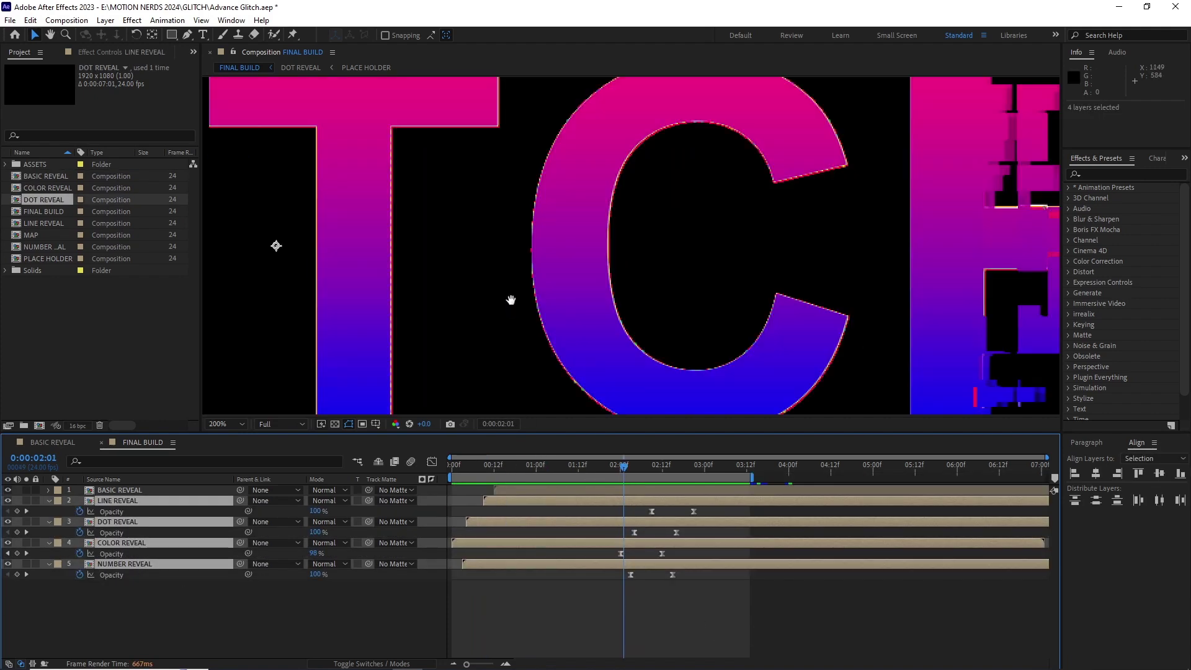
pyautogui.moveTo(510, 297)
pyautogui.mouseDown()
pyautogui.moveTo(505, 308)
pyautogui.moveTo(494, 292)
pyautogui.mouseUp()
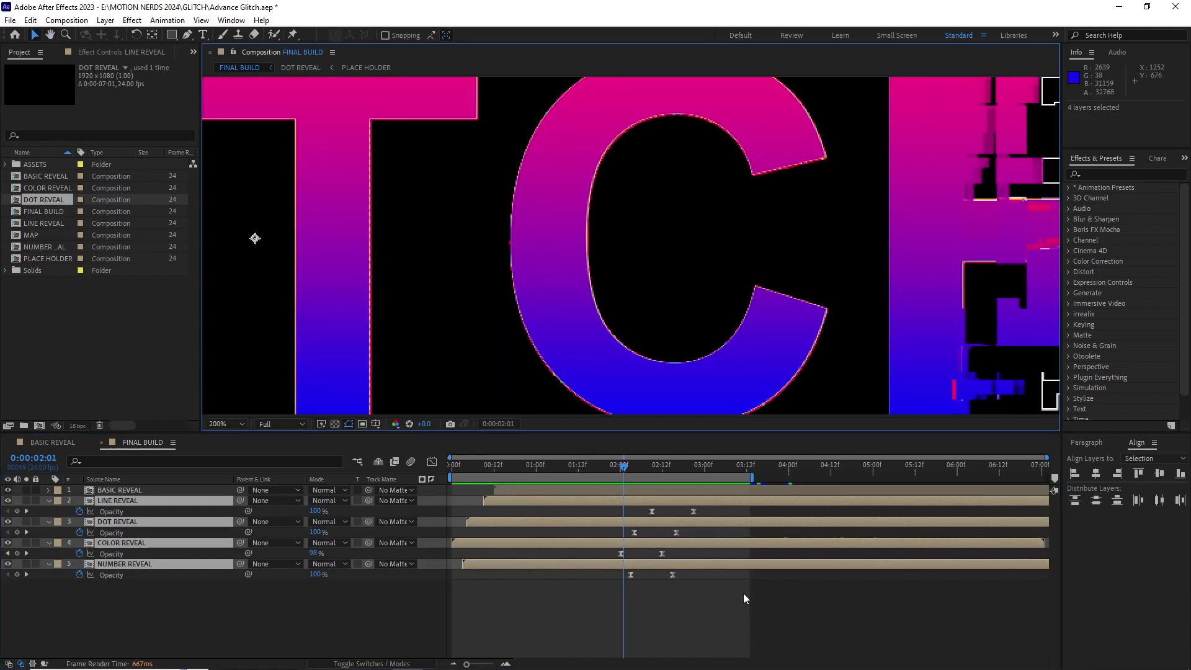
pyautogui.moveTo(745, 601); pyautogui.dragTo(639, 544)
pyautogui.moveTo(624, 522); pyautogui.dragTo(638, 522)
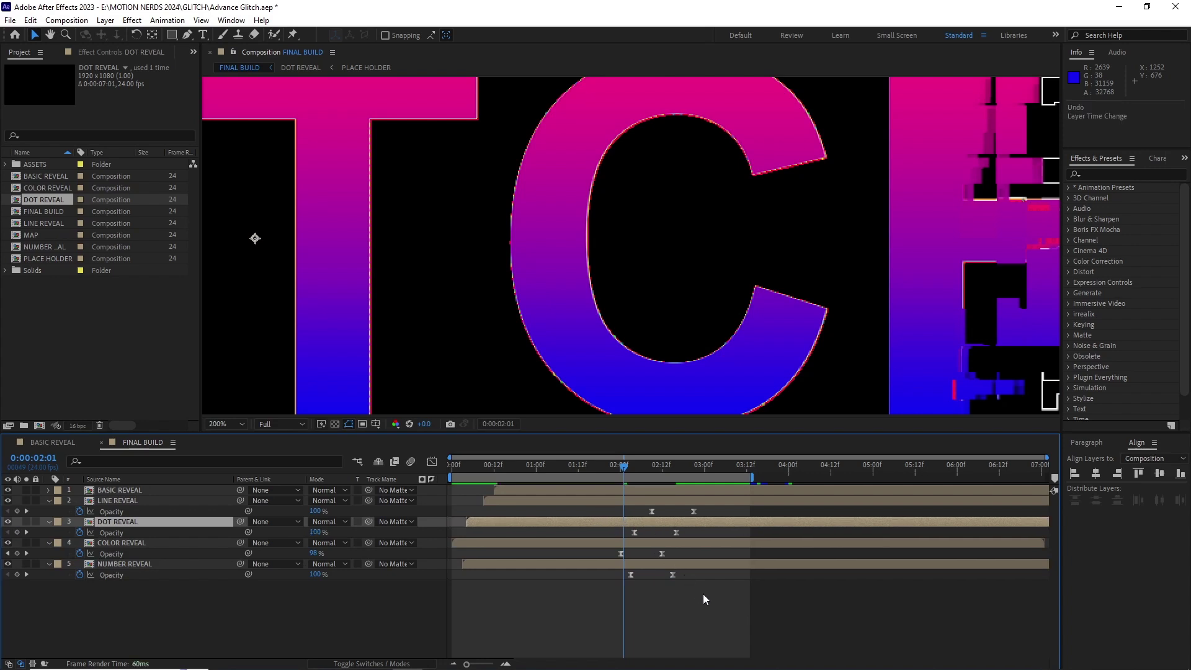
pyautogui.click(724, 605)
pyautogui.click(612, 556)
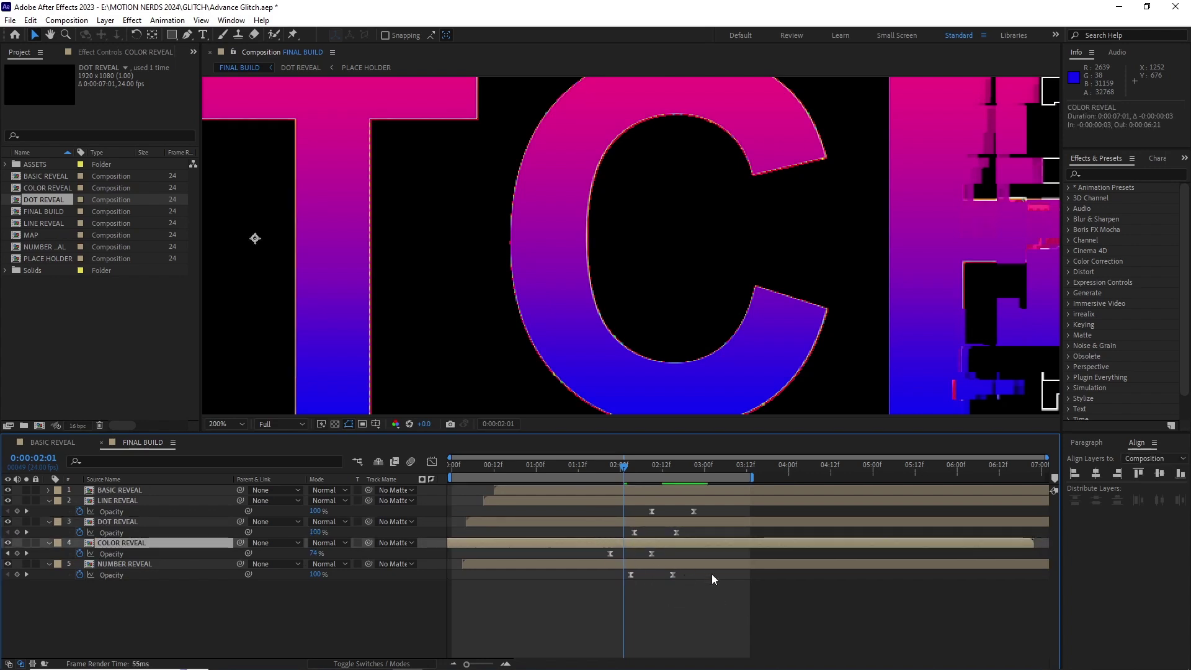
pyautogui.click(709, 609)
pyautogui.moveTo(708, 609); pyautogui.dragTo(591, 511)
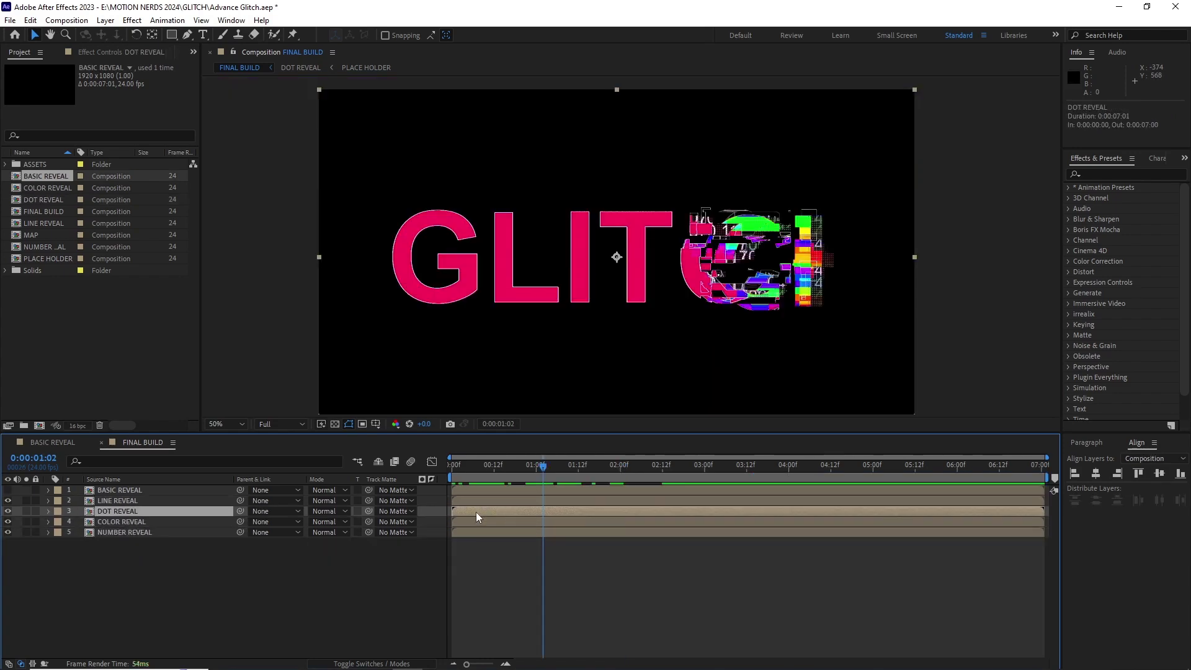
pyautogui.moveTo(491, 504); pyautogui.dragTo(513, 532)
pyautogui.moveTo(456, 465); pyautogui.dragTo(556, 465)
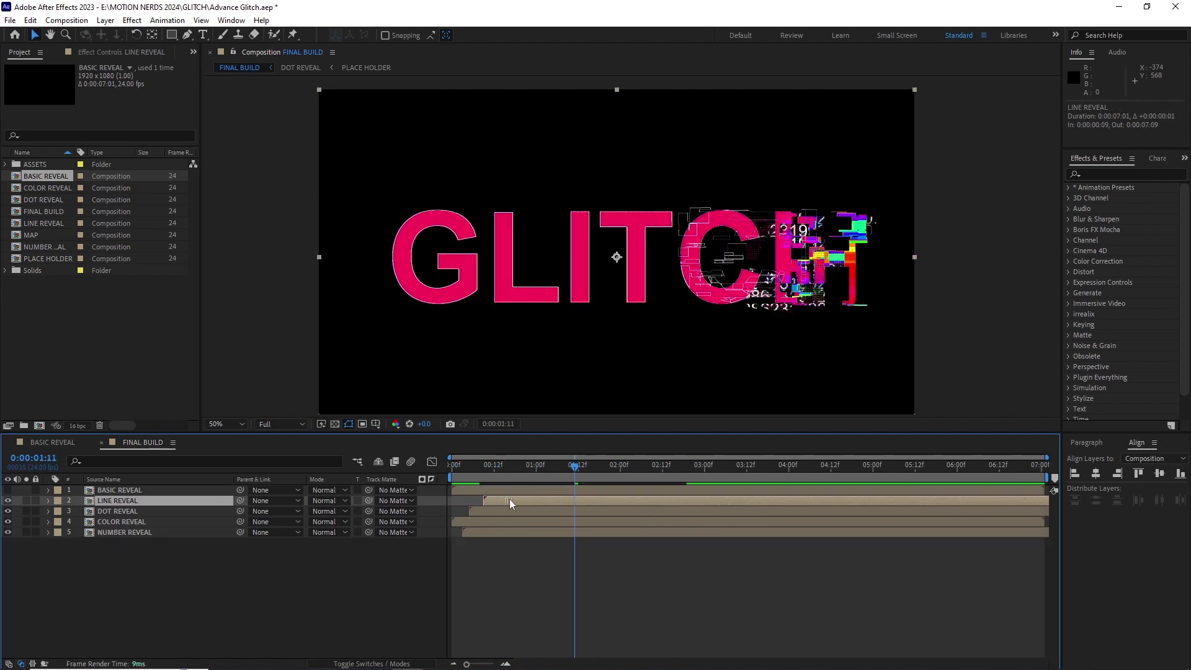
# Add a Gradient Overlay layer style to BASIC REVEAL and open its gradient editor.
pyautogui.click(149, 493)
pyautogui.rightClick(149, 493)
pyautogui.click(348, 428)
pyautogui.click(72, 536)
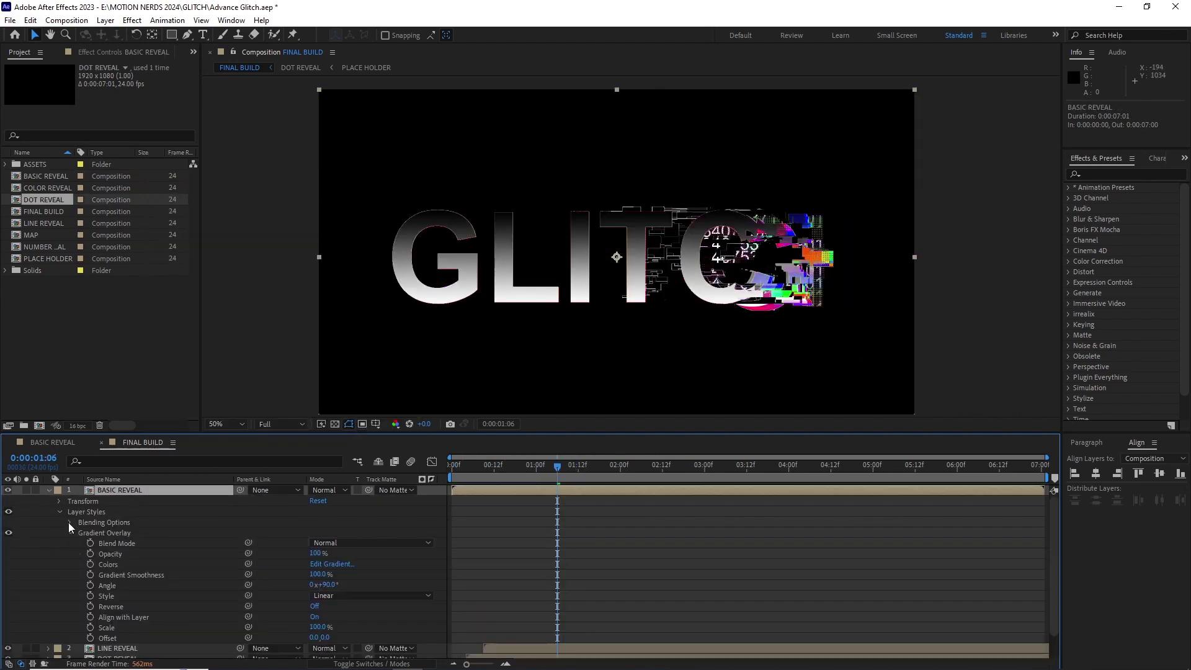
pyautogui.scroll(-2, 186, 558)
pyautogui.click(332, 536)
# Set the gradient stops to magenta and blue, swapped so pink sits above blue.
pyautogui.moveTo(806, 292); pyautogui.dragTo(589, 296)
pyautogui.click(672, 407)
pyautogui.click(649, 398)
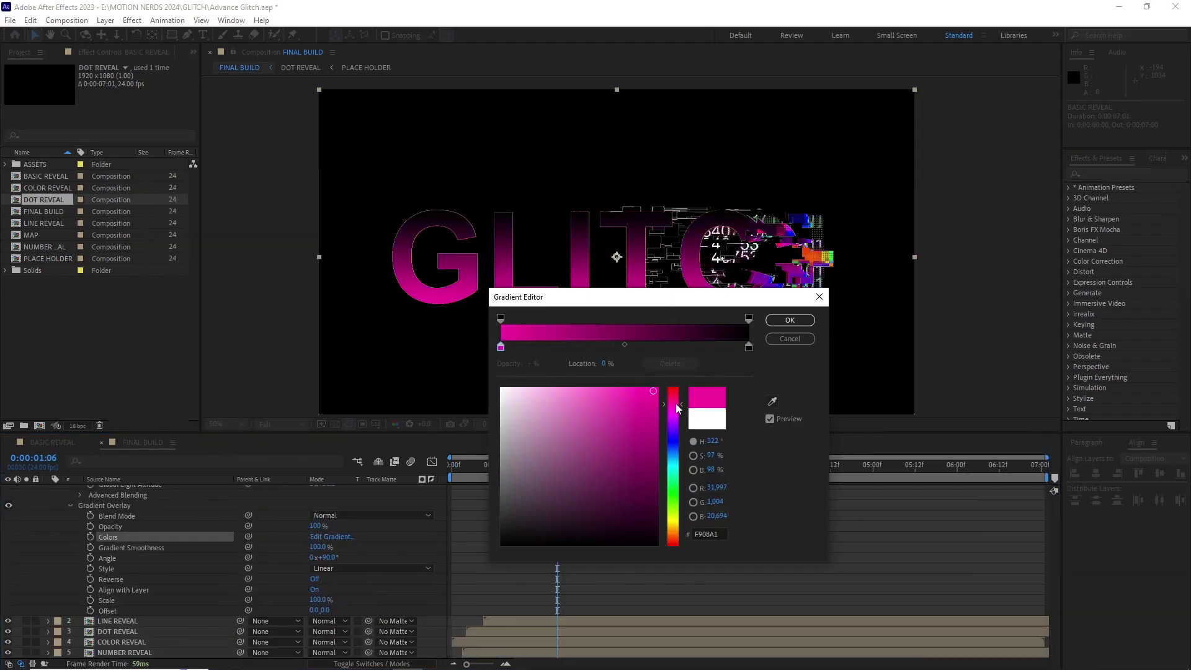
pyautogui.click(673, 438)
pyautogui.click(657, 397)
pyautogui.moveTo(501, 347); pyautogui.dragTo(749, 348)
pyautogui.moveTo(748, 348); pyautogui.dragTo(500, 347)
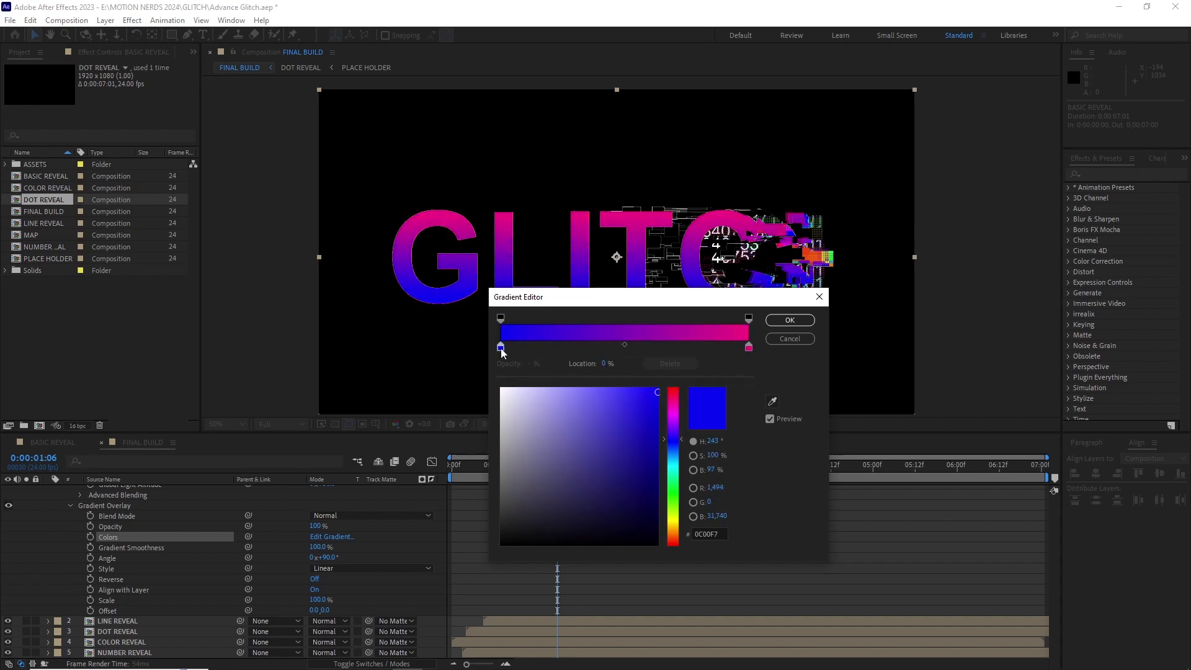
pyautogui.click(748, 348)
pyautogui.click(624, 344)
pyautogui.click(789, 319)
# Collapse the layer properties, end the work area at 03:12, and preview.
pyautogui.scroll(5, 278, 534)
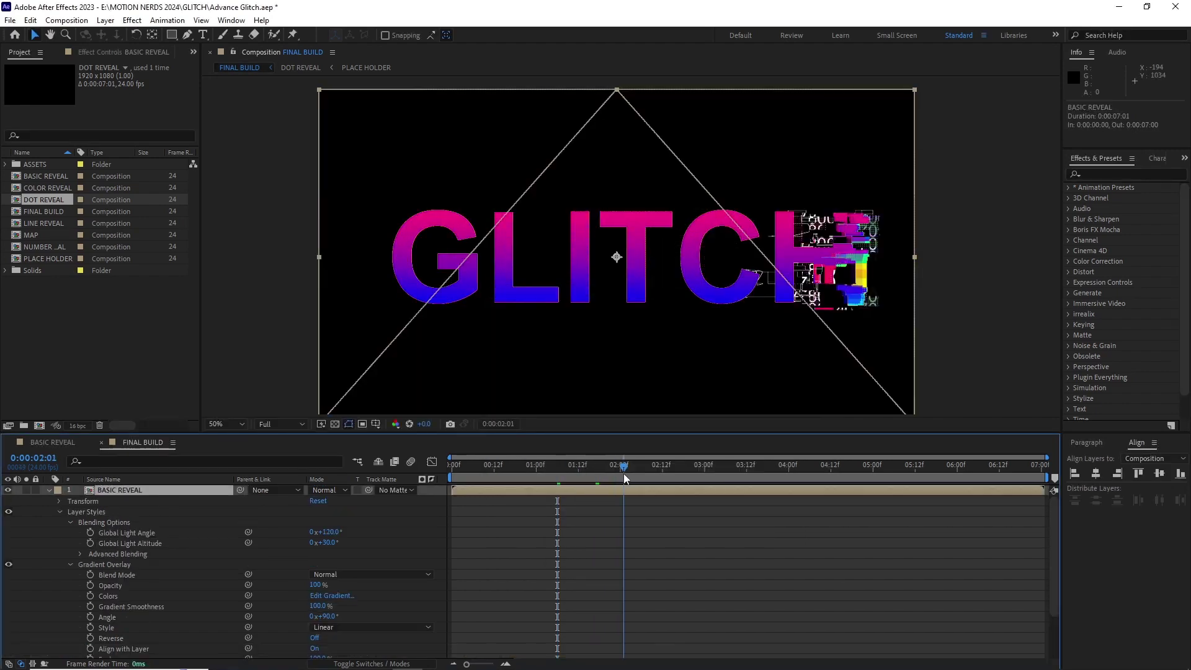
pyautogui.moveTo(557, 465); pyautogui.dragTo(747, 478)
pyautogui.press('u')
pyautogui.press('n')
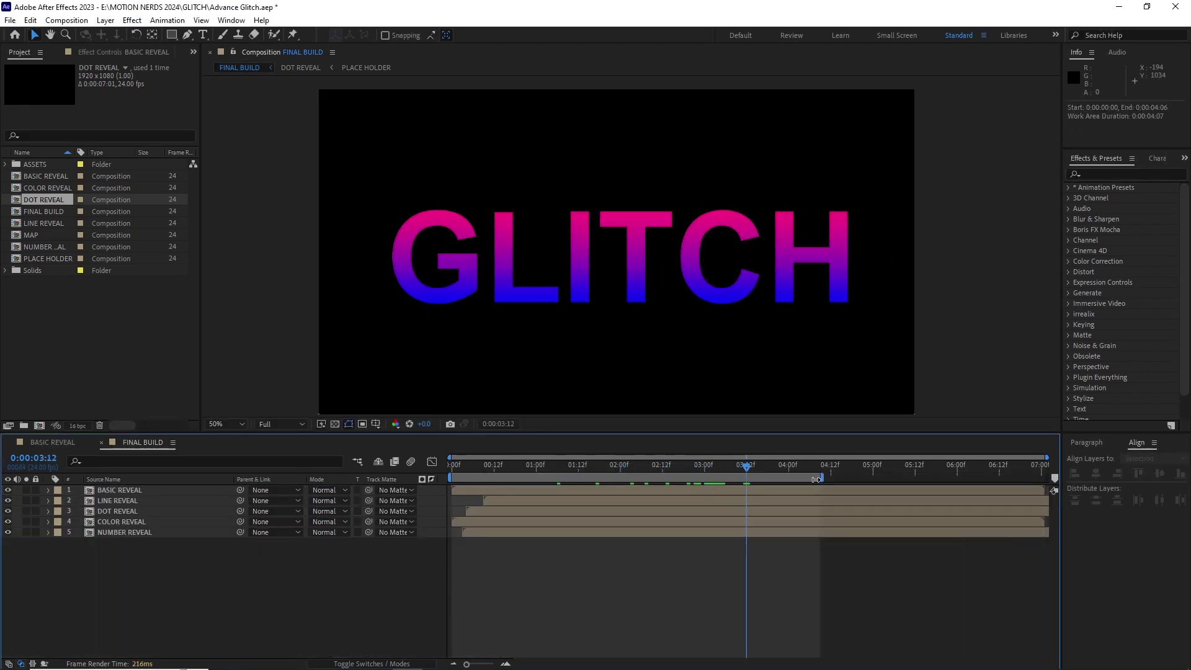
pyautogui.press('space')
# Apply Quick Chromatic Aberration 3 to the new CR layer.
pyautogui.click(529, 494)
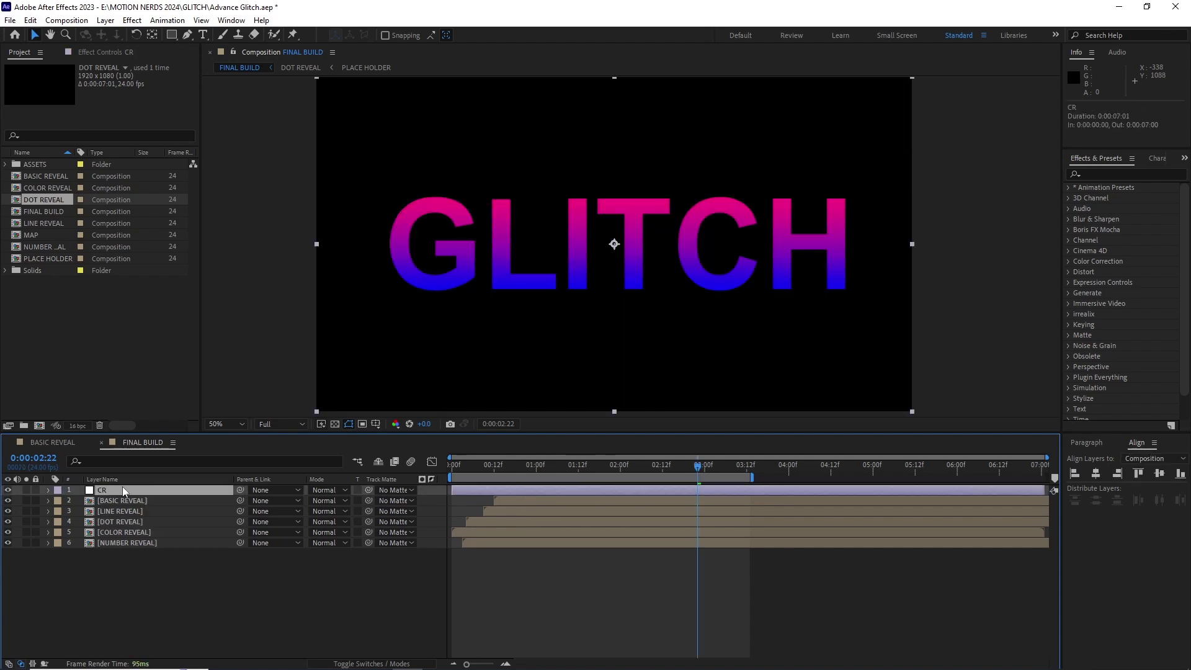
pyautogui.click(132, 20)
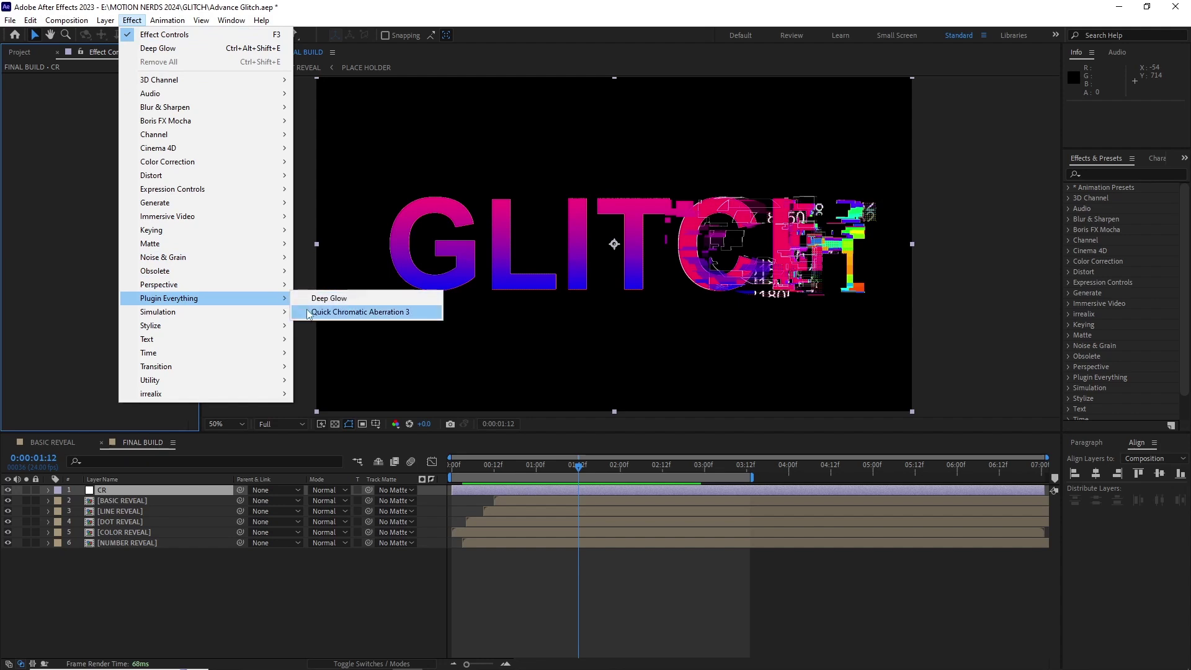
pyautogui.click(347, 312)
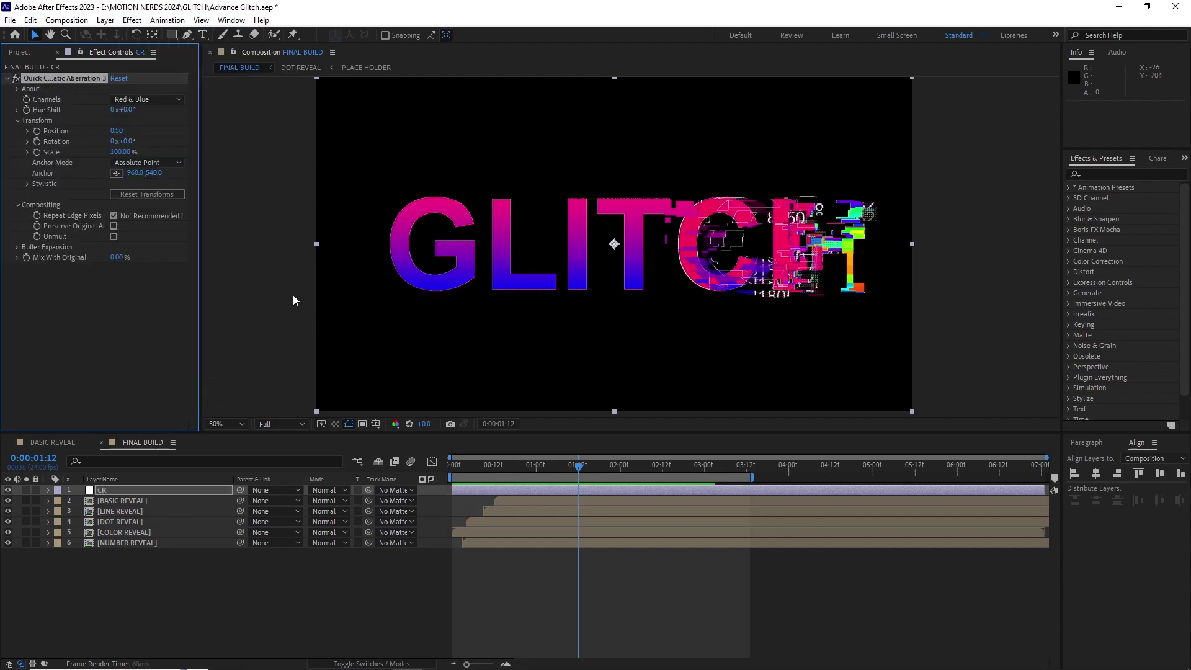
pyautogui.scroll(-3, 590, 335)
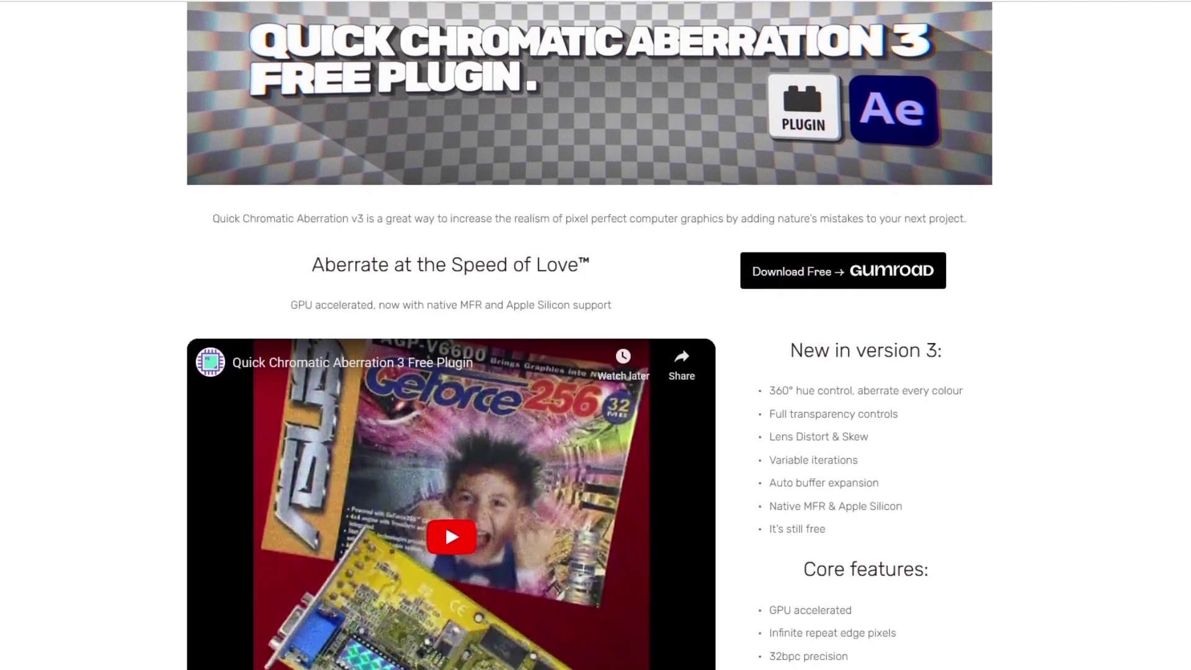
pyautogui.scroll(-3, 590, 334)
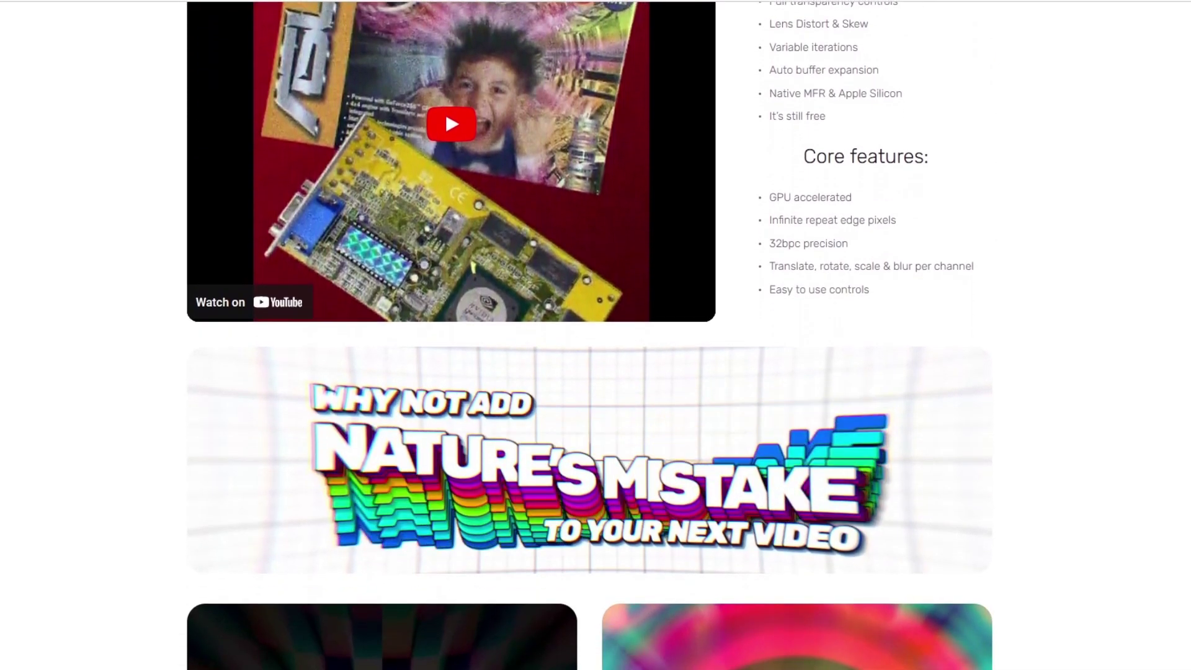
pyautogui.scroll(-4, 589, 335)
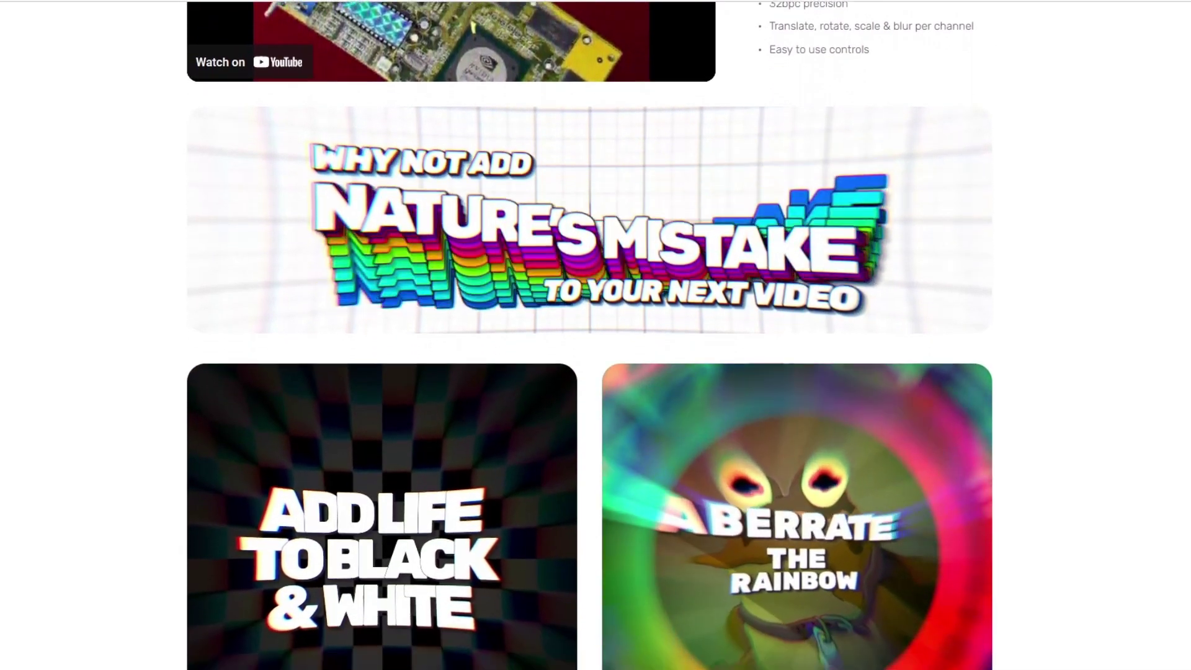
pyautogui.scroll(-4, 590, 335)
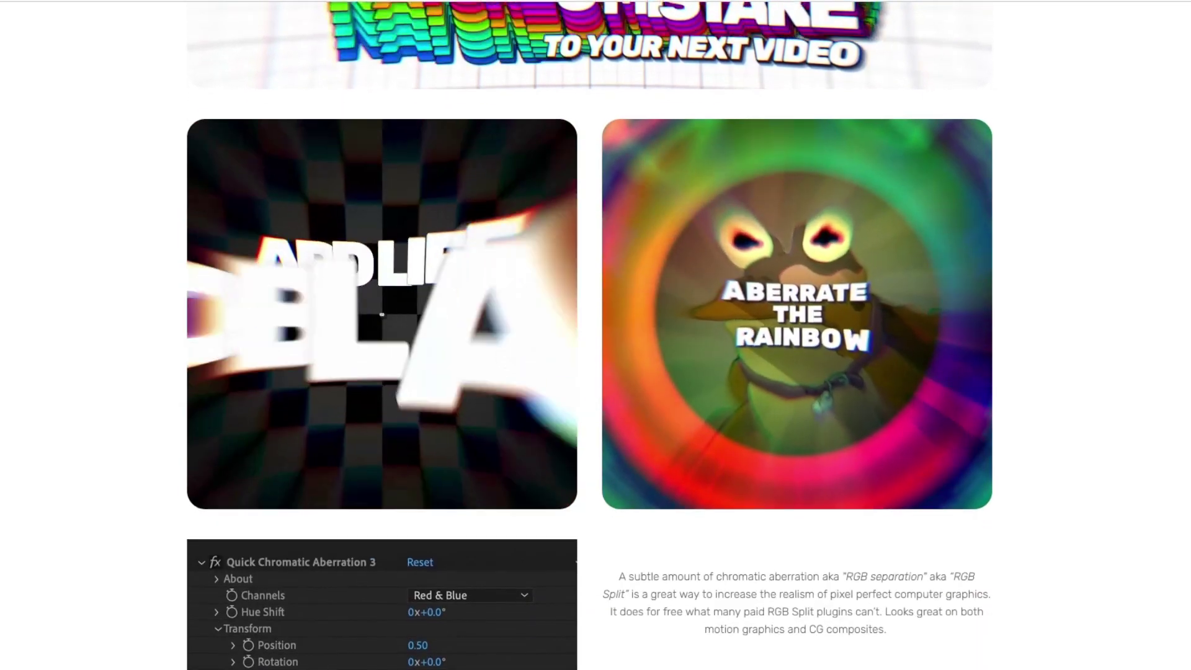
pyautogui.scroll(-4, 590, 335)
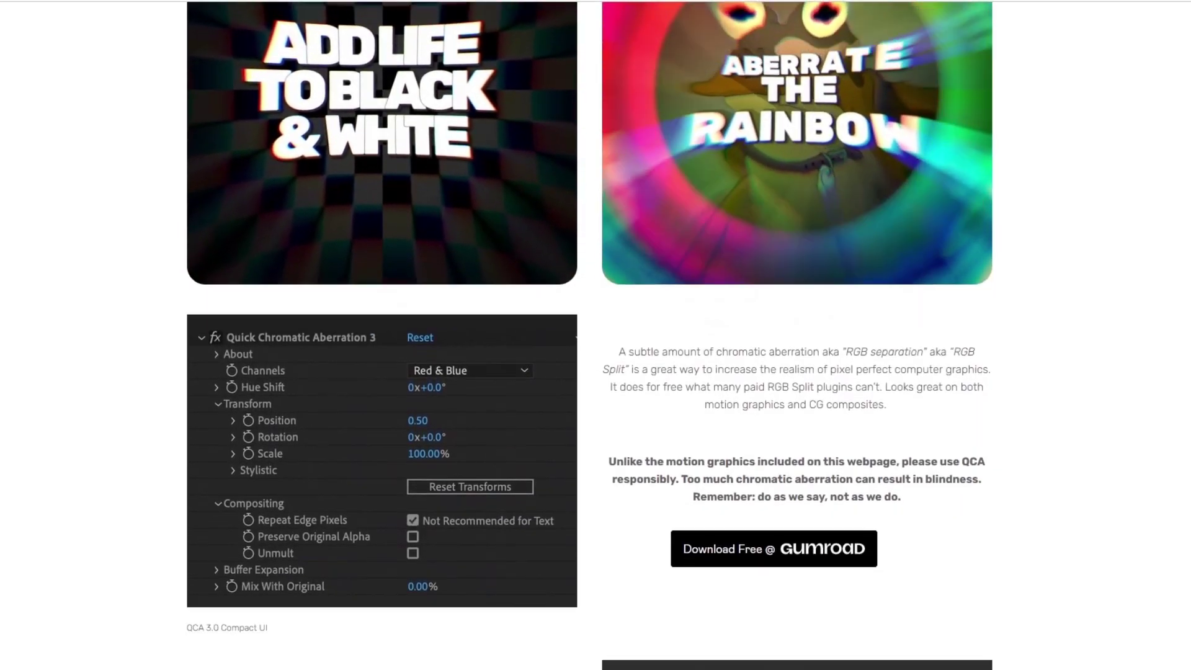
pyautogui.scroll(-4, 590, 334)
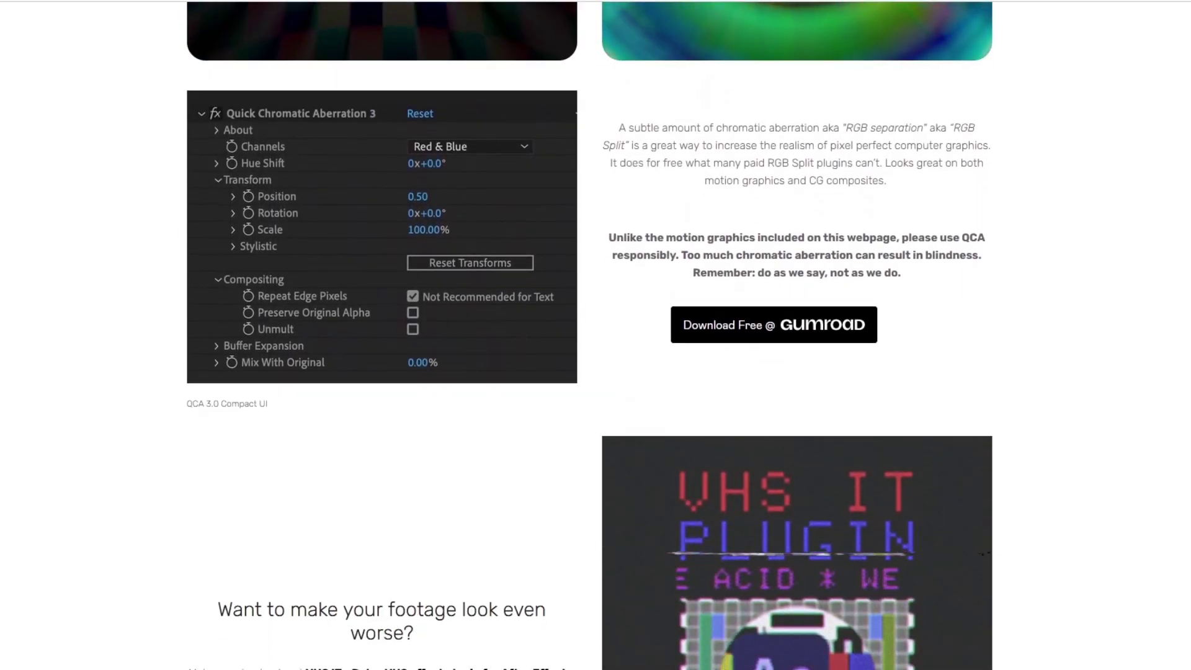
pyautogui.scroll(-4, 590, 335)
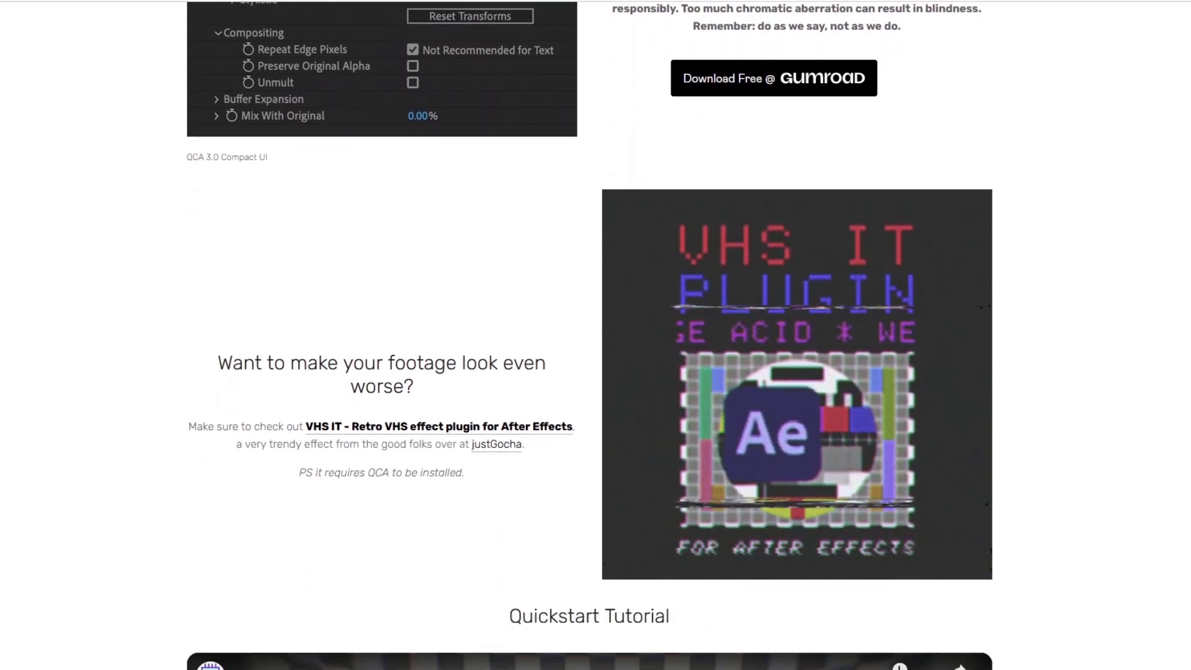
pyautogui.scroll(-4, 590, 334)
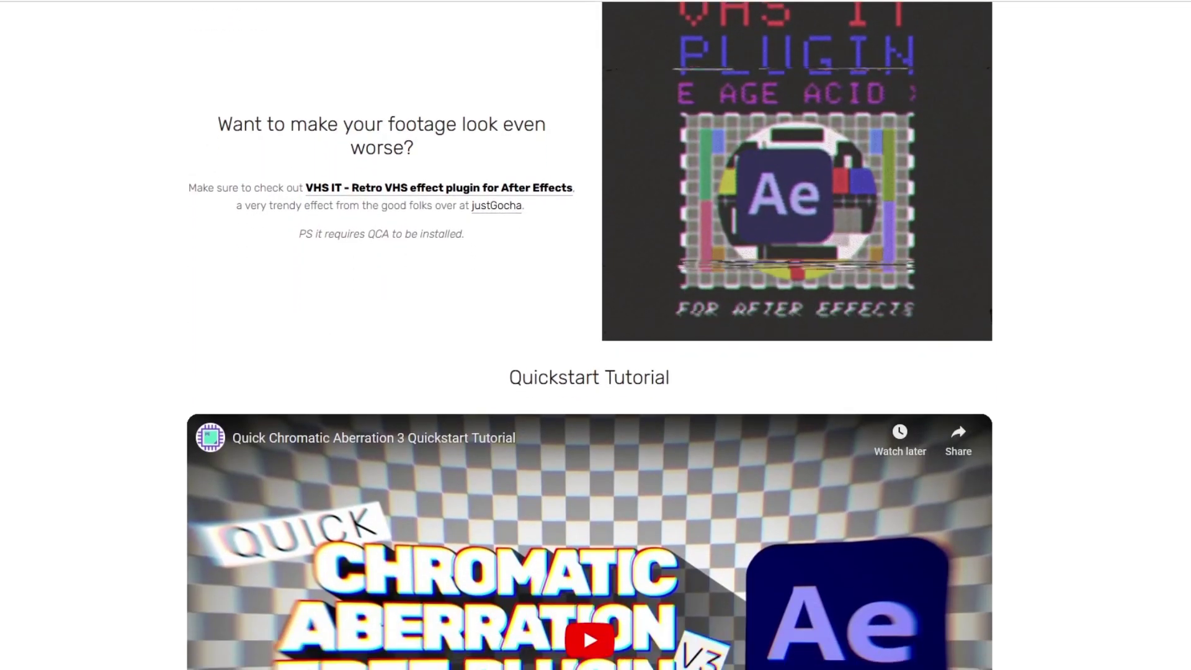
pyautogui.scroll(-4, 590, 335)
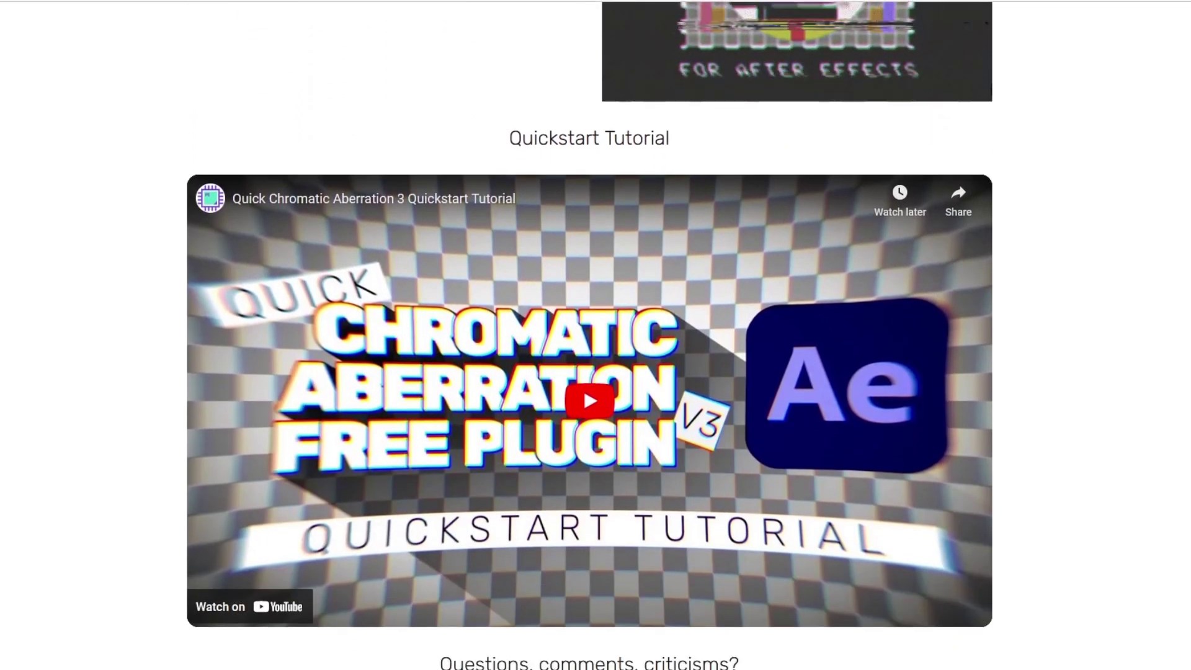
pyautogui.scroll(-2, 590, 335)
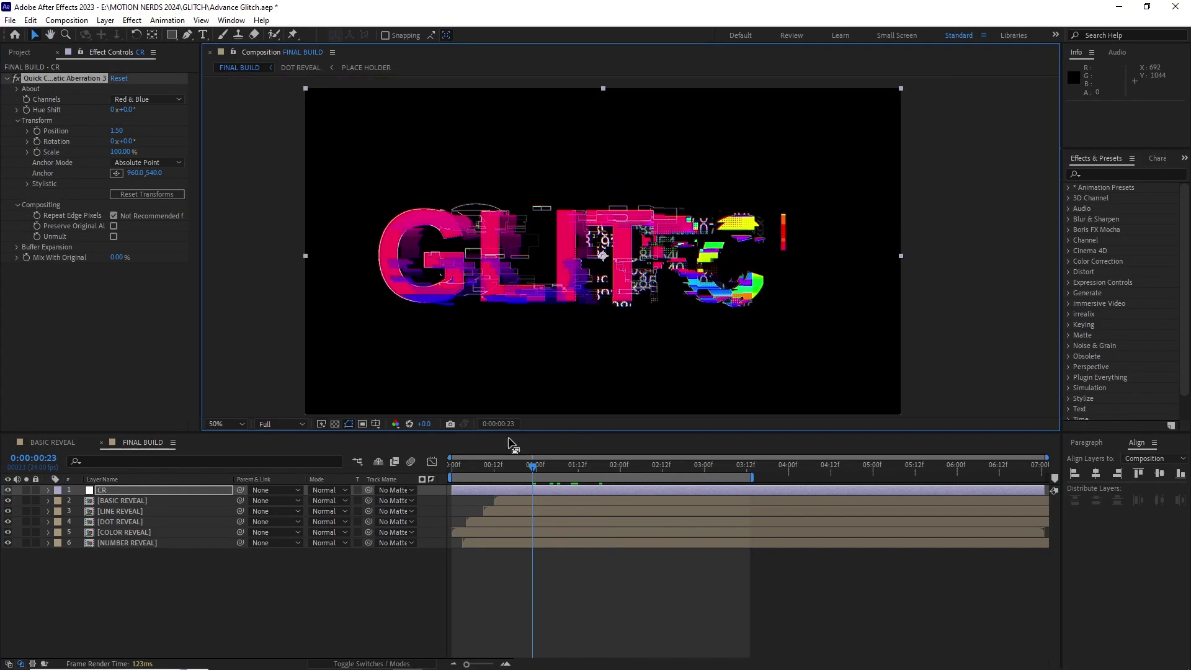
# At 02:12, apply a Glow effect to the Glows layer.
pyautogui.press('space')
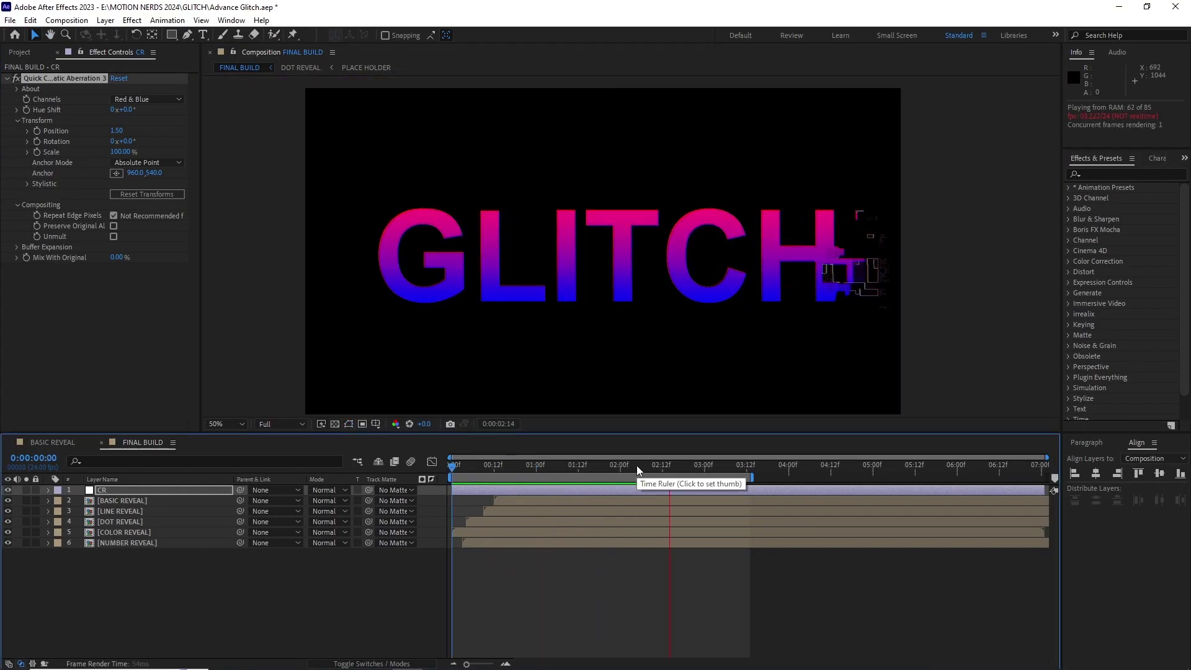
pyautogui.press('u')
pyautogui.press('space')
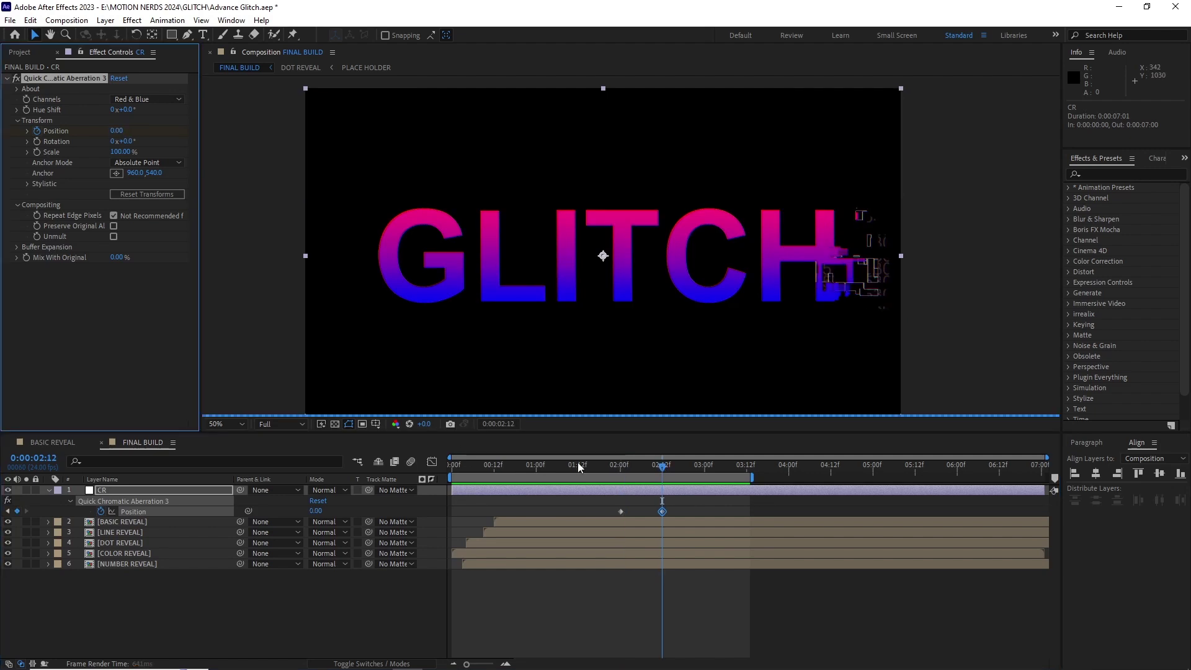
pyautogui.click(611, 470)
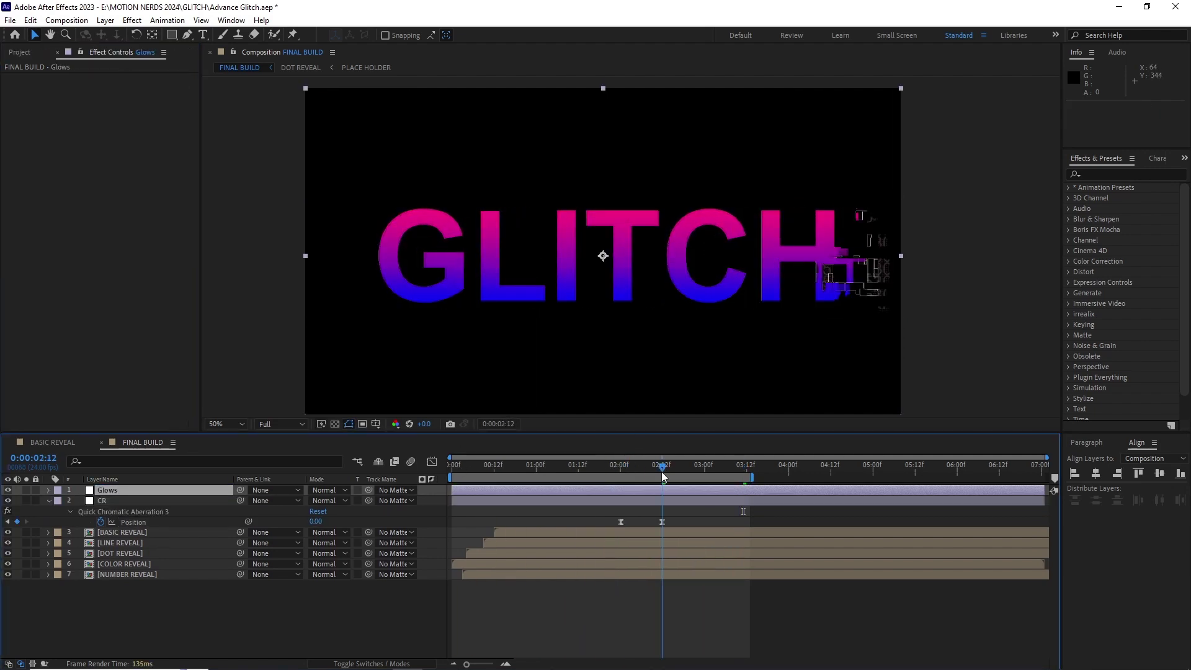
pyautogui.click(630, 470)
pyautogui.click(132, 20)
pyautogui.moveTo(160, 322)
pyautogui.click(638, 553)
# Set the Glow threshold to 57.6% and duplicate it as Glow 2.
pyautogui.scroll(2, 707, 277)
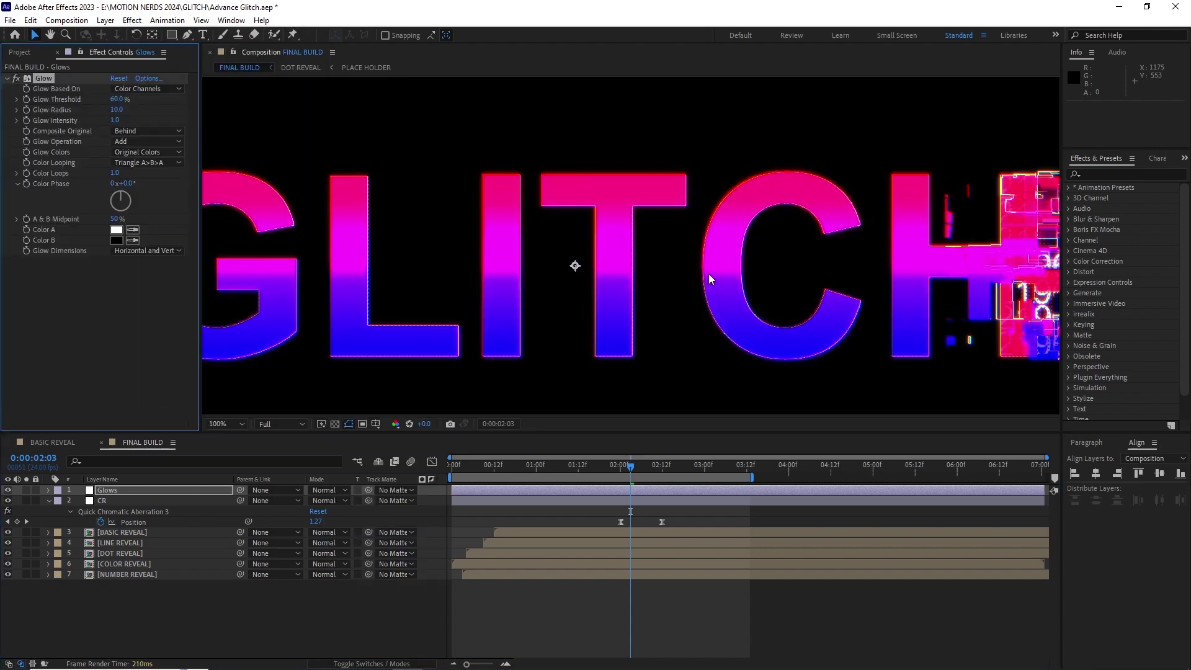
pyautogui.moveTo(120, 100); pyautogui.dragTo(129, 104)
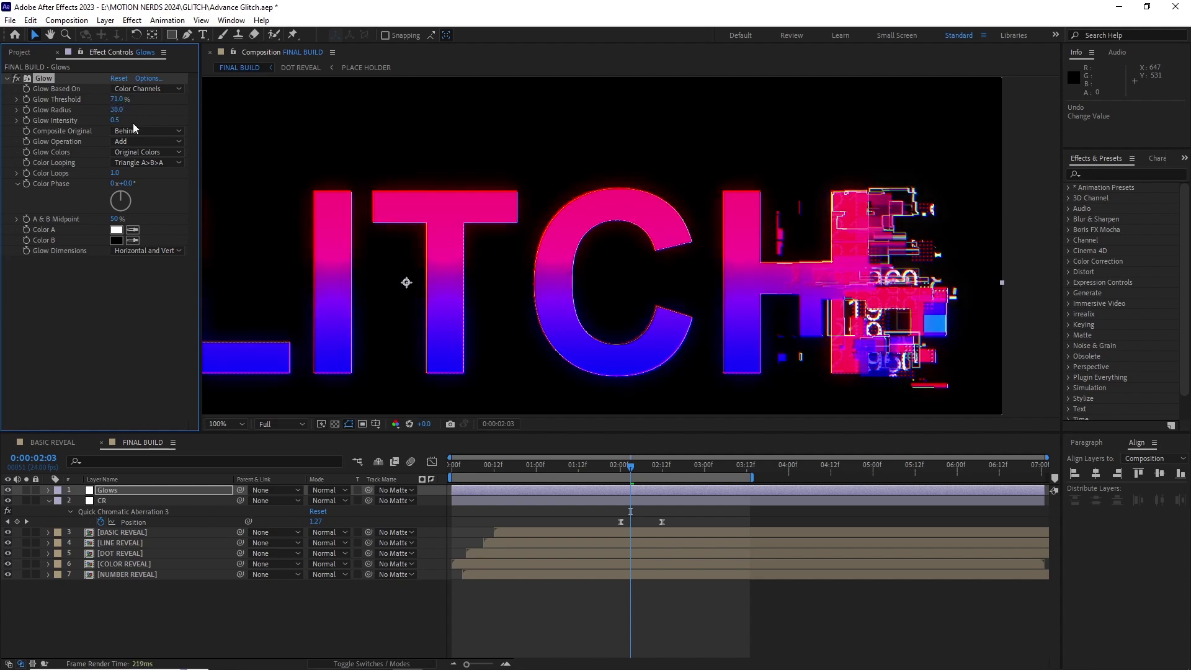
pyautogui.hscroll(-3, 582, 195)
pyautogui.moveTo(118, 99); pyautogui.dragTo(107, 100)
pyautogui.scroll(-1, 445, 263)
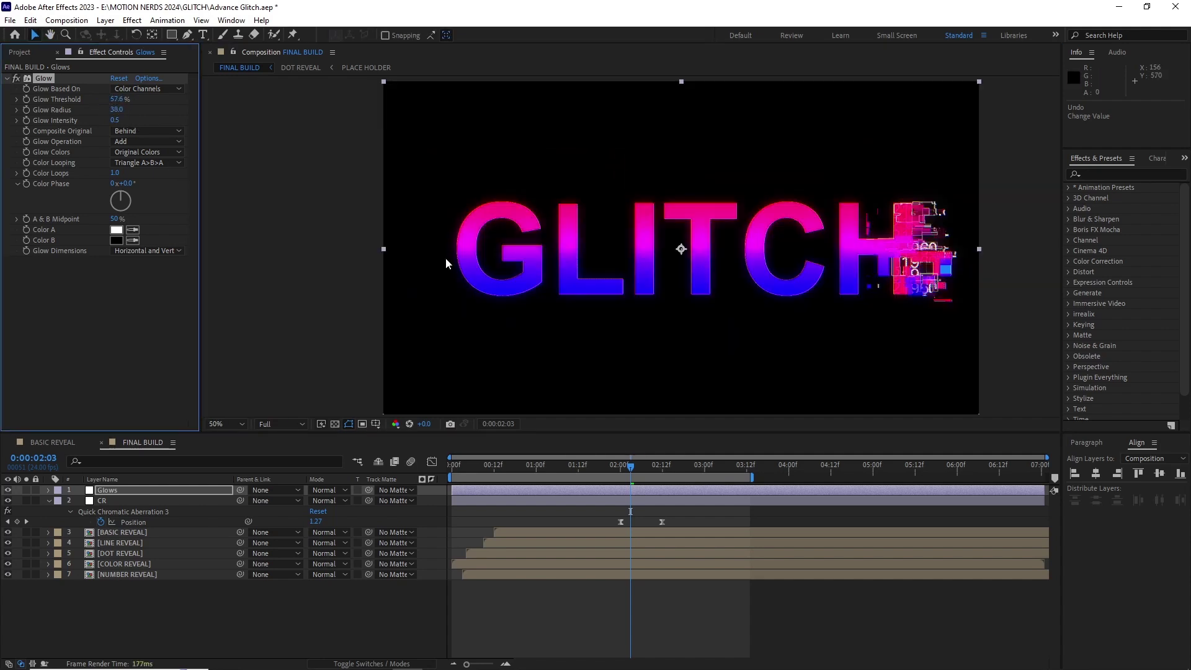
pyautogui.scroll(2, 445, 263)
pyautogui.hotkey('ctrl', 'd')
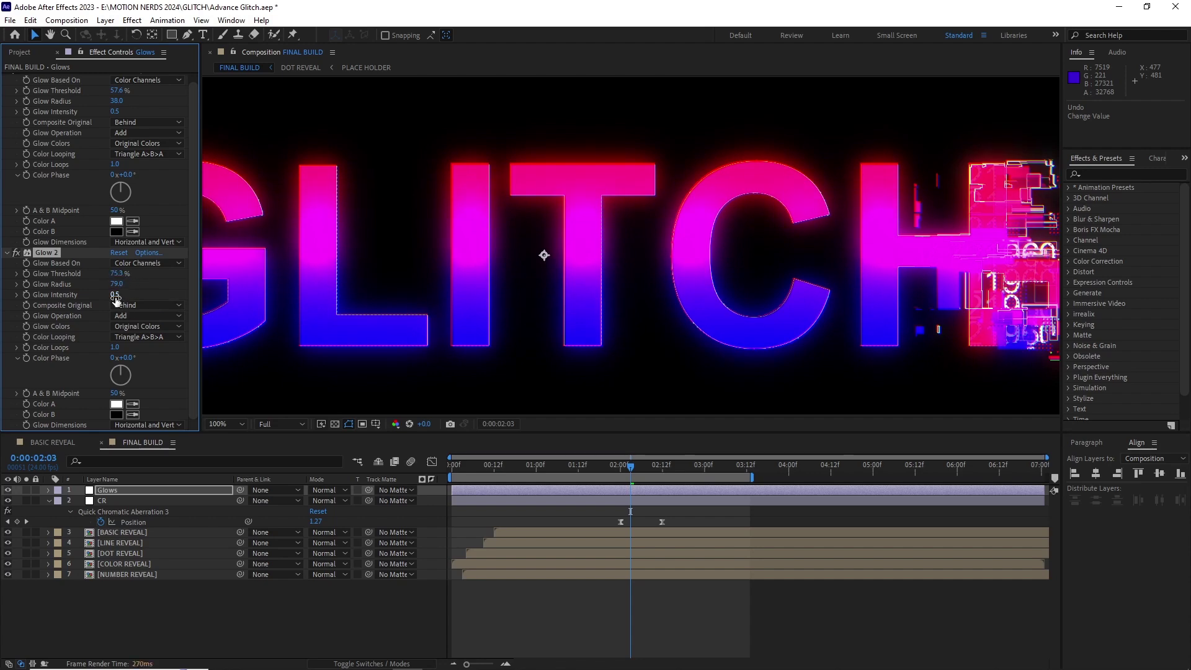
pyautogui.press(',')
pyautogui.click(7, 252)
pyautogui.click(6, 78)
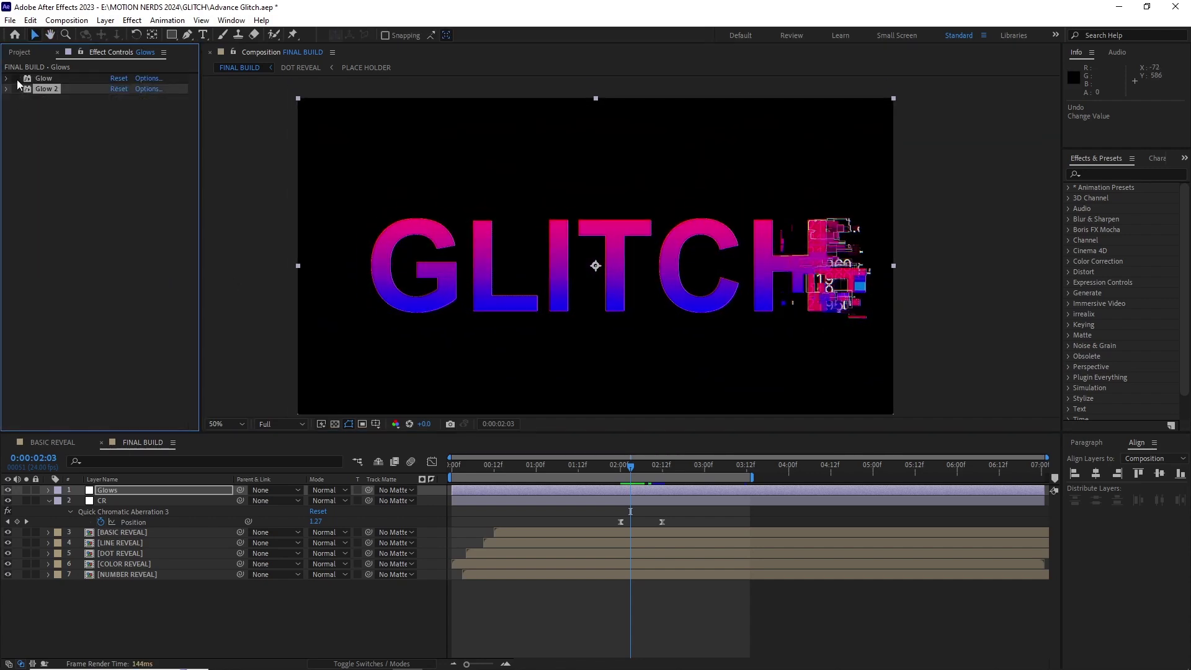
# At 01:08, apply Posterize Time to the NUMBER REVEAL layer.
pyautogui.click(639, 475)
pyautogui.moveTo(639, 474); pyautogui.dragTo(668, 472)
pyautogui.moveTo(549, 466); pyautogui.dragTo(564, 467)
pyautogui.click(120, 553)
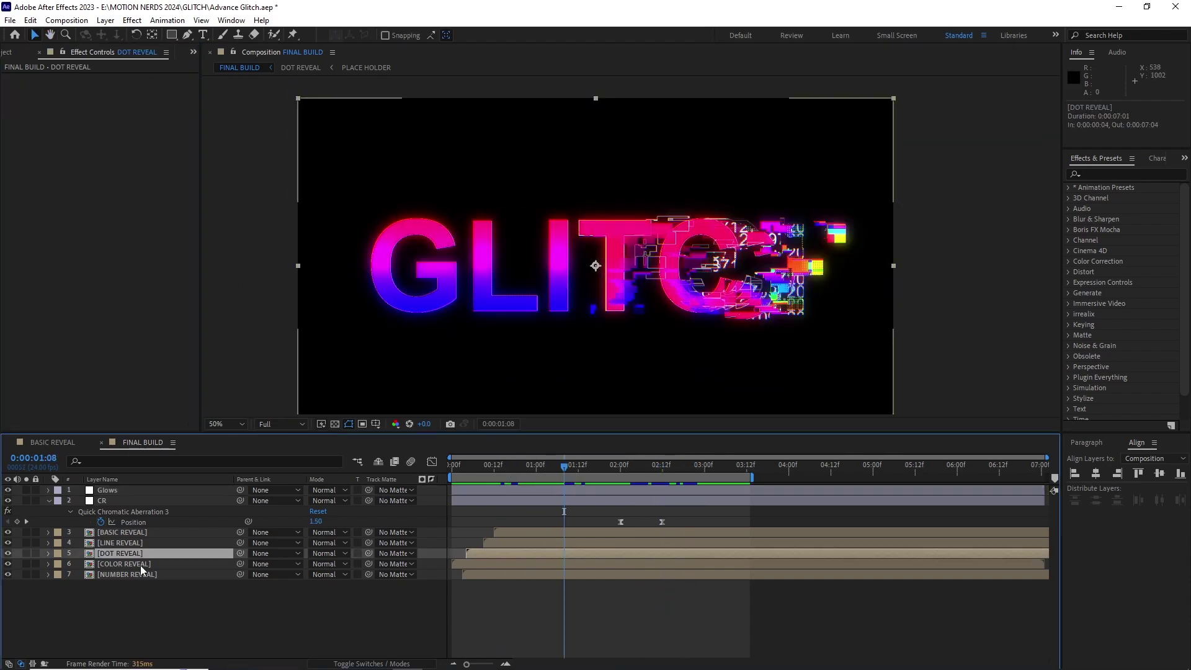
pyautogui.click(127, 575)
pyautogui.click(132, 20)
pyautogui.click(368, 407)
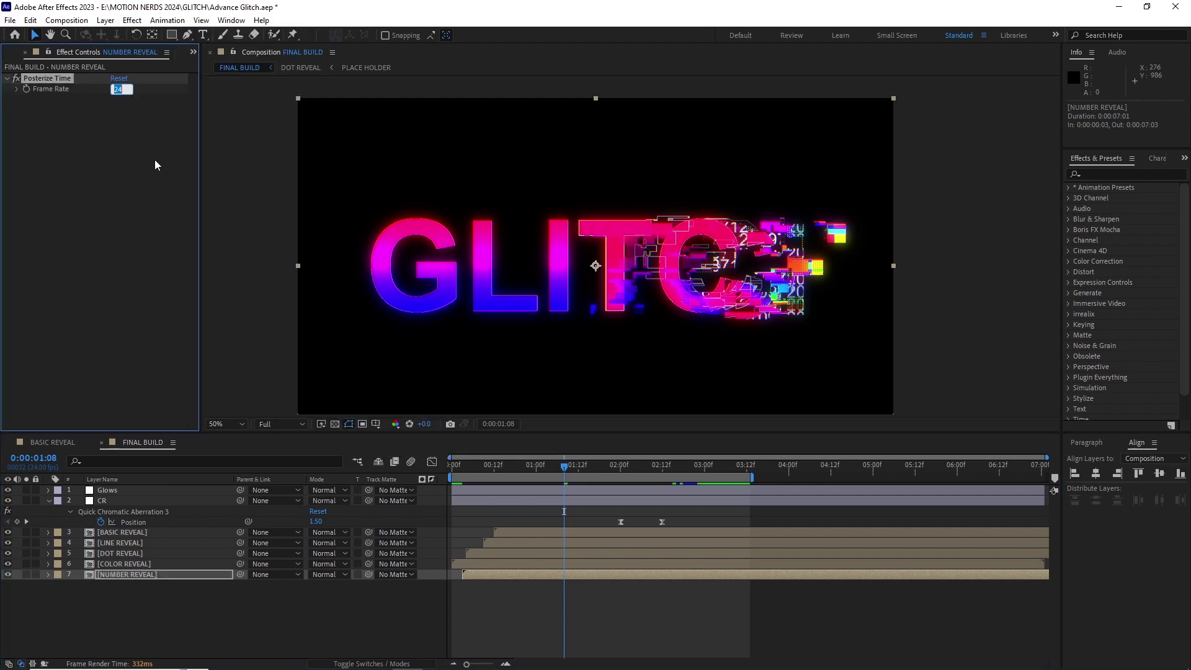
# Add Posterize Time to LINE REVEAL and BASIC REVEAL, setting BASIC REVEAL to 19 fps, then preview.
pyautogui.click(124, 543)
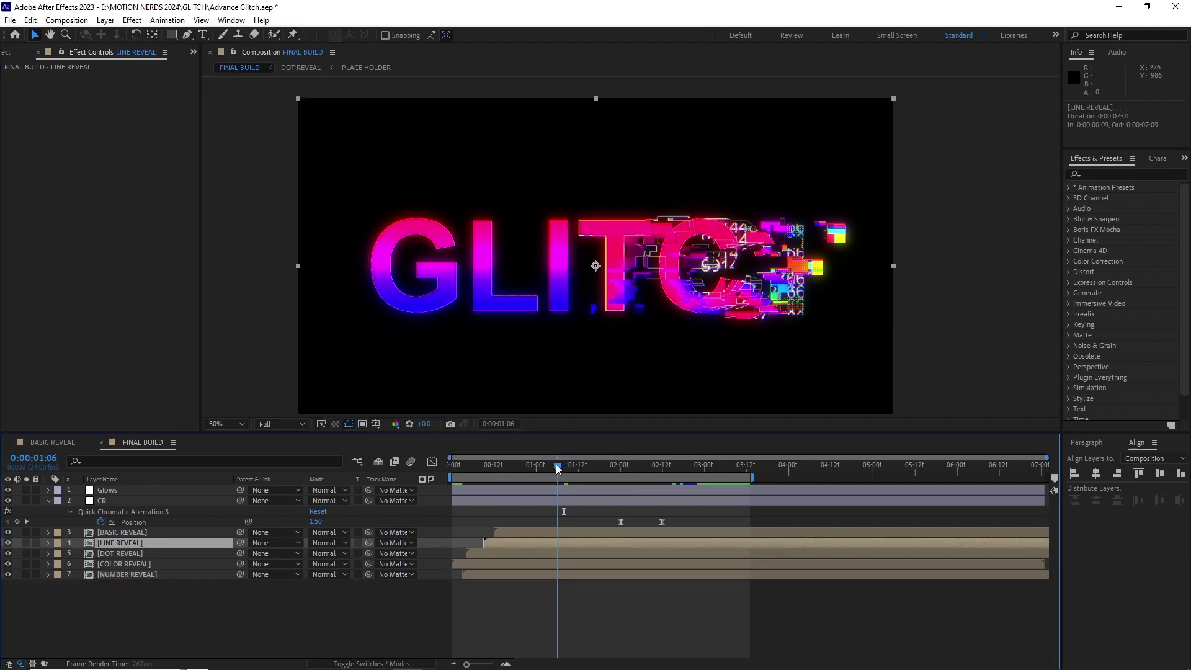
pyautogui.moveTo(562, 466); pyautogui.dragTo(544, 470)
pyautogui.hotkey('ctrl', 'alt', 'shift', 'e')
pyautogui.click(118, 90)
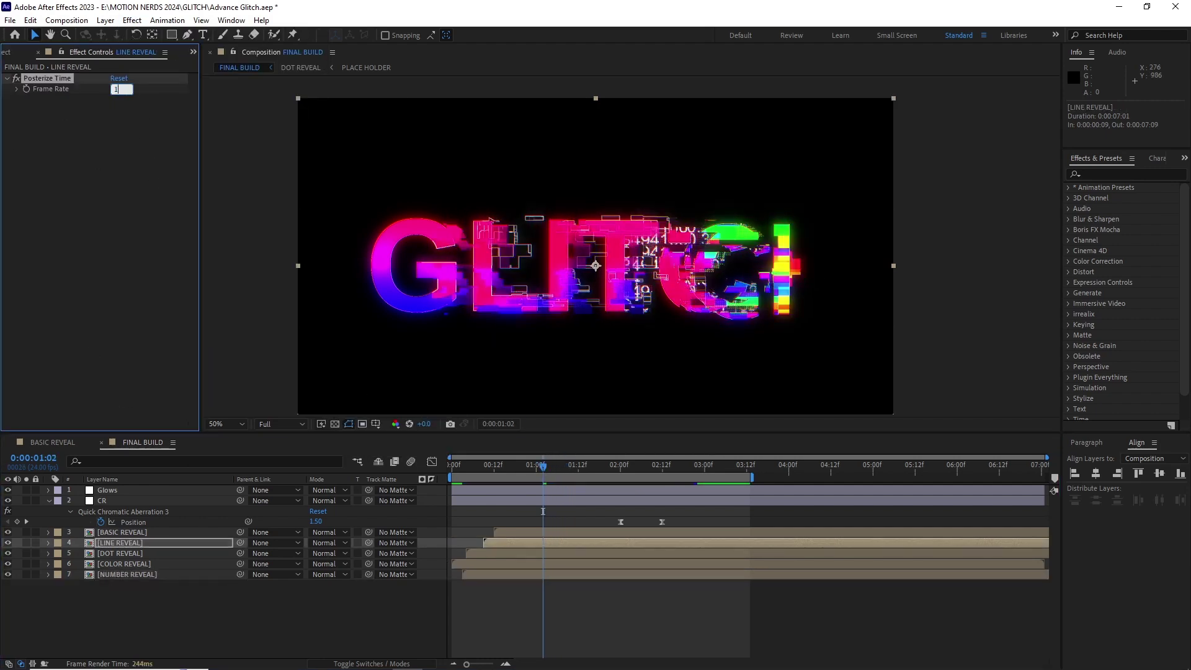
pyautogui.click(131, 534)
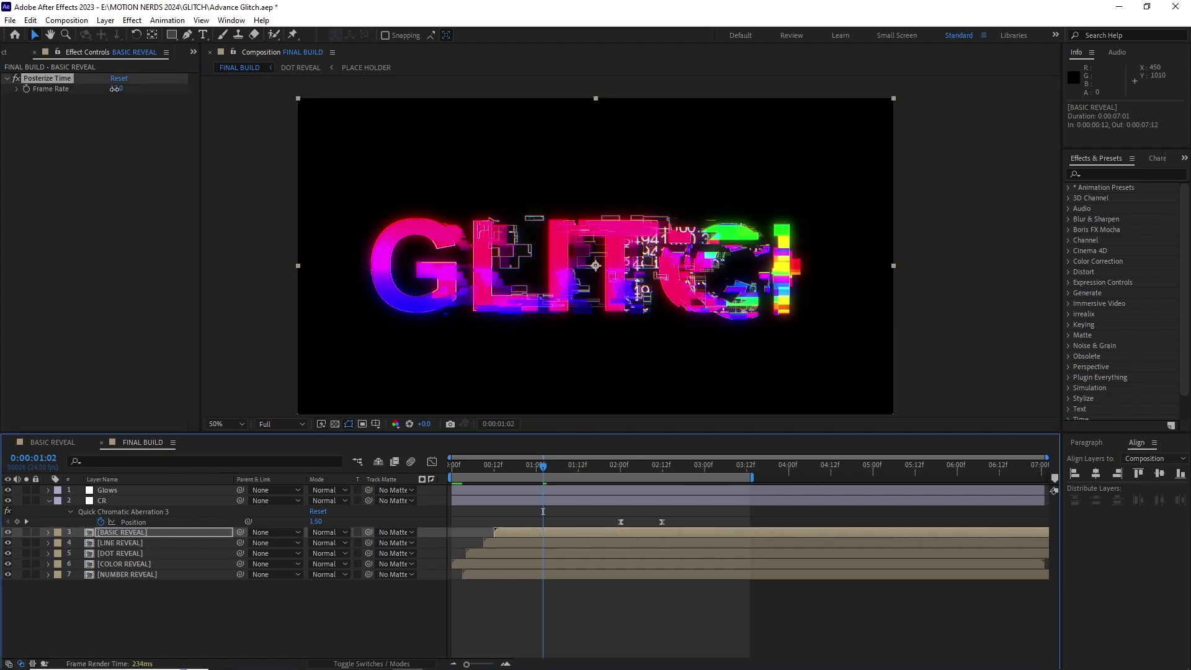
pyautogui.scroll(2, 586, 278)
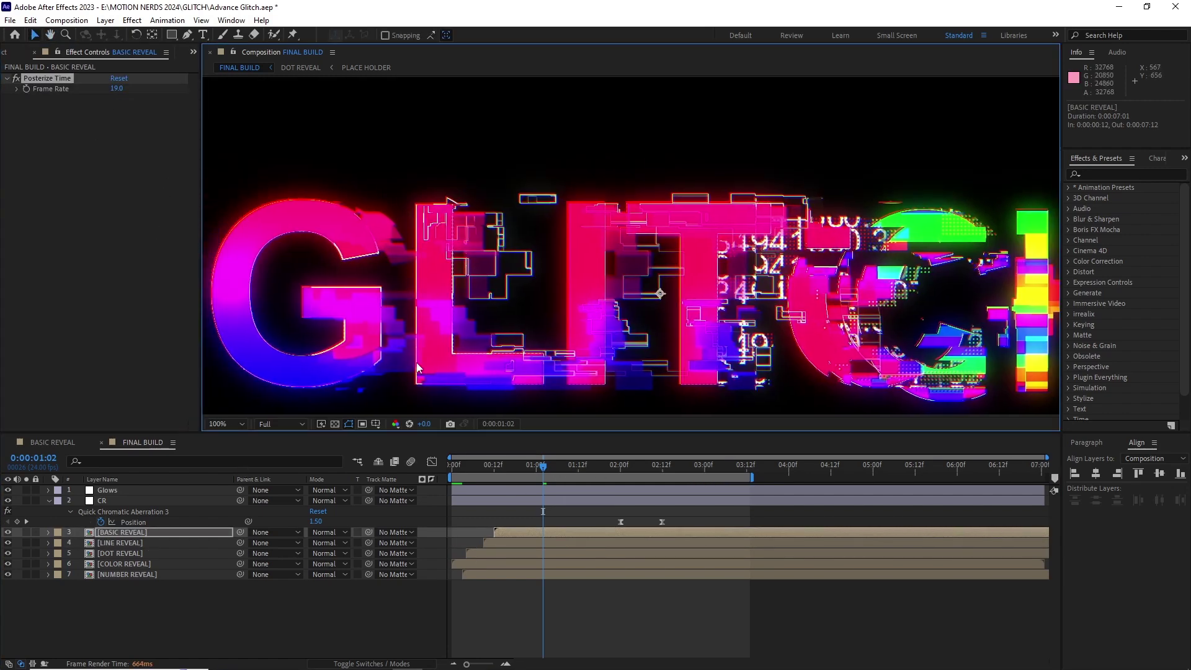
pyautogui.scroll(-2, 596, 279)
pyautogui.press('space')
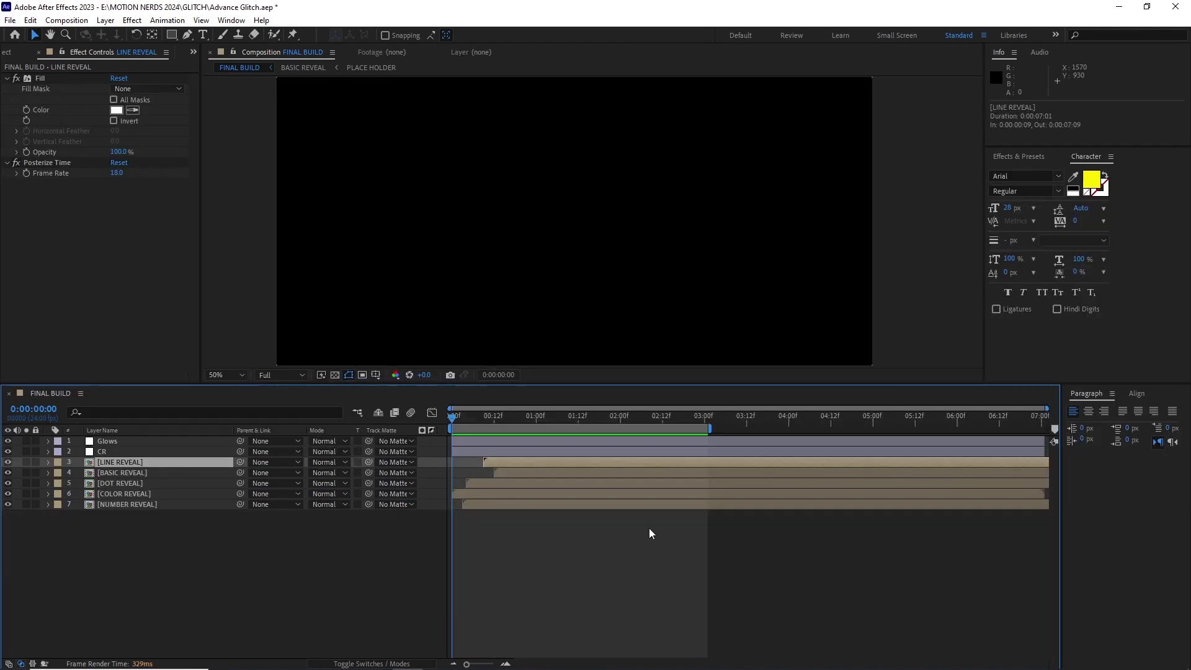
pyautogui.press('space')
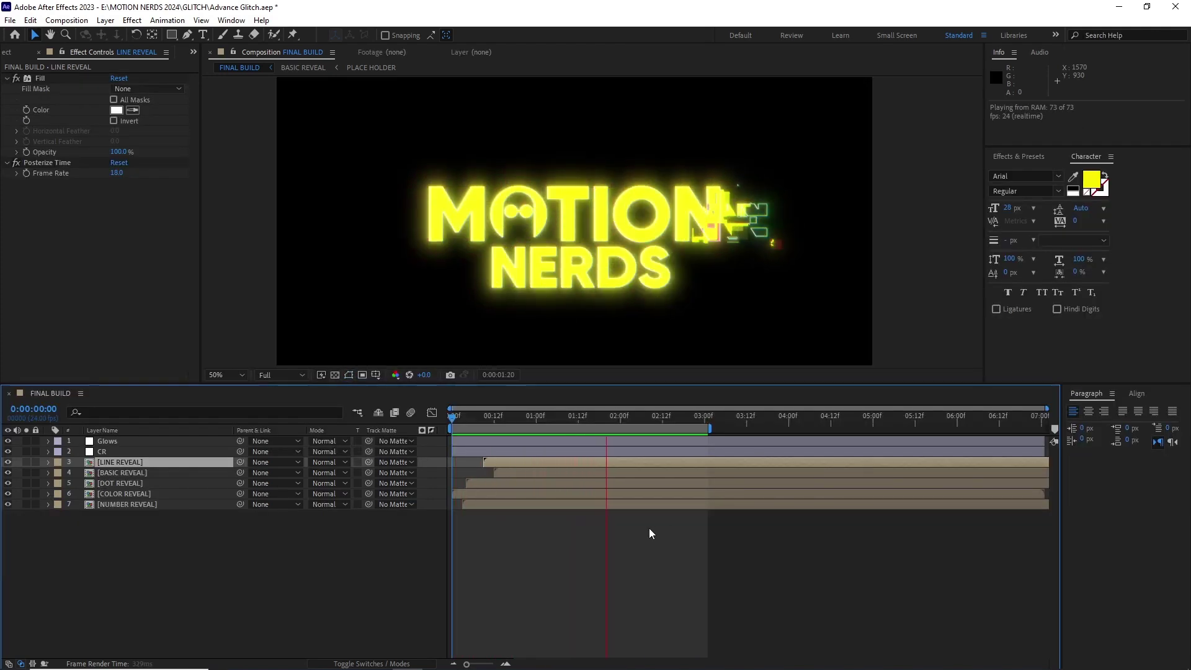